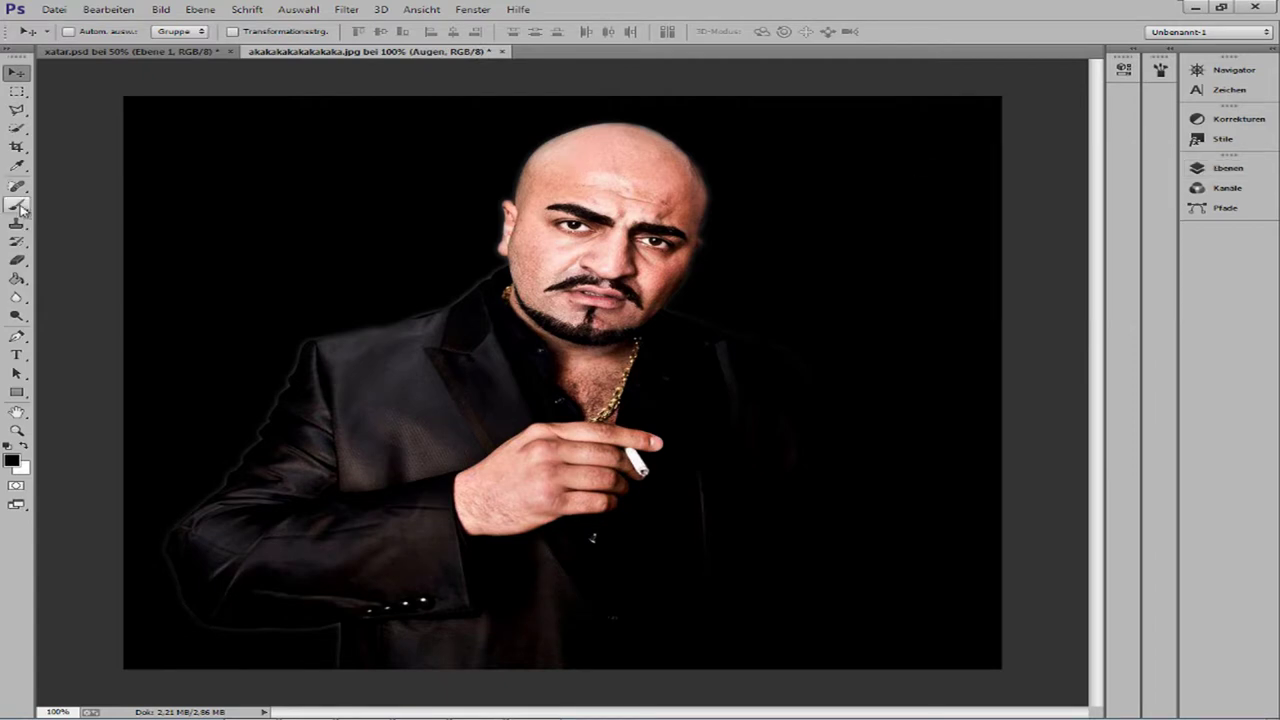
- Paint white over the man's eyes on the Augen layer with an 11 px brush
left_click(17, 205)
left_click(92, 32)
left_click(24, 447)
left_click(92, 32)
left_click_drag(122, 77, 108, 60)
left_click(573, 225)
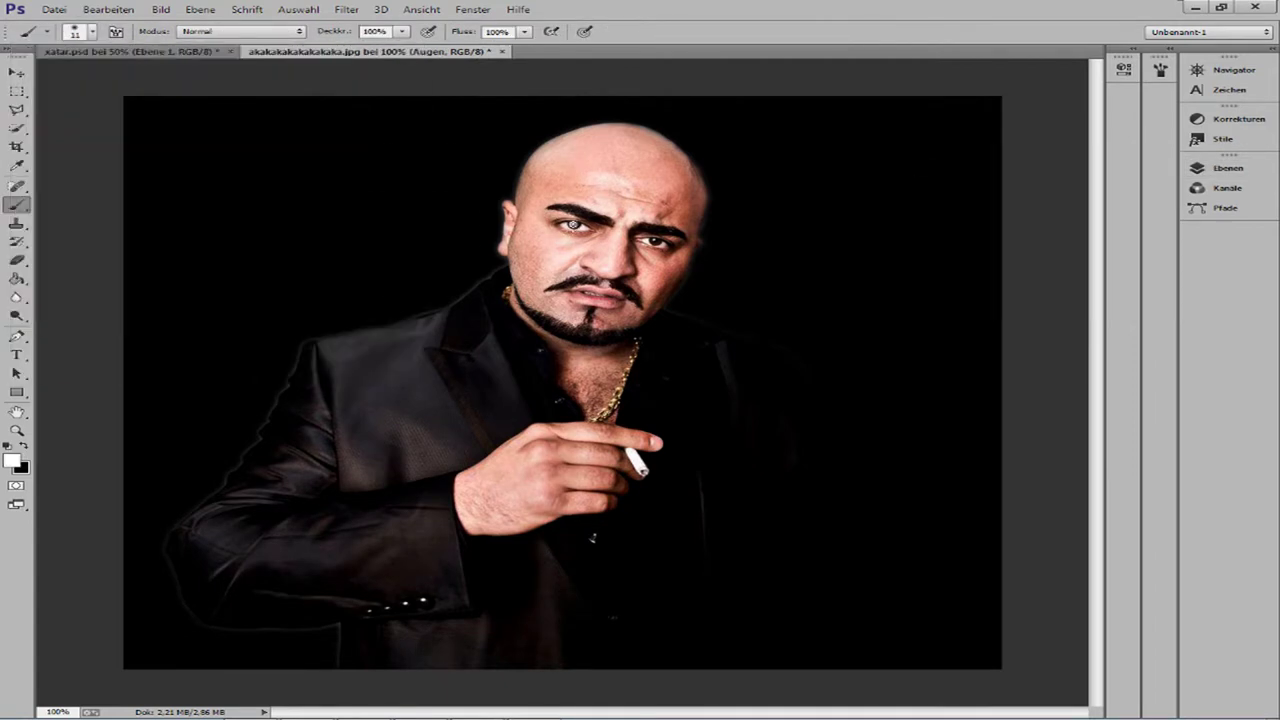
- Set the Augen layer's blend mode to Ineinanderkopieren and duplicate the layer as Augen Kopie
left_click(1222, 172)
left_click(1000, 194)
left_click(988, 381)
right_click(1030, 239)
left_click(815, 182)
key("Return")
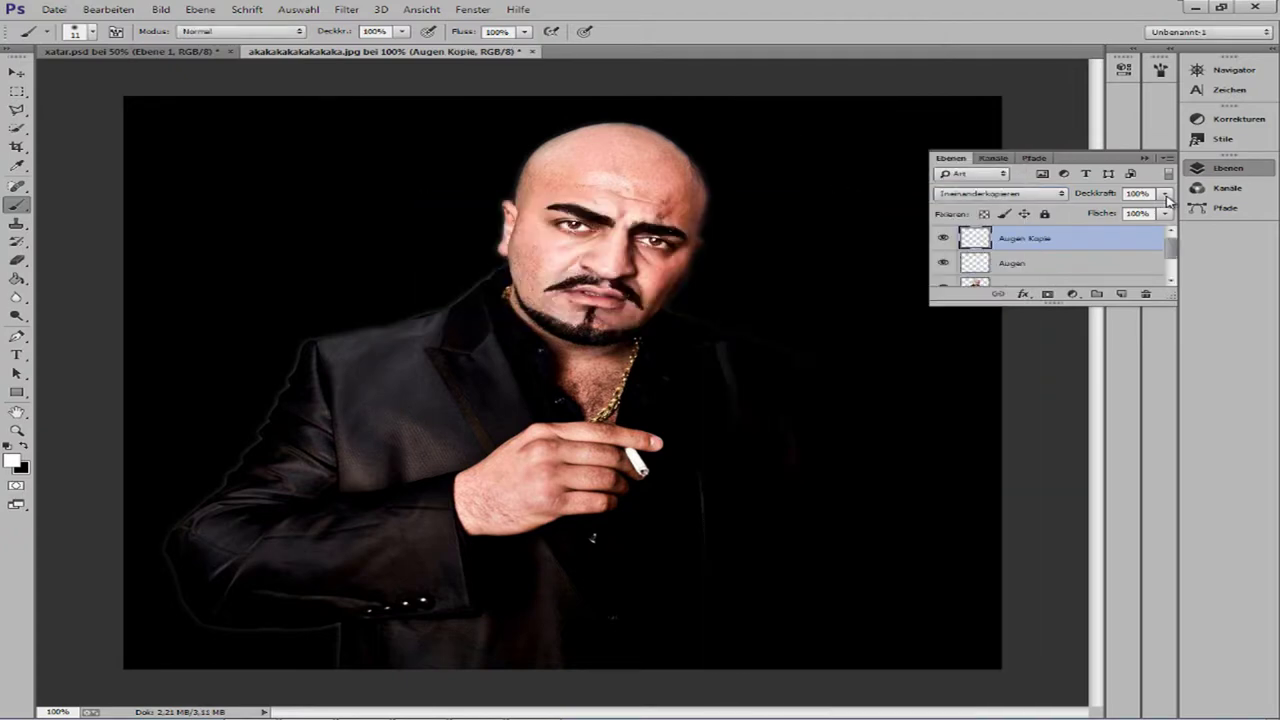
left_click(1146, 159)
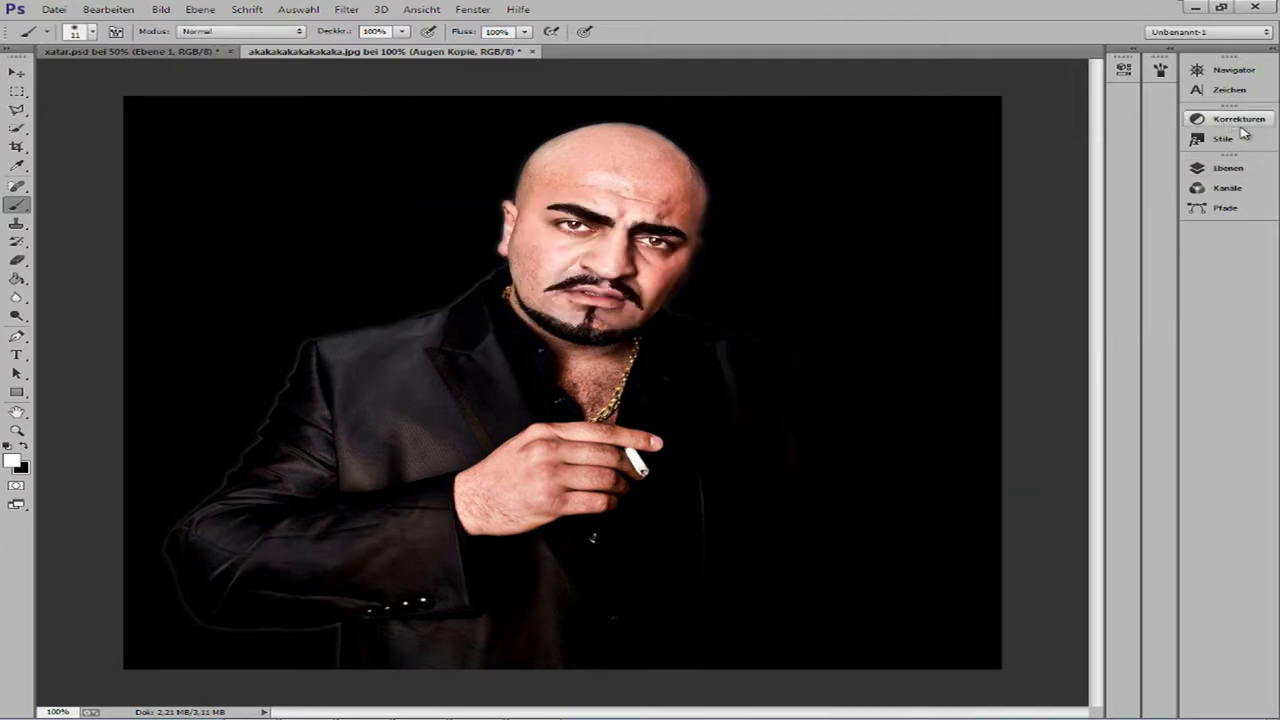
- Add a Verlaufsumsetzung adjustment layer above Augen Kopie with the blend mode Ineinanderkopieren
left_click(1228, 168)
left_click(1072, 293)
left_click(1130, 591)
left_click(1000, 193)
left_click(1000, 374)
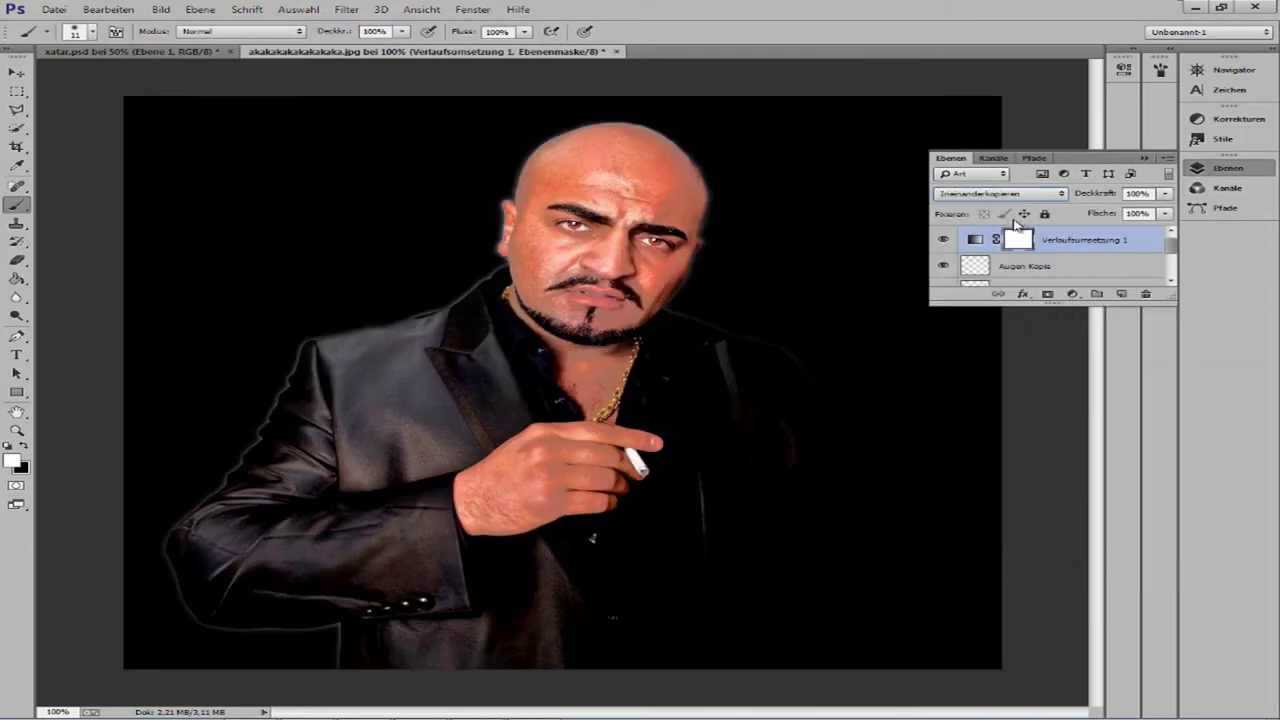
- Reduce the opacity of the Verlaufsumsetzung layer to 46%
scroll(1003, 196, "down", 4)
scroll(1003, 196, "up", 6)
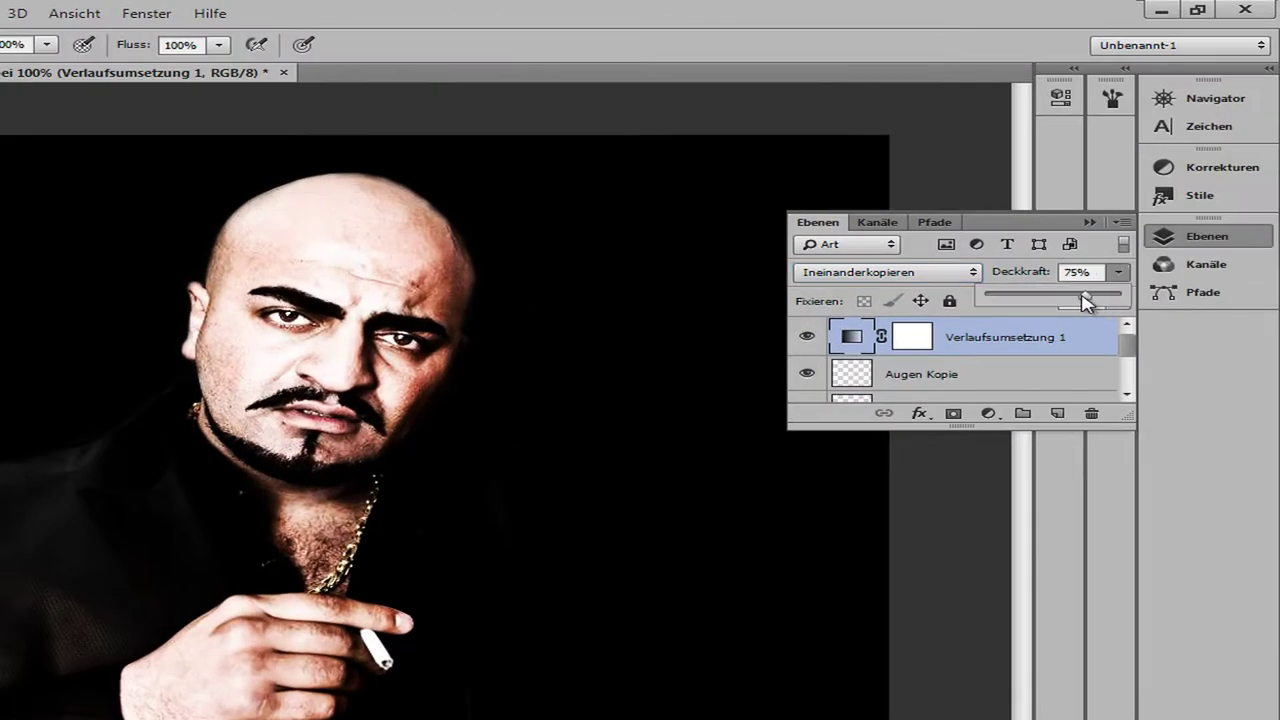
left_click_drag(1083, 297, 1055, 297)
left_click(1091, 222)
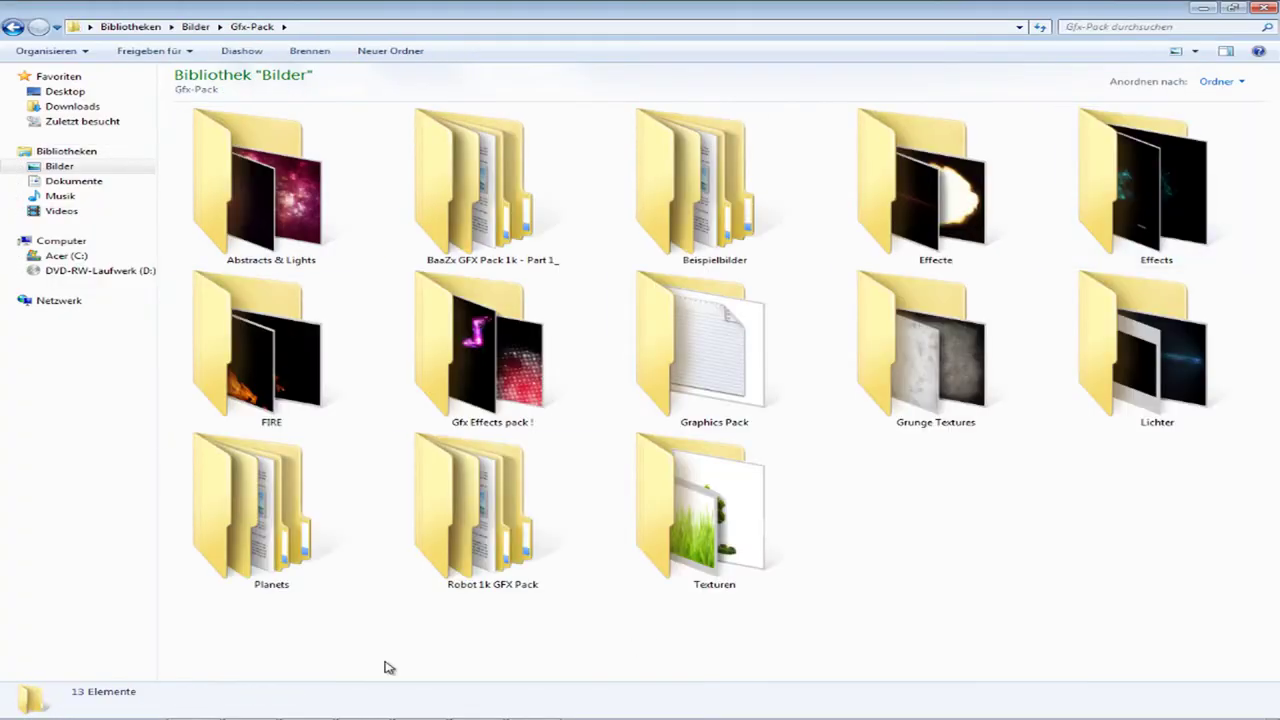
- Place the red spark image 1 from the Gfx-Pack Effects folder into the composition and flip it horizontally
double_click(1156, 185)
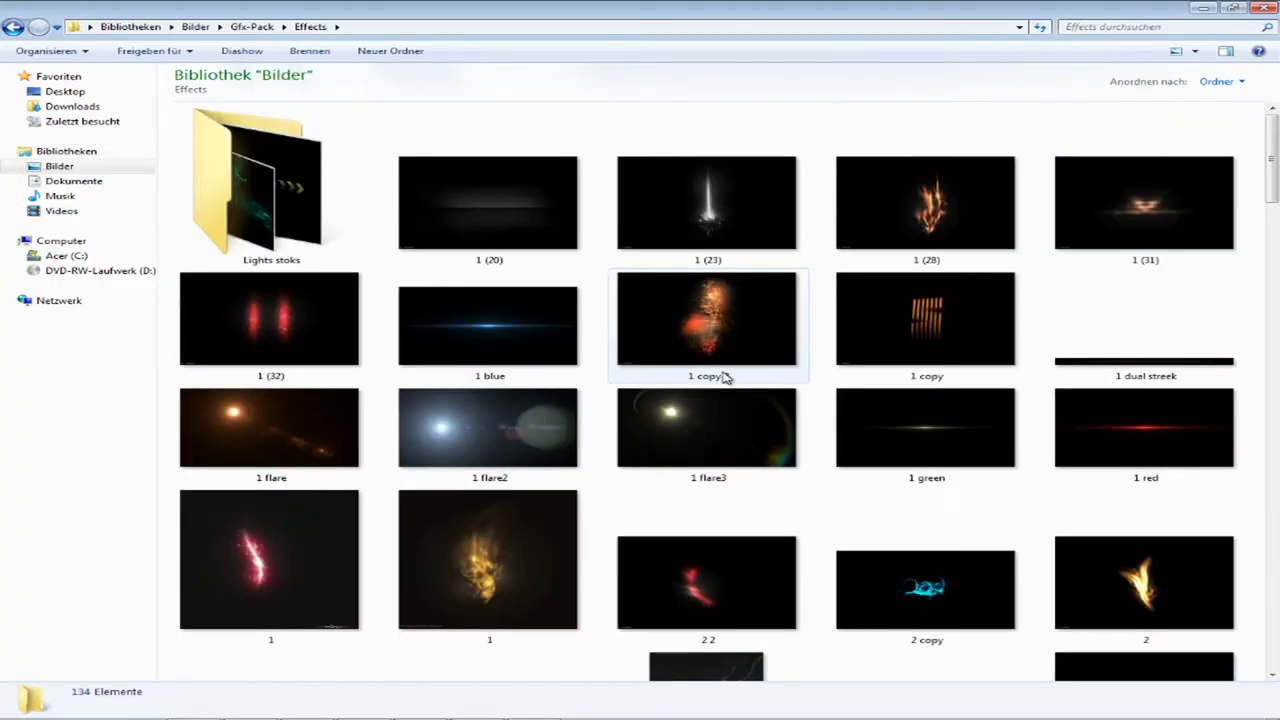
scroll(507, 500, "down", 5)
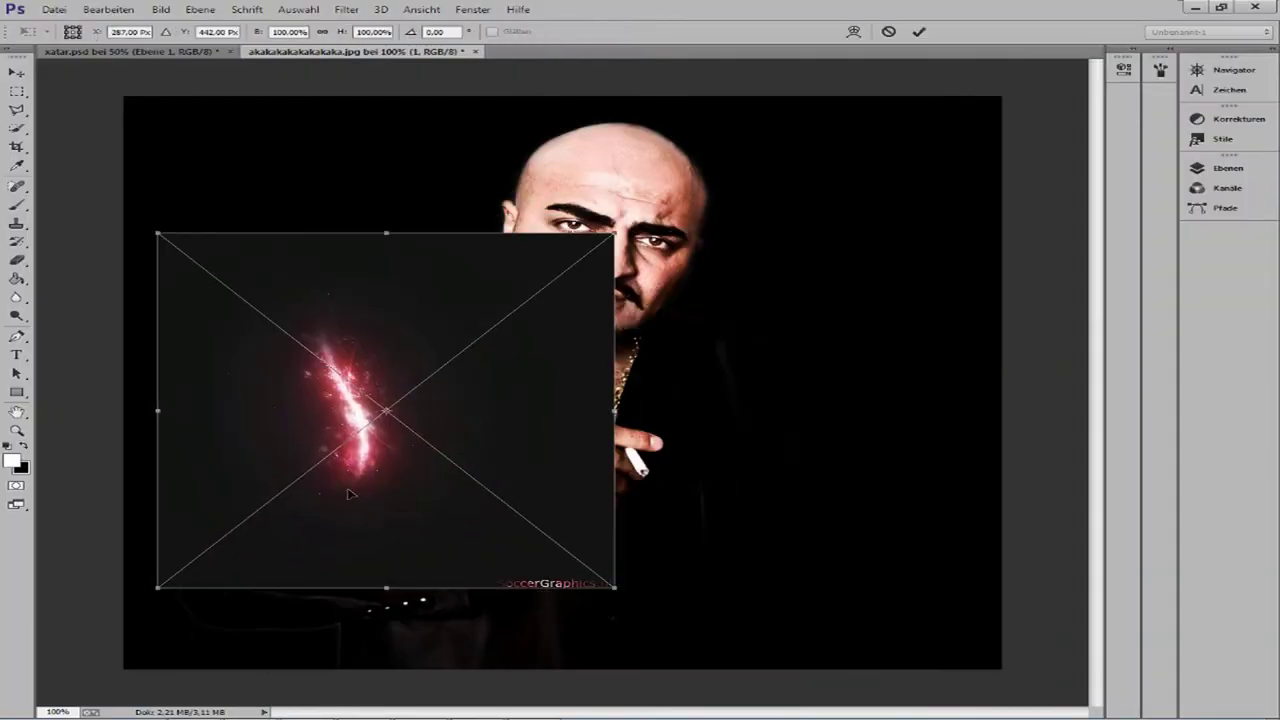
left_click(108, 9)
mouse_move(171, 289)
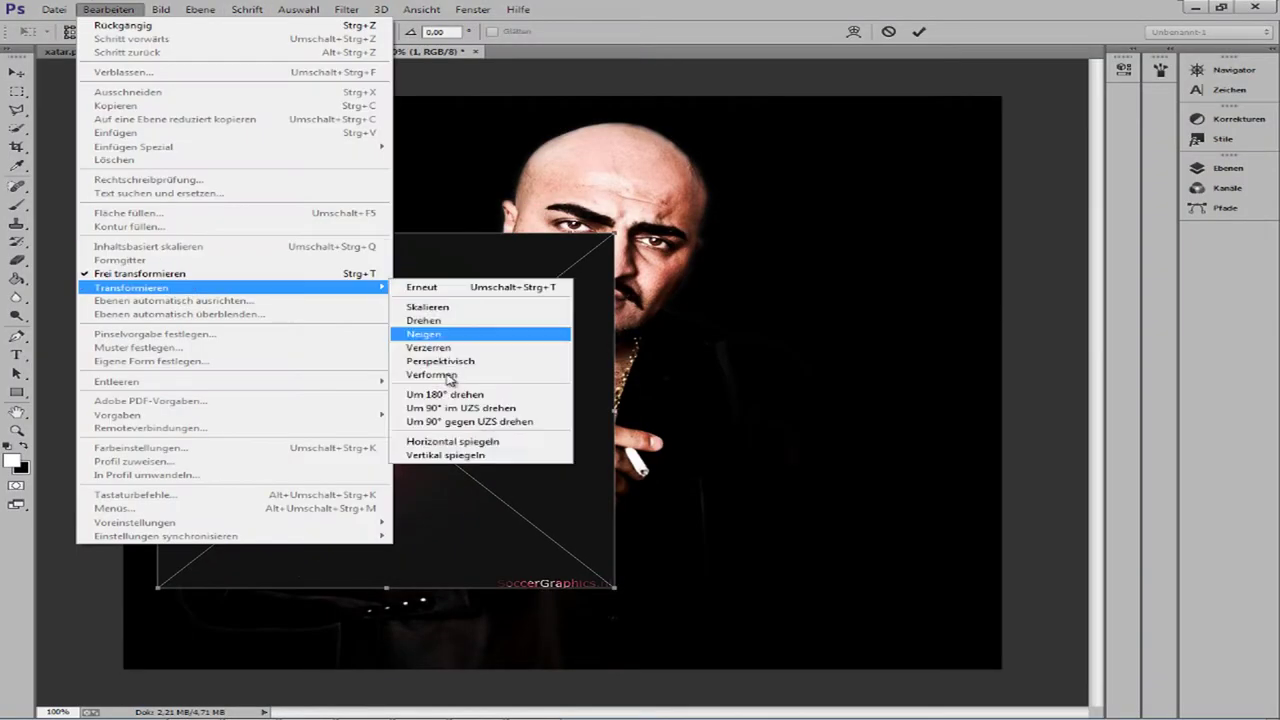
left_click(457, 514)
key("Return")
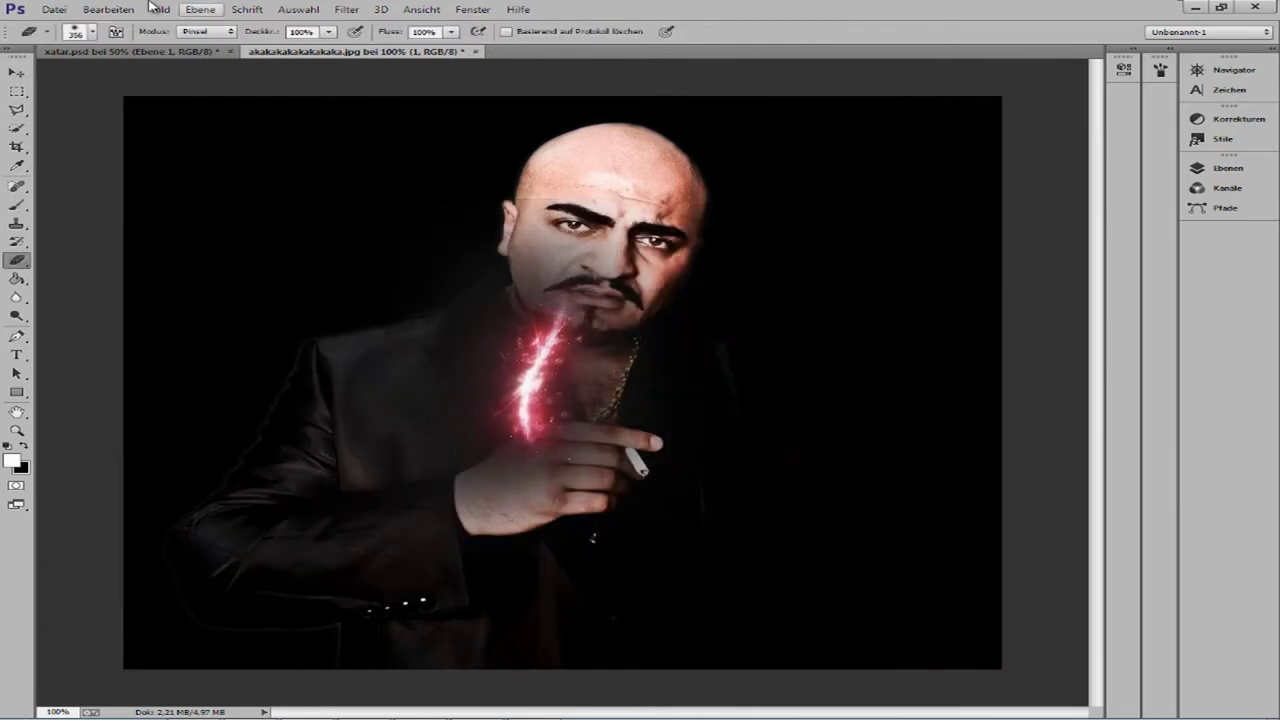
- Desaturate the spark effect toward white and blend its layer with Negativ multiplizieren
left_click(161, 9)
mouse_move(200, 43)
left_click(430, 141)
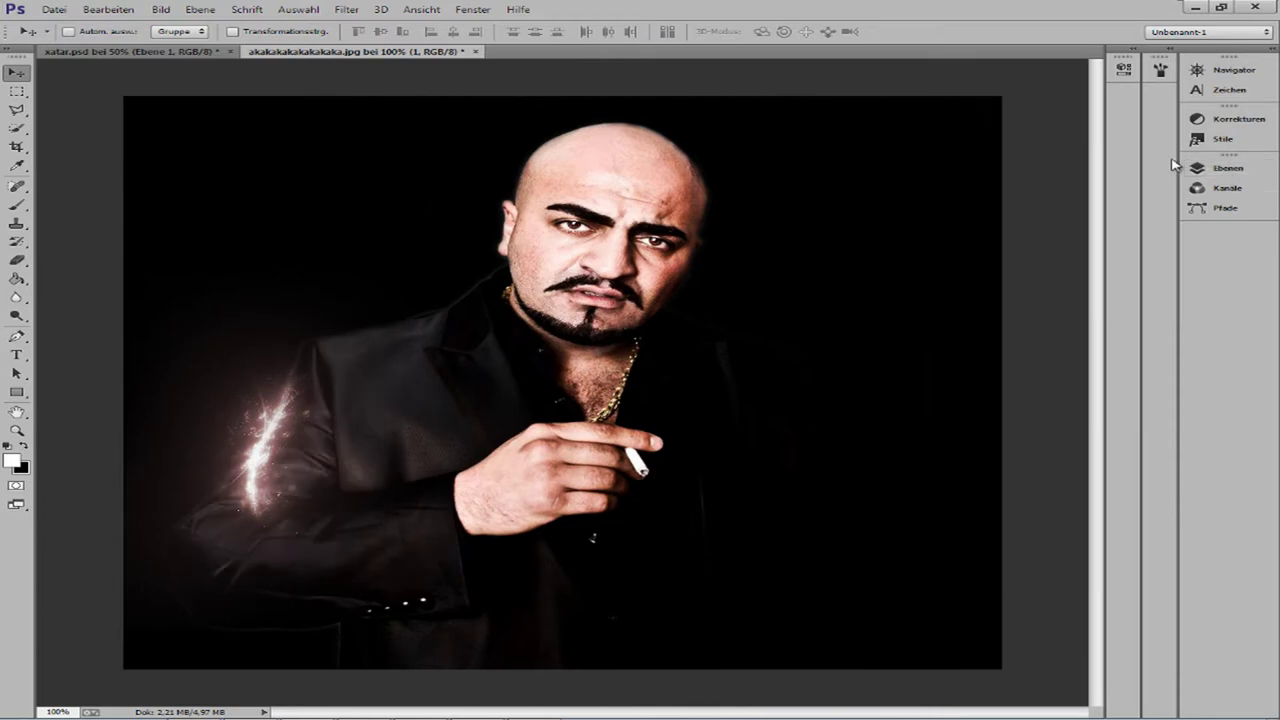
- Place spark layer 1 behind the man, directly above Hintergrund, and fit it along his bent elbow
left_click(1196, 167)
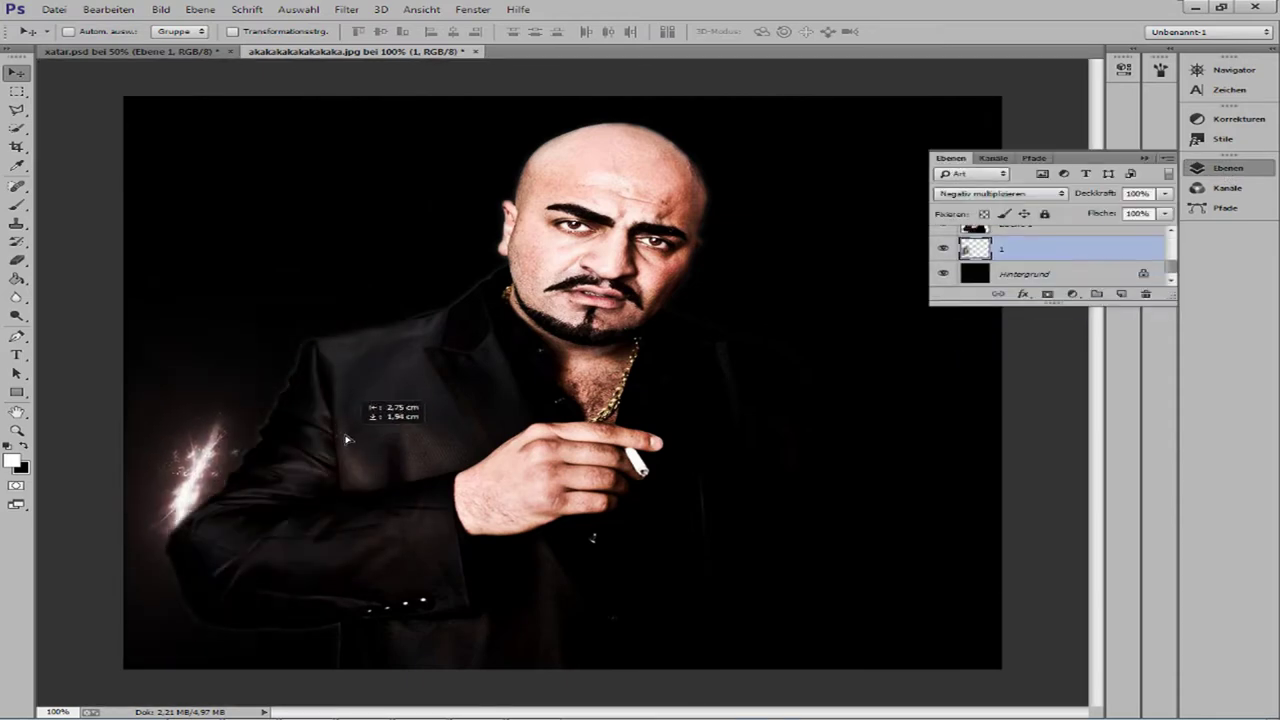
key("ctrl+t")
left_click_drag(240, 470, 290, 517)
- Duplicate the spark layer and transform the copy to follow the edge of the bent upper arm
right_click(957, 271)
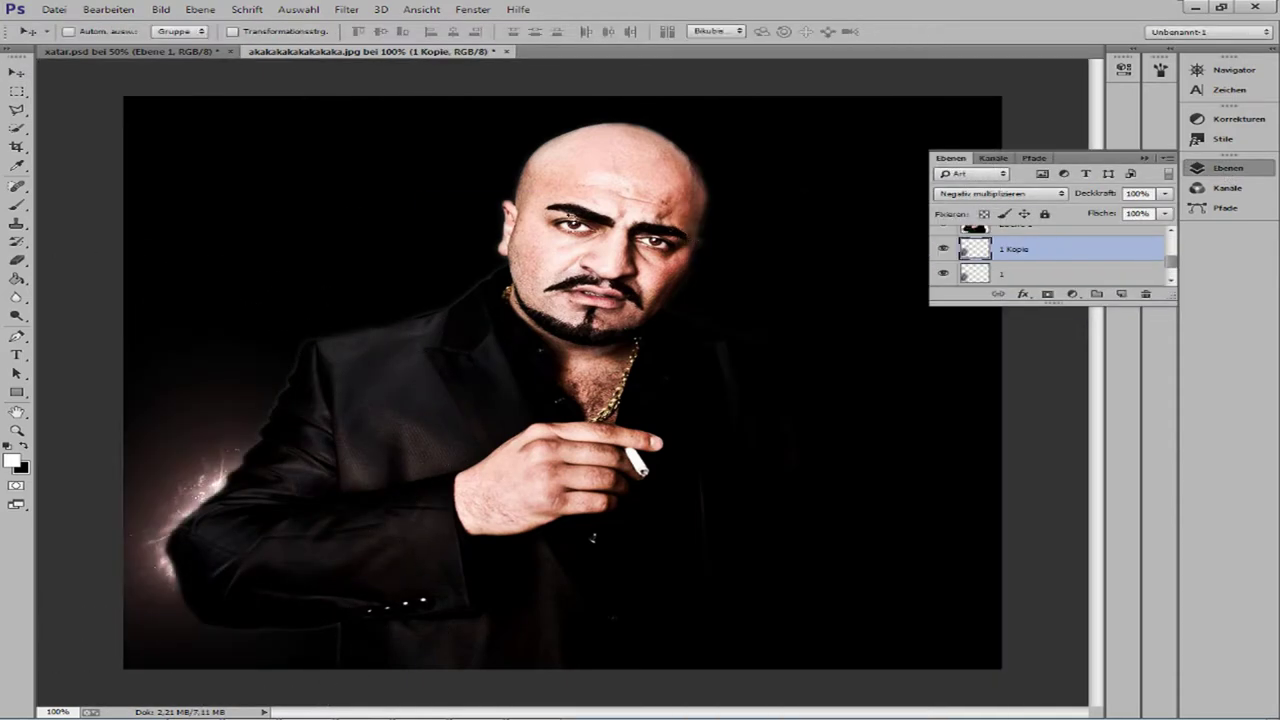
key("ctrl+t")
left_click_drag(390, 372, 400, 378)
key("Return")
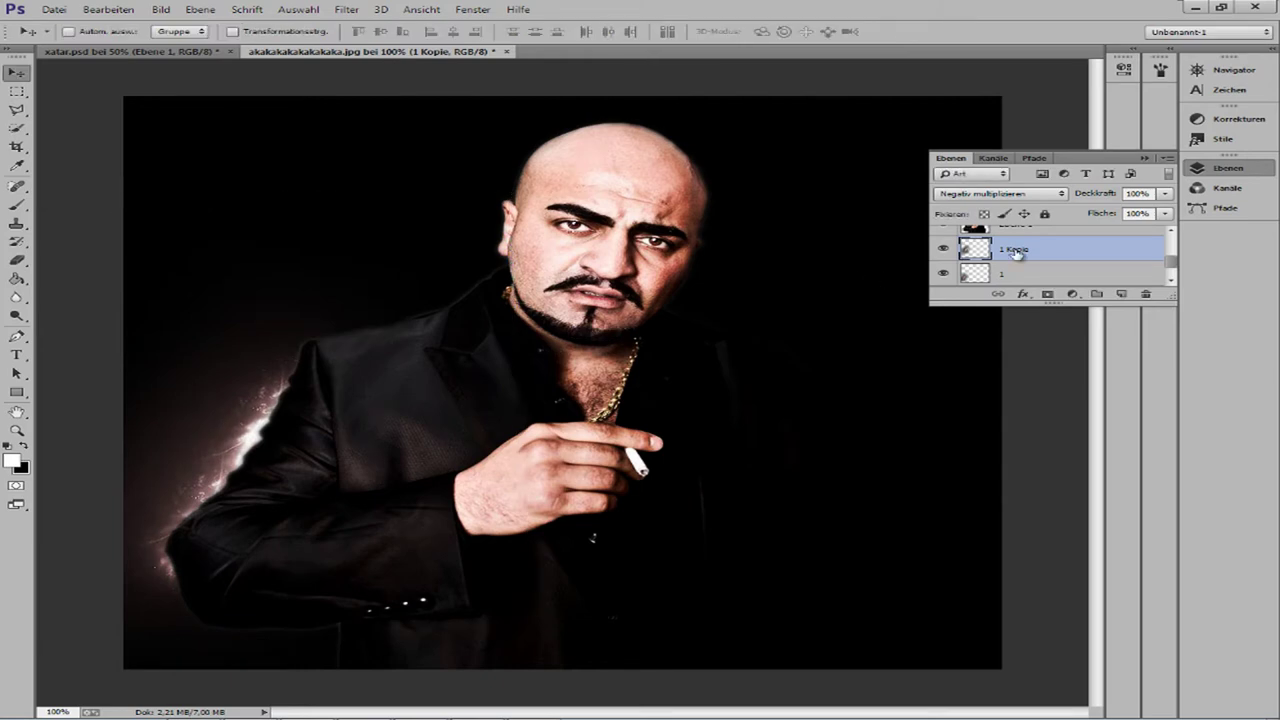
- Duplicate the spark again, then rotate and position the copy along the shoulder above the bent arm
right_click(1013, 253)
left_click_drag(384, 320, 412, 260)
key("ctrl+t")
left_click_drag(349, 87, 430, 90)
key("Return")
left_click_drag(448, 276, 490, 288)
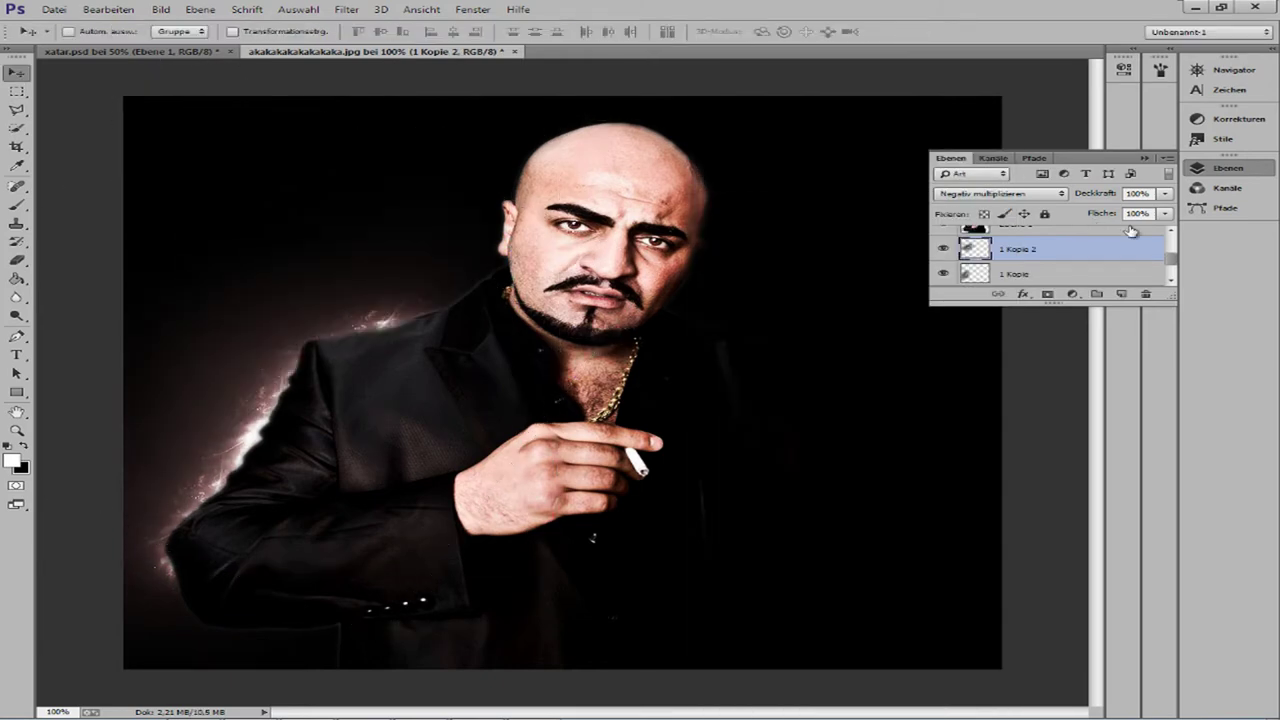
- Merge the spark layers into one with Negativ multiplizieren blending and duplicate the merged layer
right_click(1033, 273)
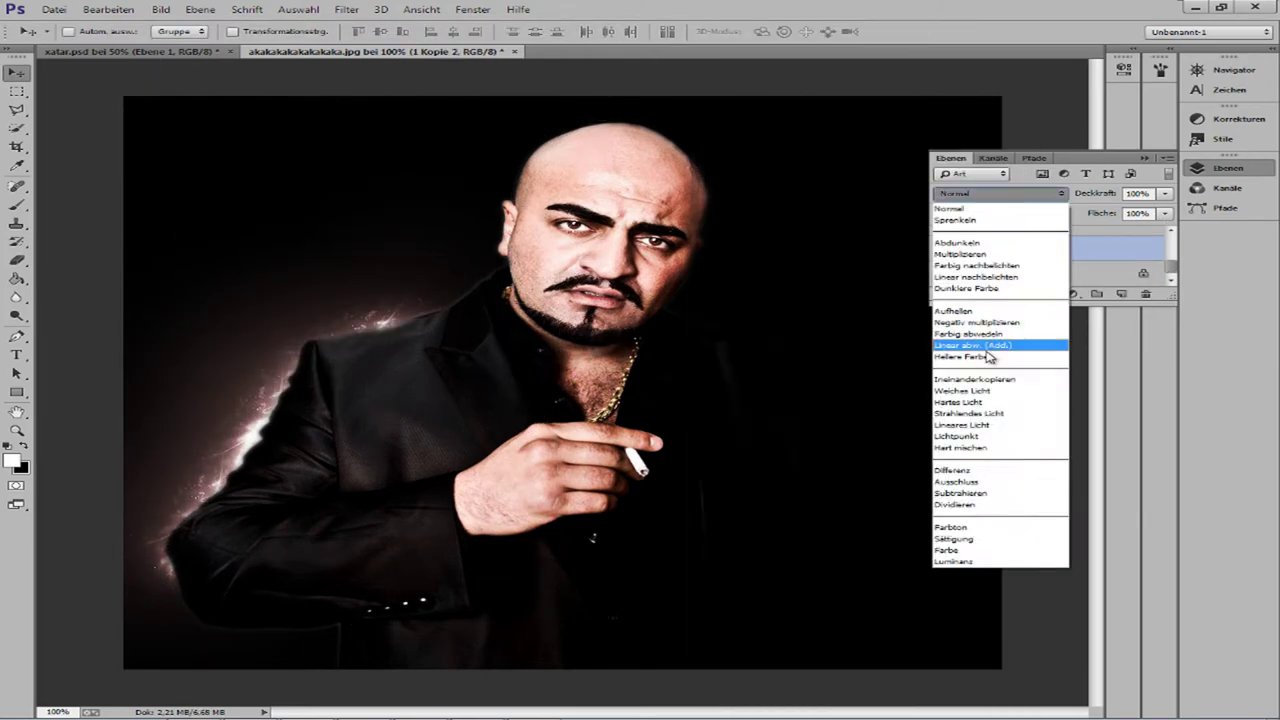
right_click(1040, 248)
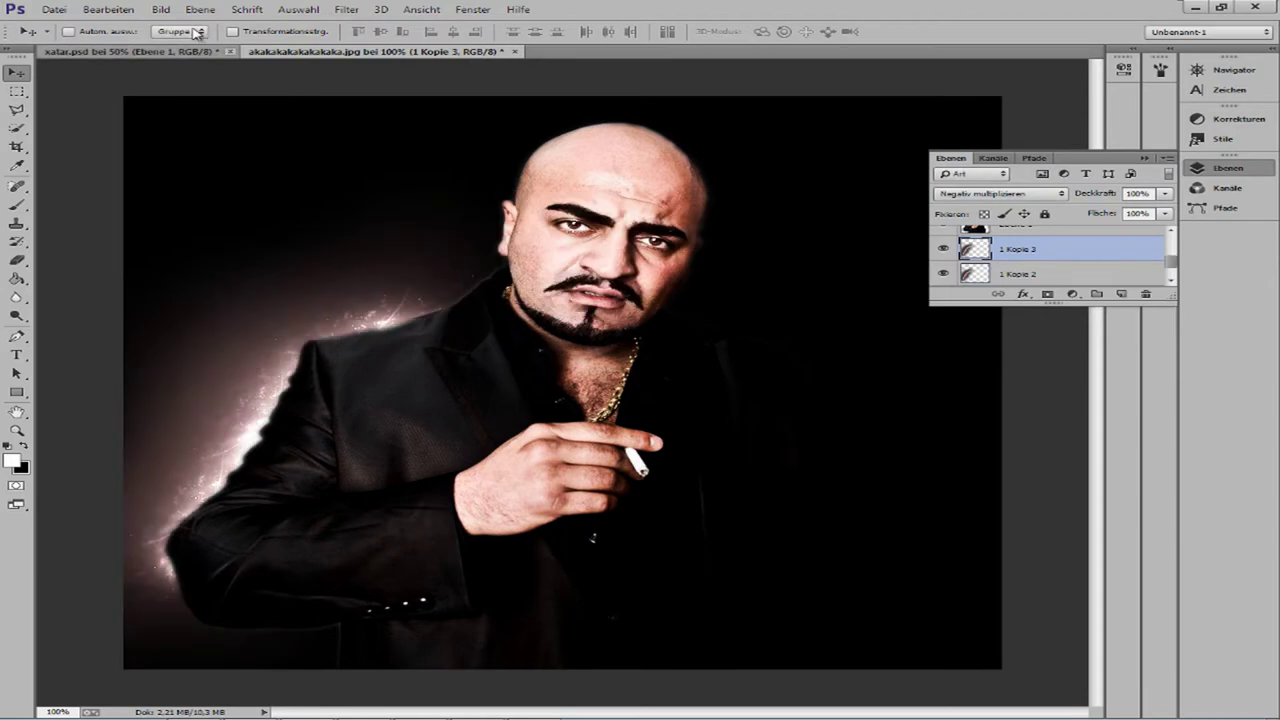
- Flip the duplicated glow horizontally and fit it along the man's other shoulder and arm
left_click(108, 9)
left_click(571, 514)
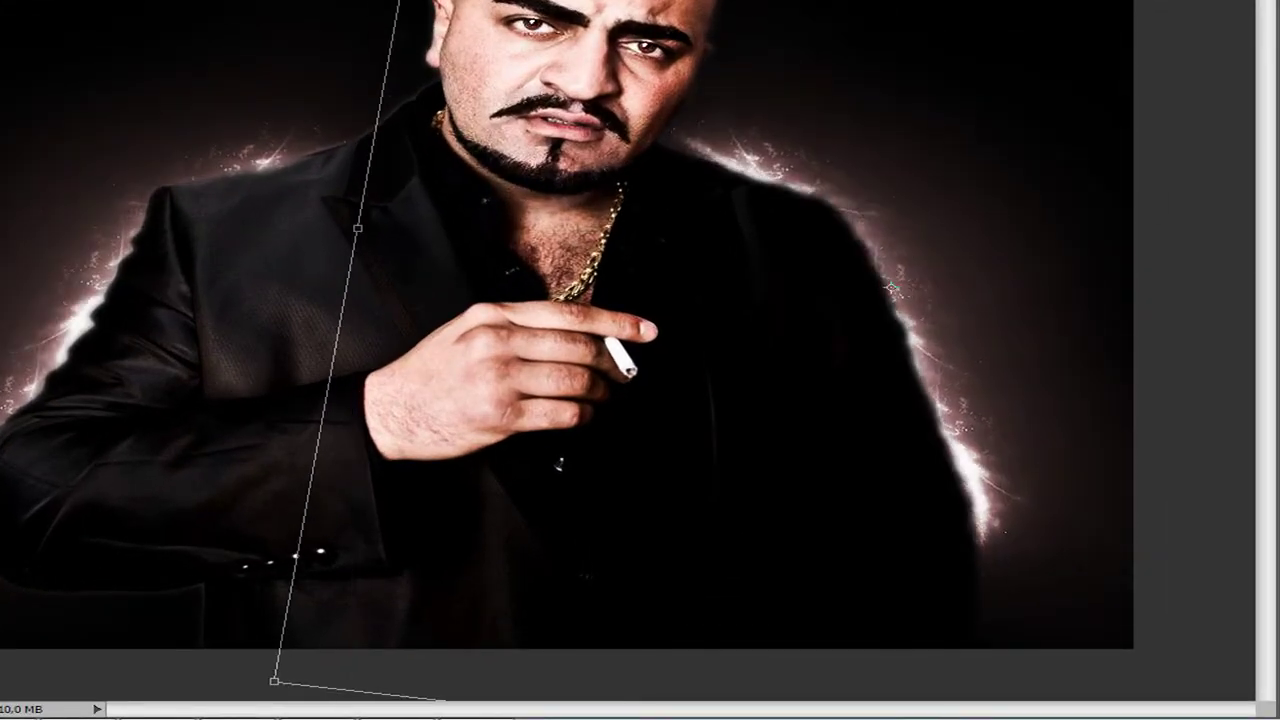
left_click_drag(891, 289, 905, 260)
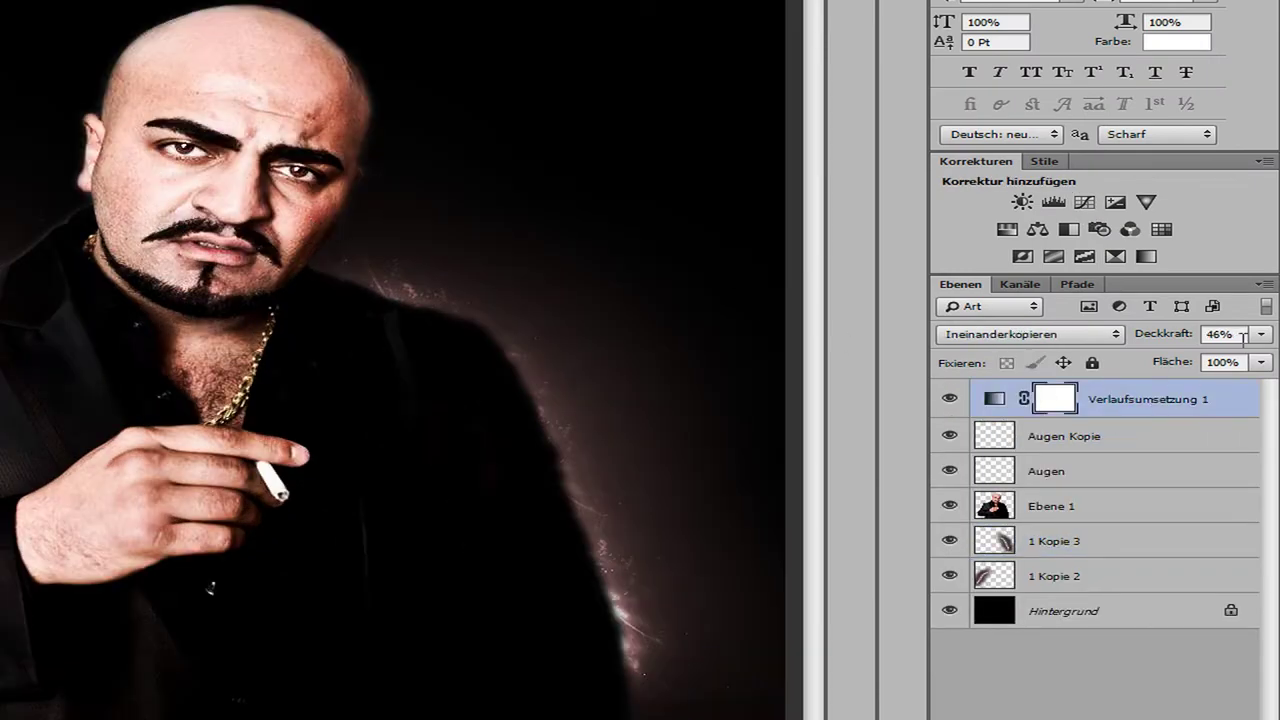
- Add a Gradationskurven adjustment layer above Verlaufsumsetzung 1
left_click(1106, 718)
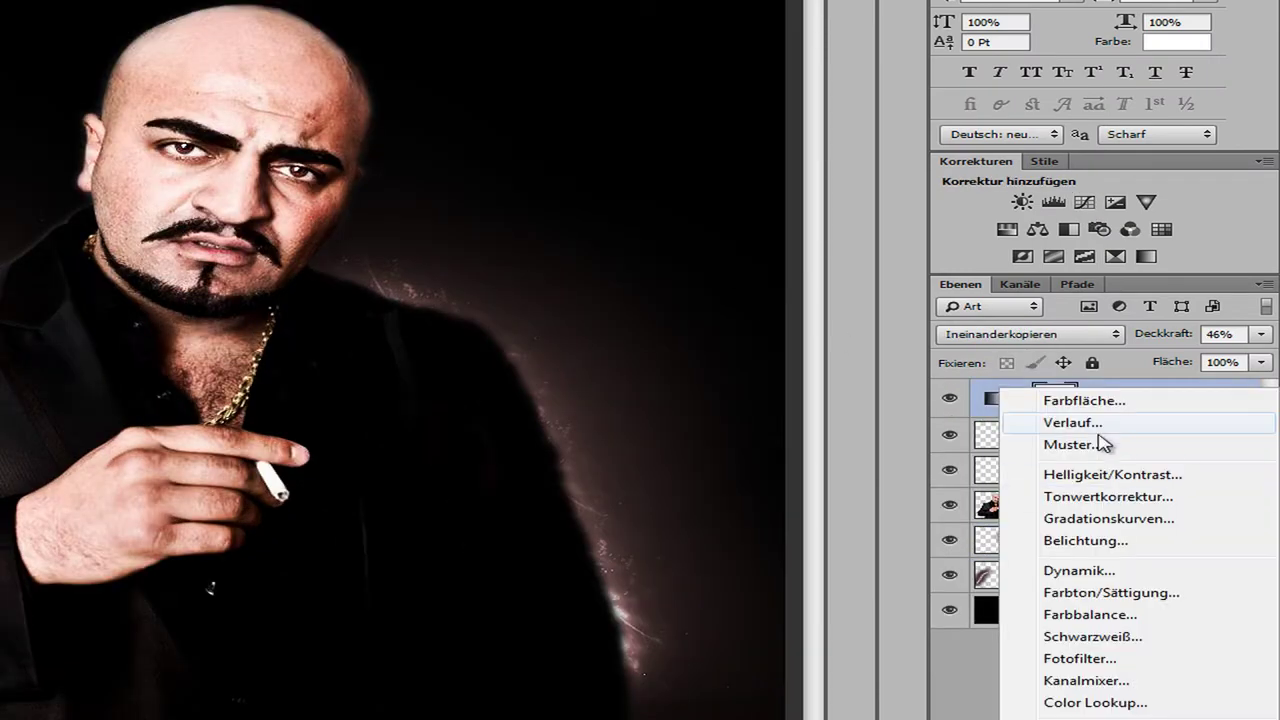
left_click(1108, 518)
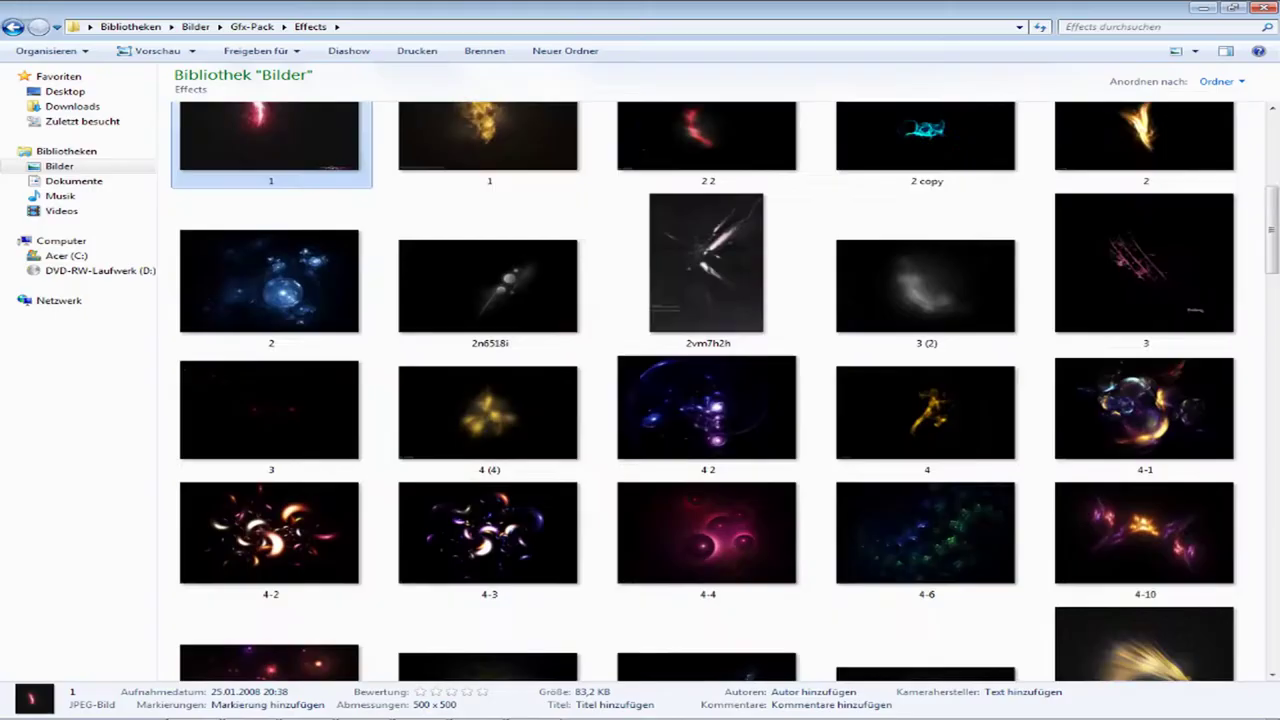
- Place the orange scratched-light image 1 copy 2 from the Effects folder into the composition
scroll(608, 408, "up", 5)
left_click(707, 240)
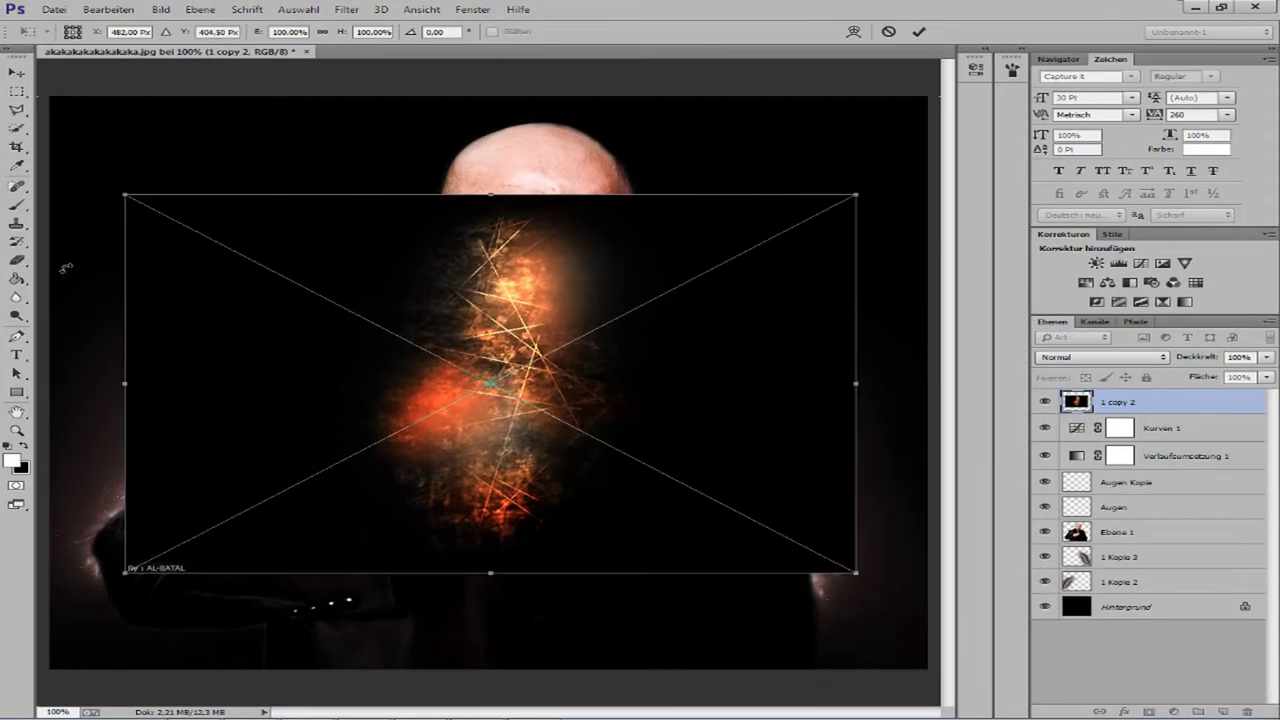
key("e")
key("Return")
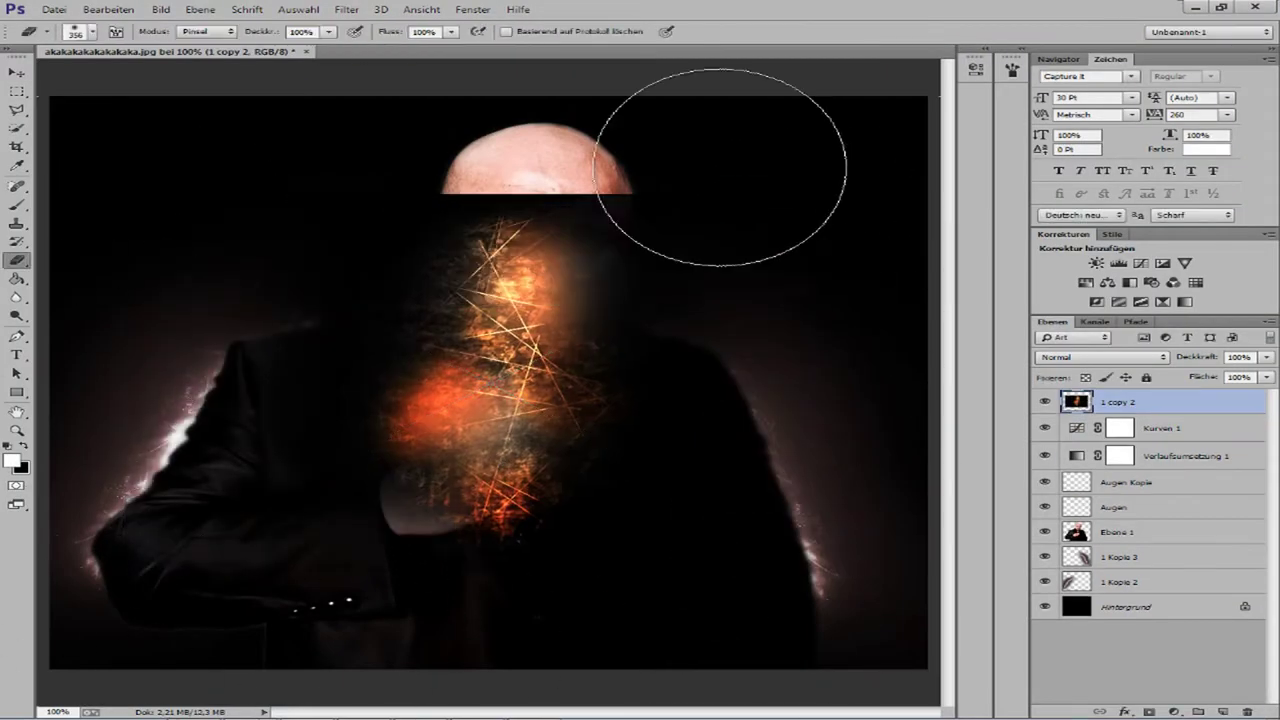
- Erase the outer edges of the orange effect and set its blend mode to Negativ multiplizieren
mouse_move(720, 167)
left_mouse_down()
mouse_move(266, 150)
mouse_move(691, 90)
mouse_move(266, 215)
left_mouse_up()
left_click(1100, 357)
left_click(1061, 486)
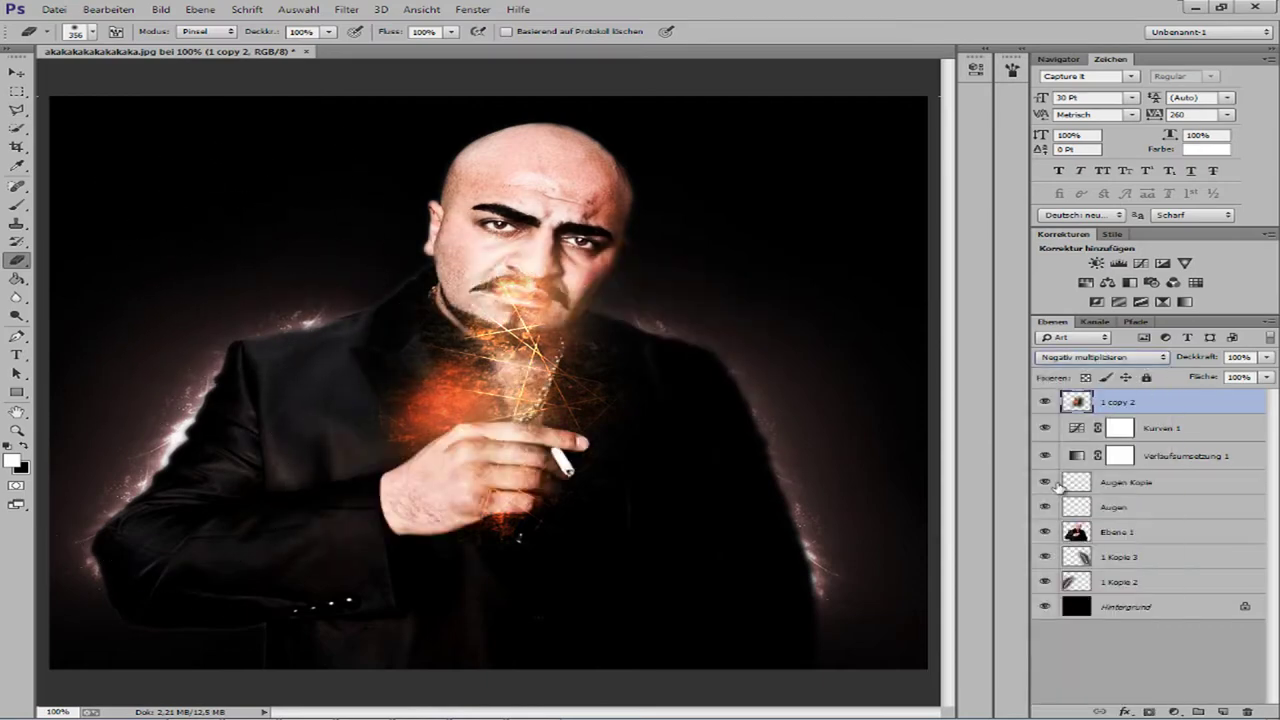
- Move the orange effect layer directly above Hintergrund and position it behind the man's bent upper arm
left_click(17, 73)
left_click_drag(505, 385, 226, 415)
left_click_drag(1118, 402, 1118, 544)
left_click_drag(394, 416, 367, 460)
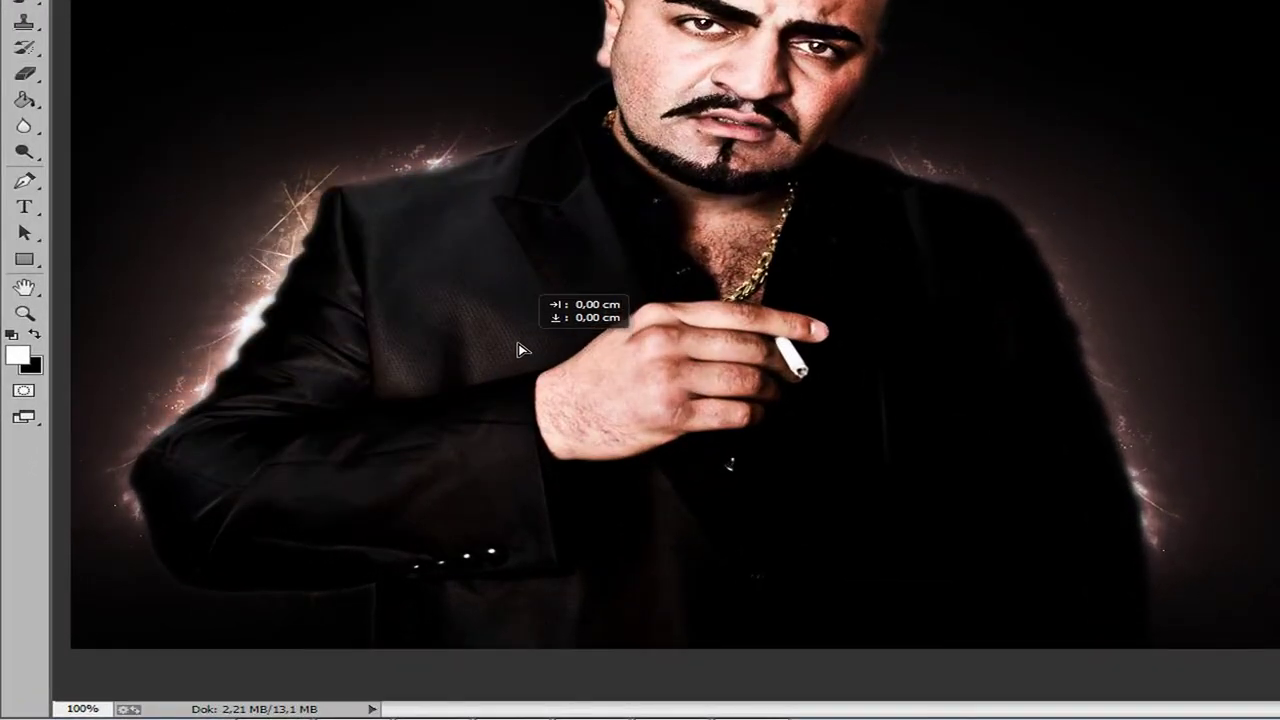
key("v")
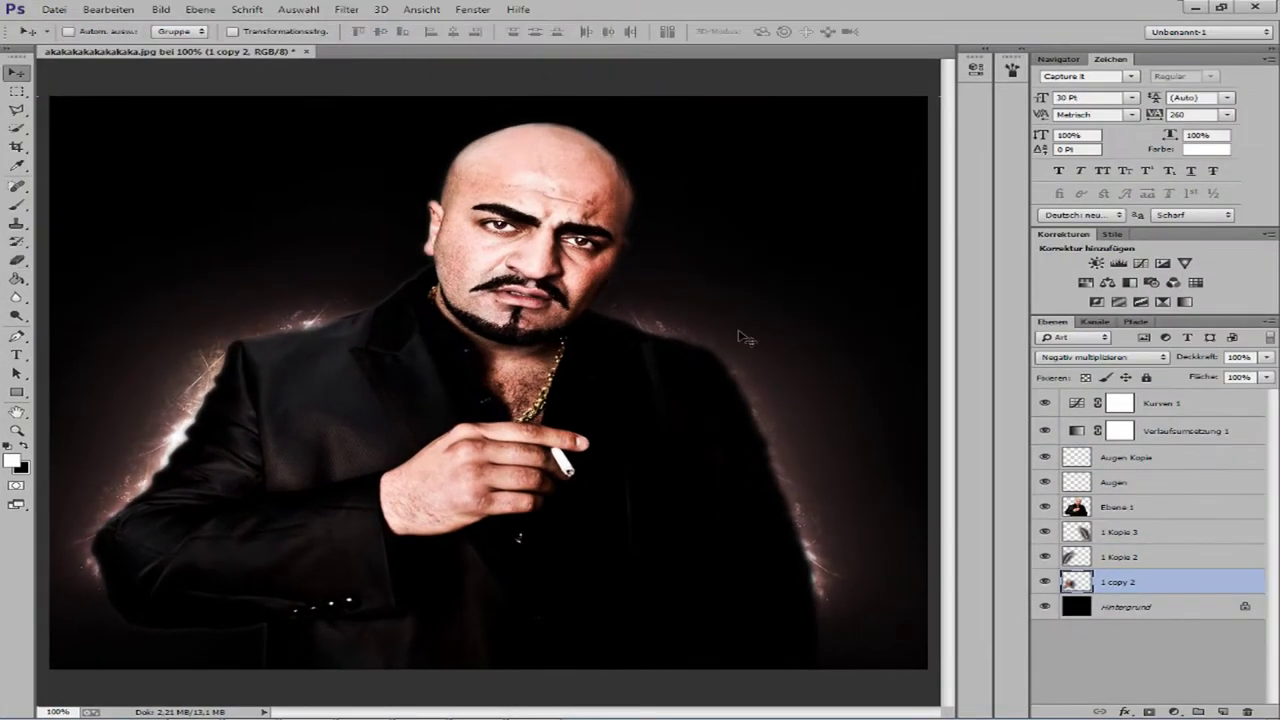
- Duplicate the orange effect layer and offset the copy along the edge of the bent arm
right_click(1117, 582)
left_click(885, 180)
left_click(800, 227)
left_click_drag(224, 477, 240, 437)
- Merge the two orange effect layers into one and set its blend mode to Negativ multiplizieren
left_click(1180, 607, "ctrl")
right_click(1178, 606)
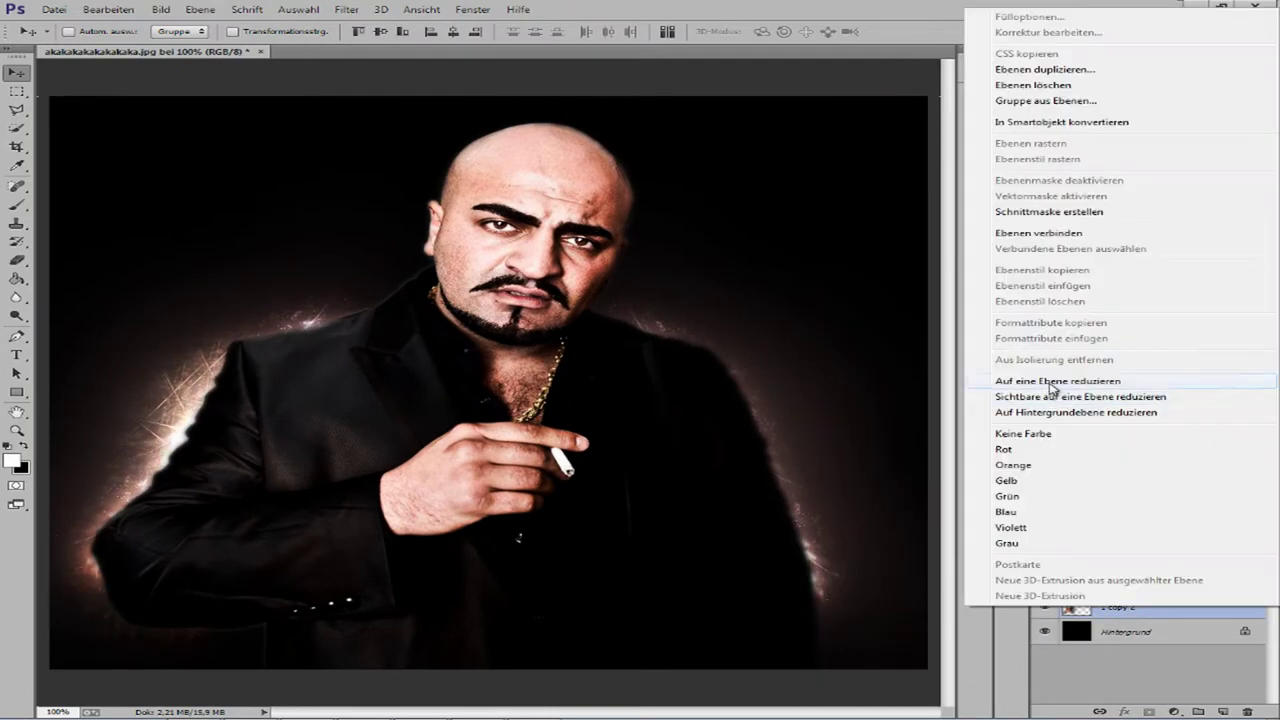
left_click(1053, 382)
left_click(1100, 357)
left_click(1093, 488)
- Duplicate the merged orange effect layer and flip the copy horizontally
right_click(1127, 582)
left_click(900, 182)
left_click(108, 9)
mouse_move(190, 290)
left_click(450, 442)
- Move the flipped orange effect across the image and align it behind the man's opposite arm
left_click_drag(211, 418, 680, 464)
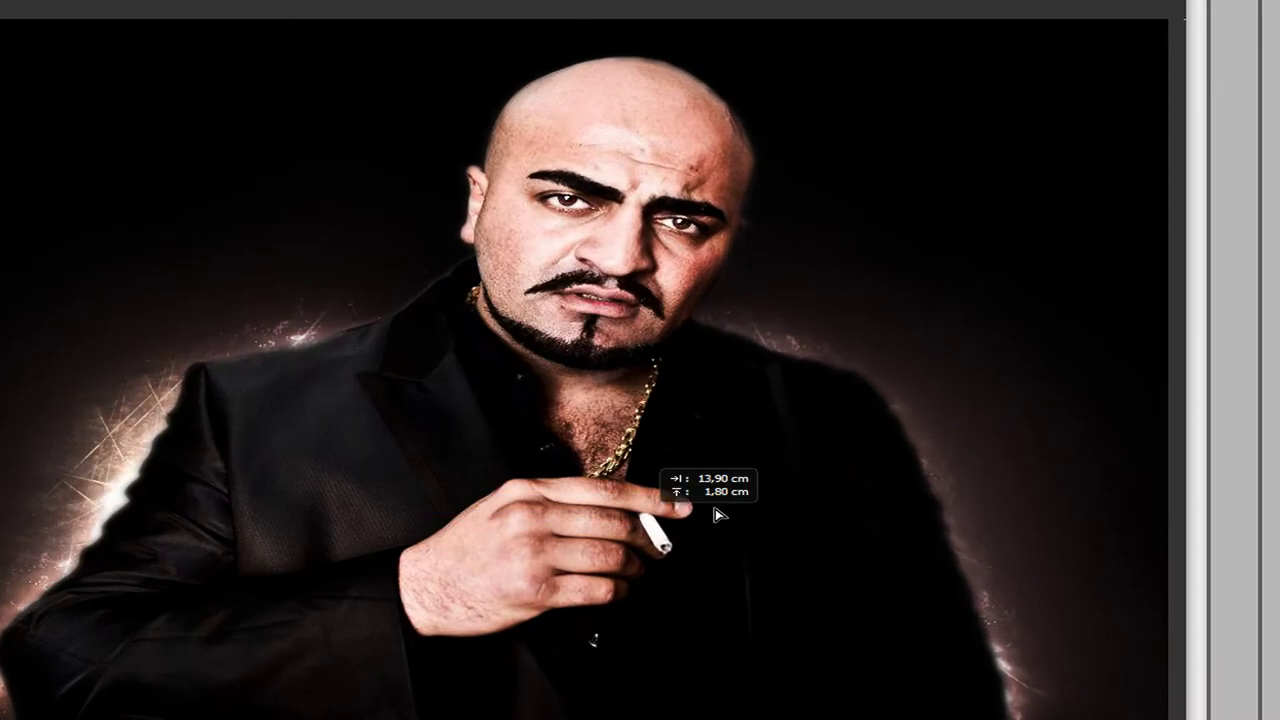
left_click_drag(1073, 110, 1064, 108)
key("Return")
left_click_drag(1027, 438, 1048, 483)
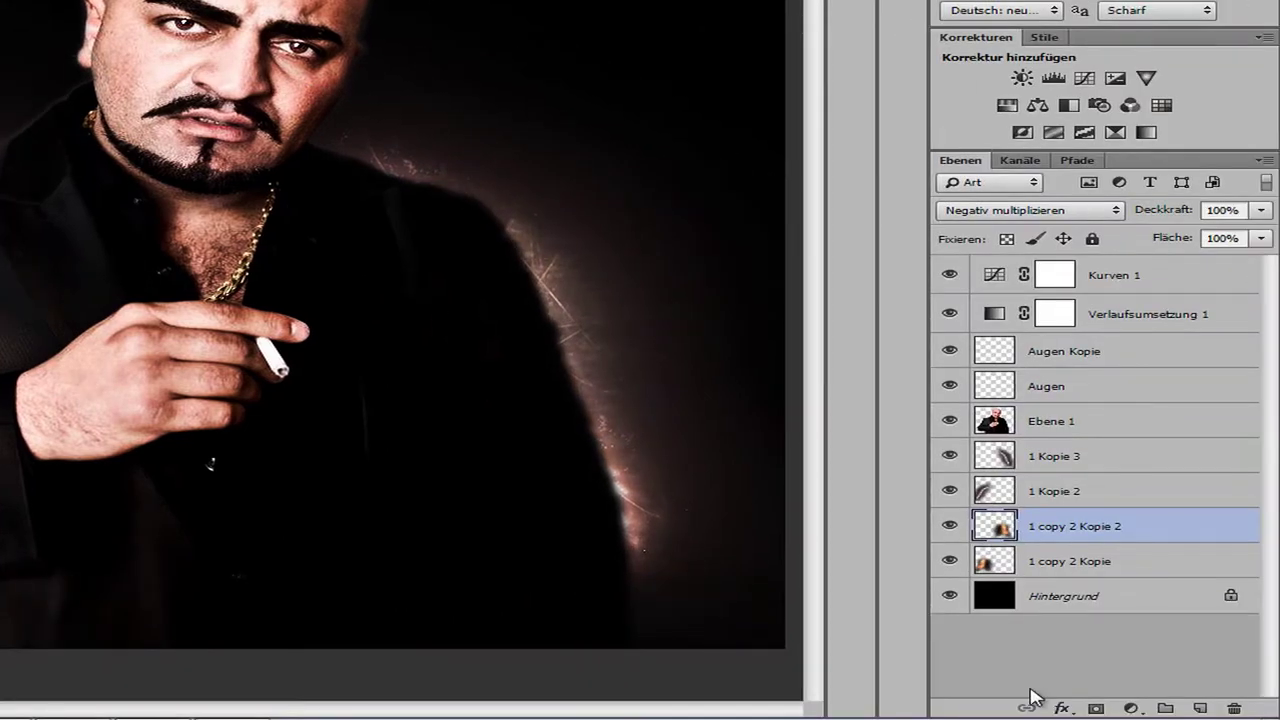
- Add a second Verlaufsumsetzung adjustment layer above Kurven 1
left_click(1110, 285)
left_click(1132, 708)
left_click(1120, 674)
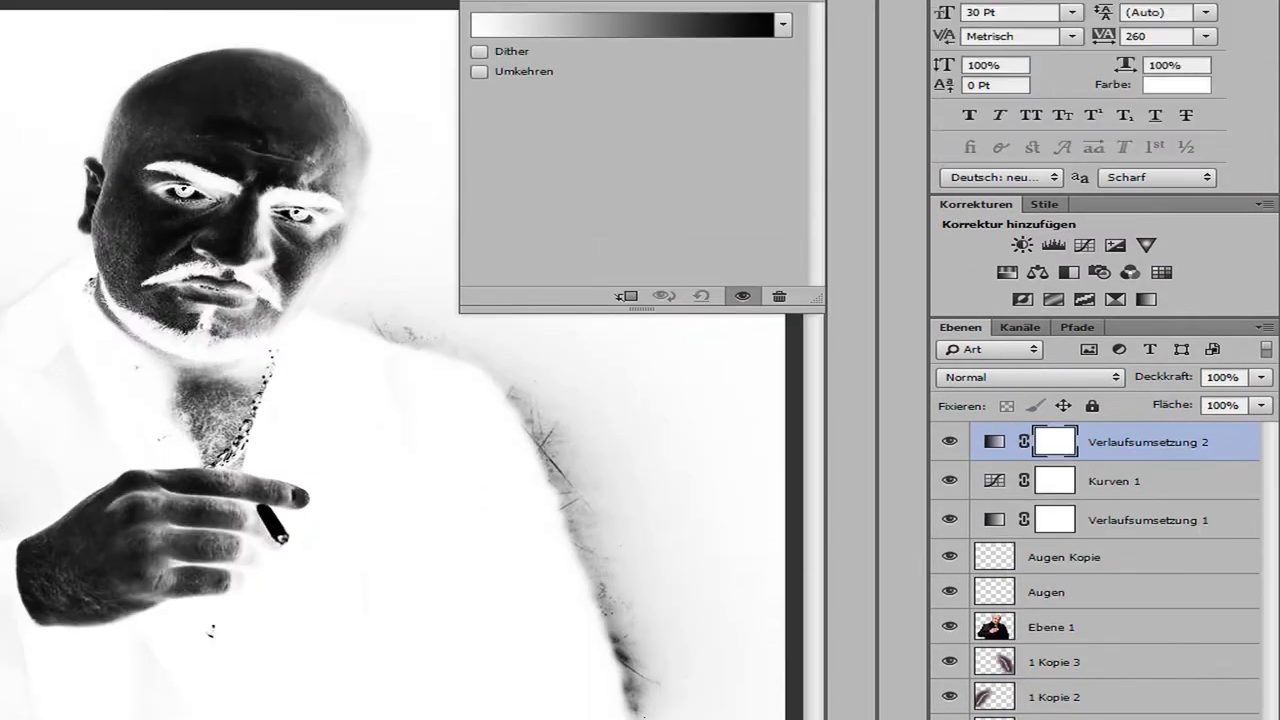
left_click(818, 79)
- Set the new Verlaufsumsetzung layer to Ineinanderkopieren with 14% opacity
left_click(1029, 211)
left_click(1010, 520)
left_click(1261, 502)
left_click_drag(1262, 527, 1147, 530)
left_click(692, 48)
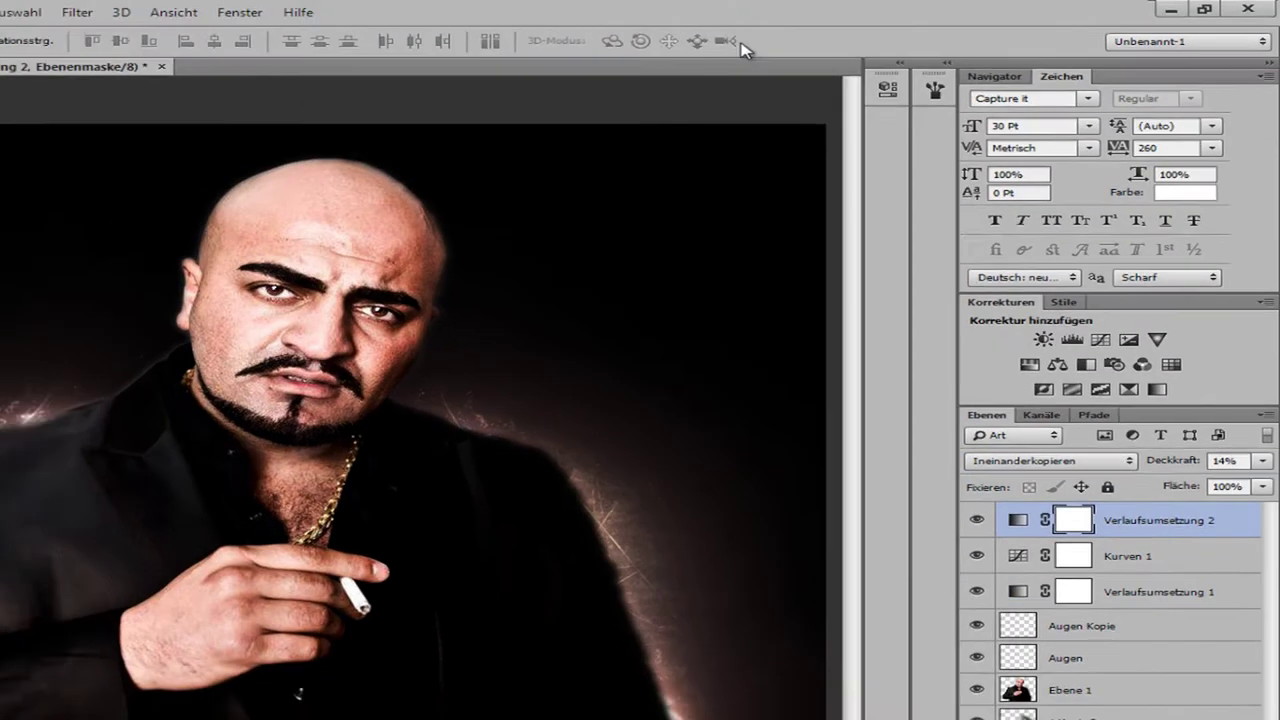
- Paint white highlights along the necklace on a new layer named gold, blended with Ineinanderkopieren
left_click(1223, 712)
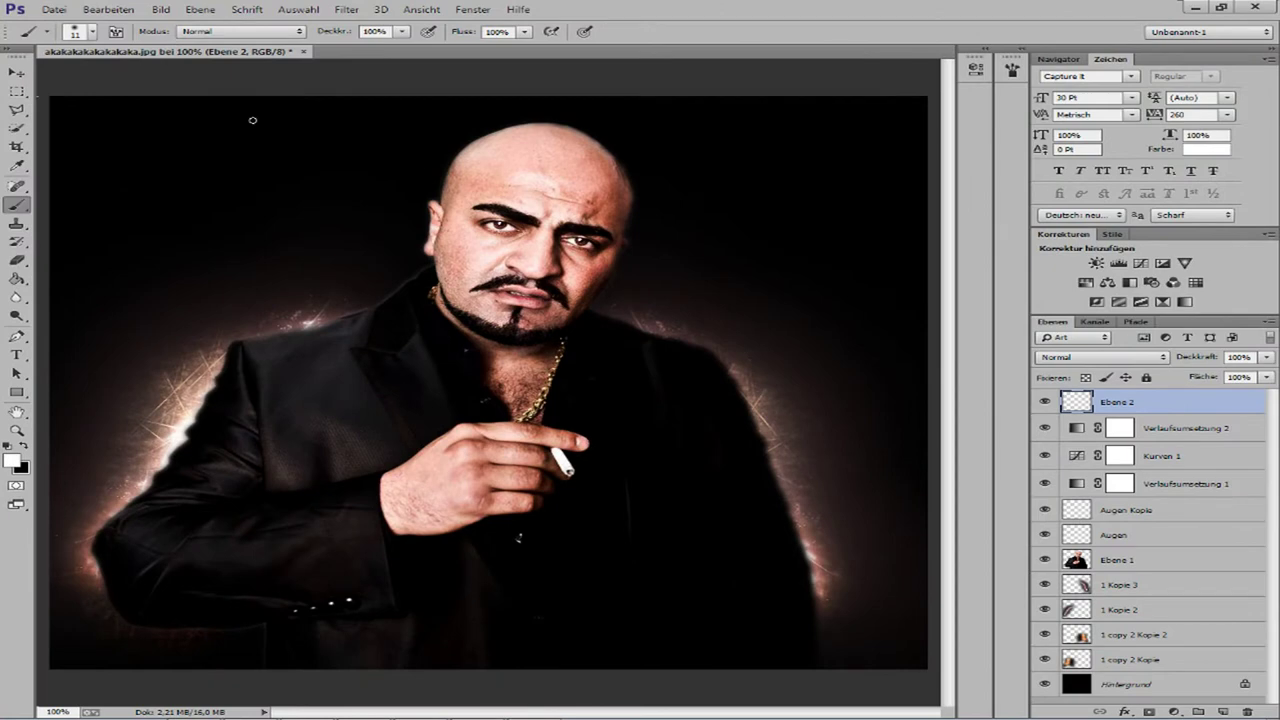
right_click(252, 120)
double_click(1117, 402)
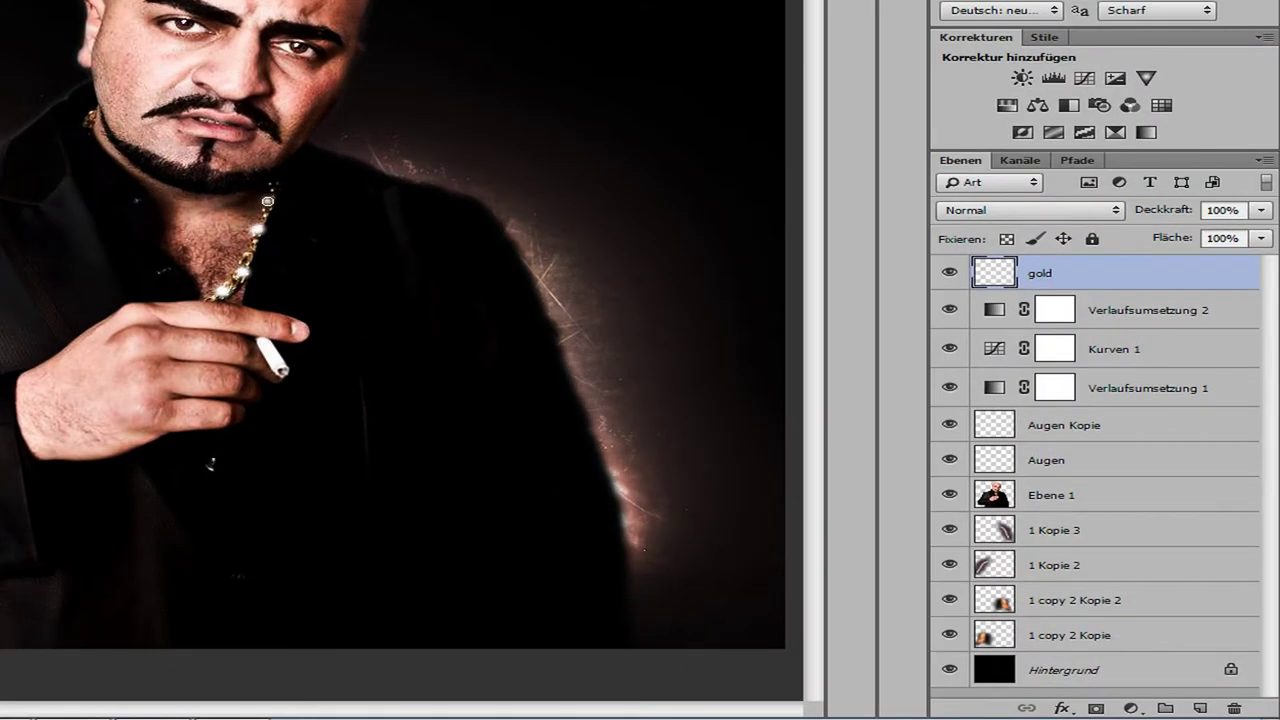
left_click(1030, 210)
left_click(1040, 477)
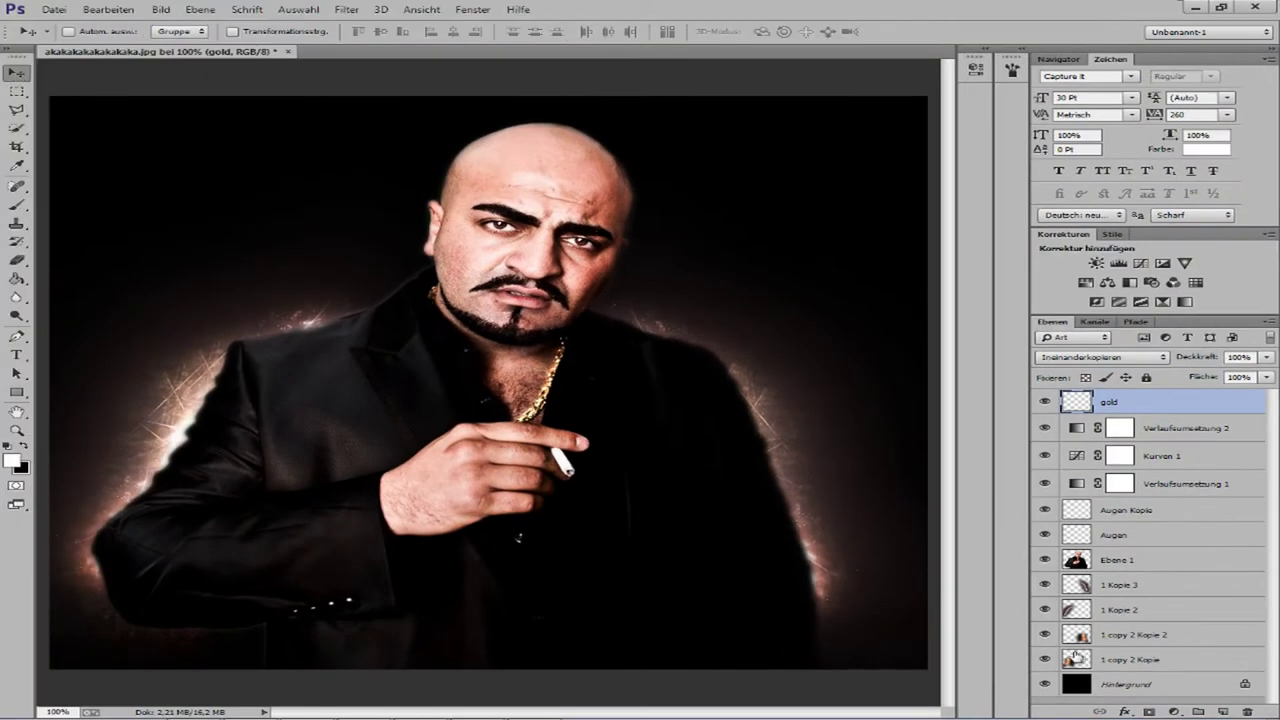
- Add a Helligkeit/Kontrast adjustment layer above the gold layer with Helligkeit at about -5
left_click(1131, 708)
left_click(1160, 449)
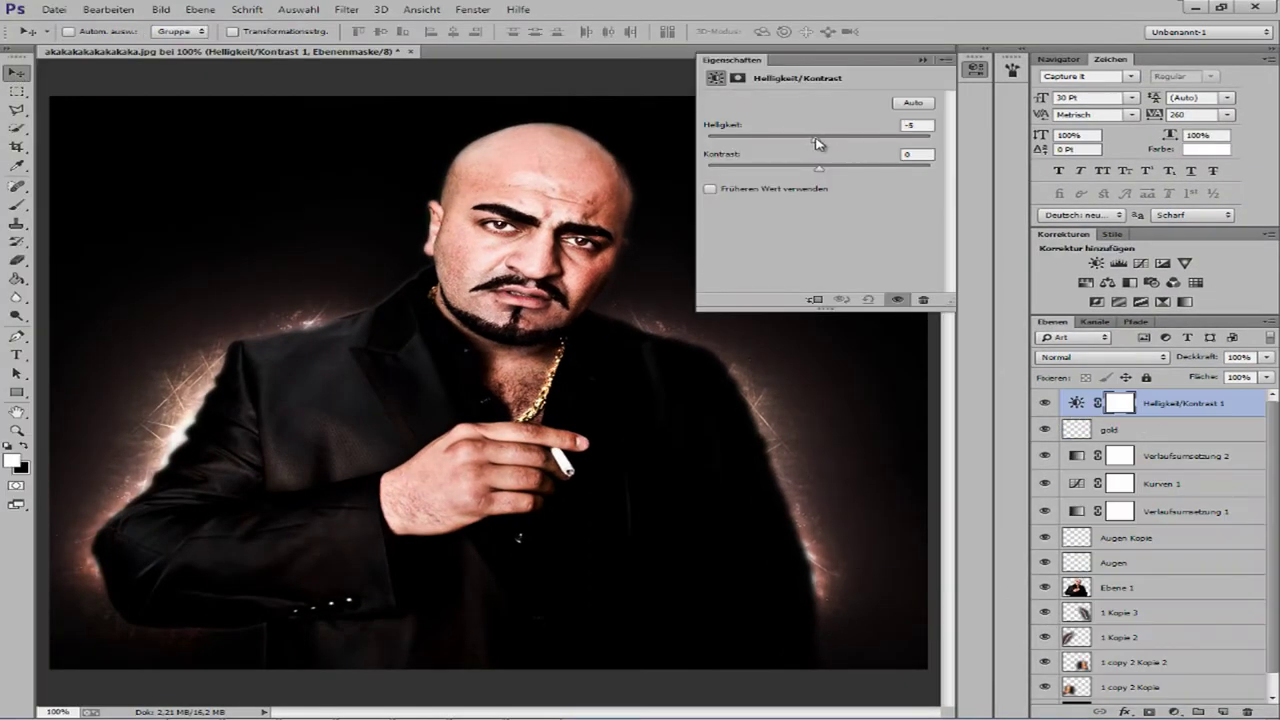
left_click(905, 60)
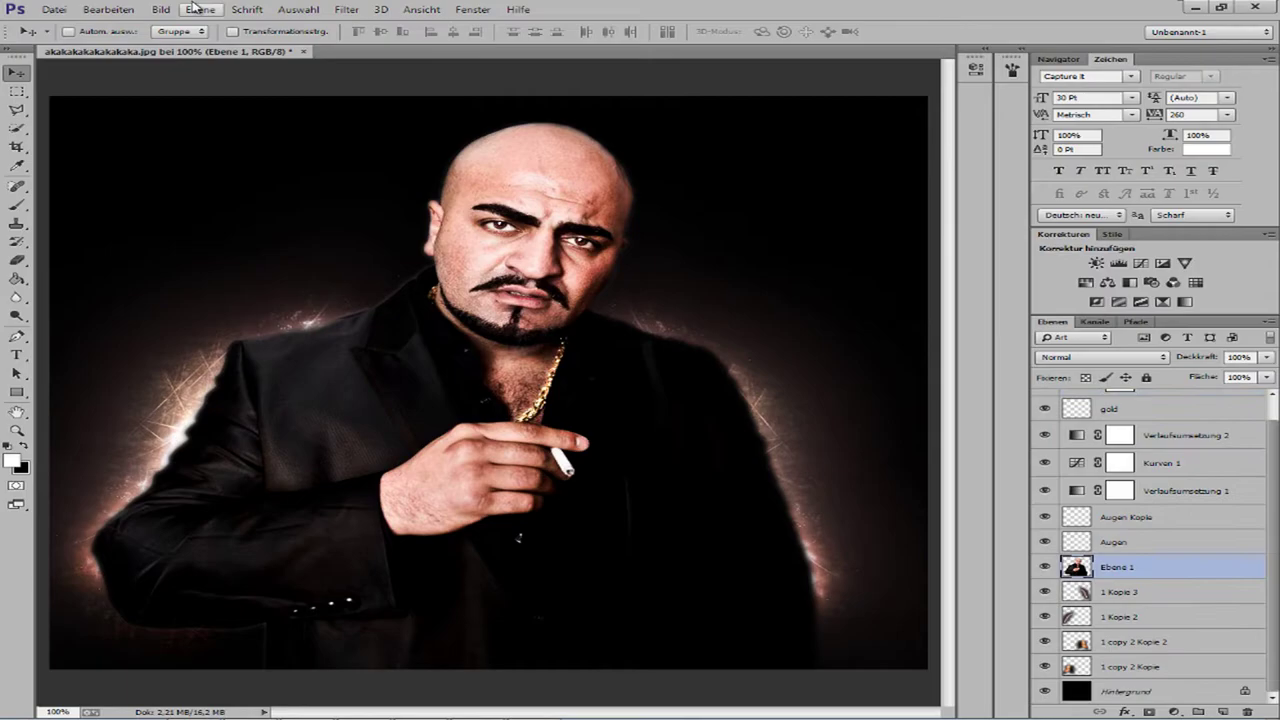
- Apply an image correction directly to the man's layer, Ebene 1
left_click(160, 9)
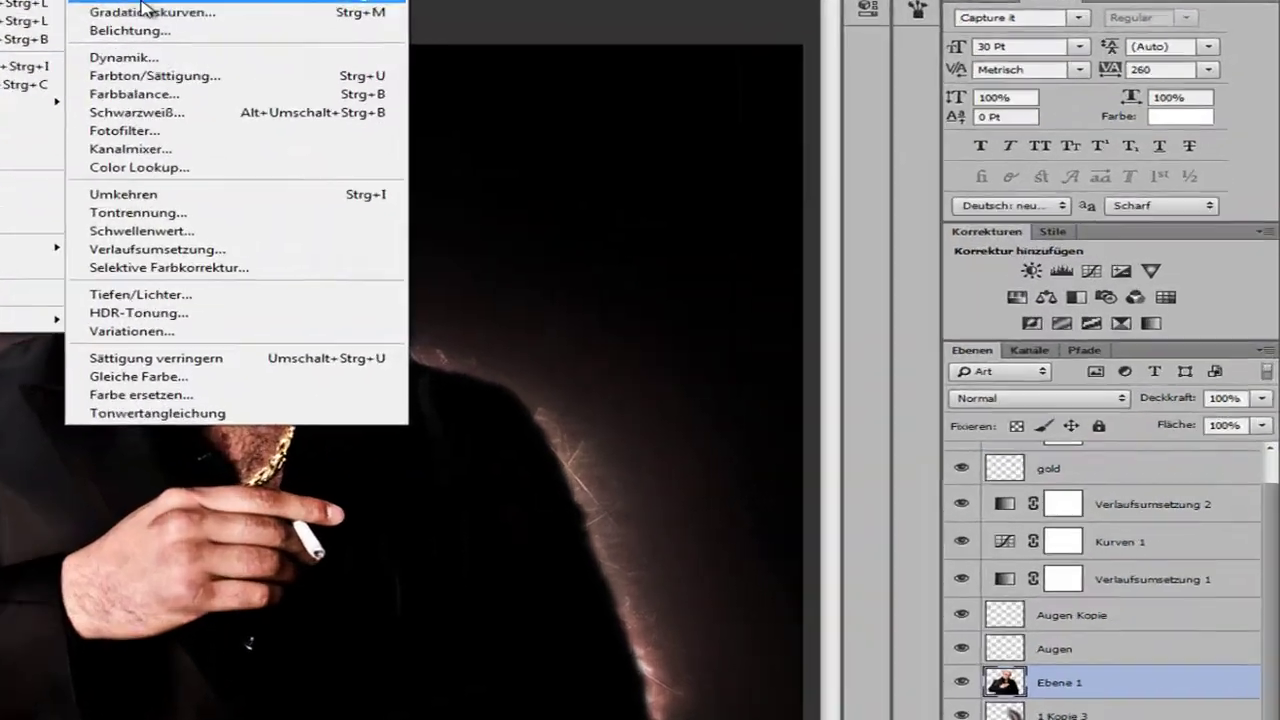
left_click(420, 95)
key("Return")
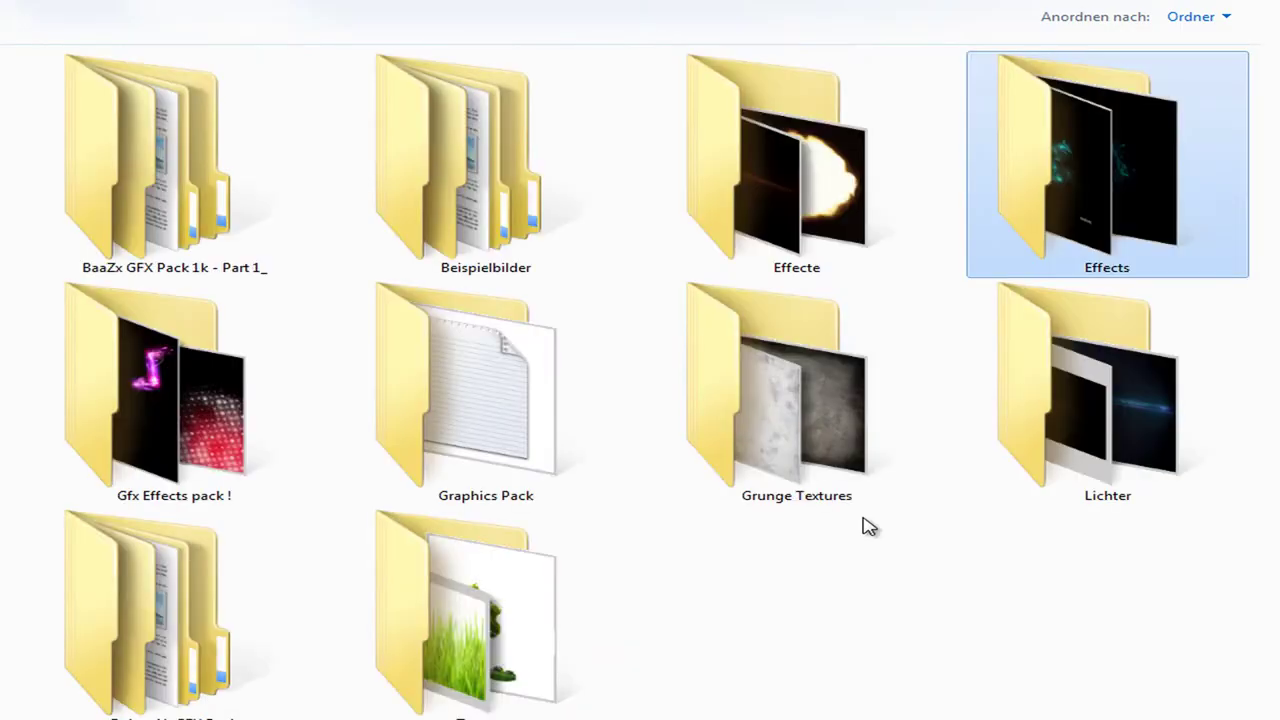
- Search the computer for the wallpapers folder and open it in Windows Explorer
key("super")
type("wallpapers")
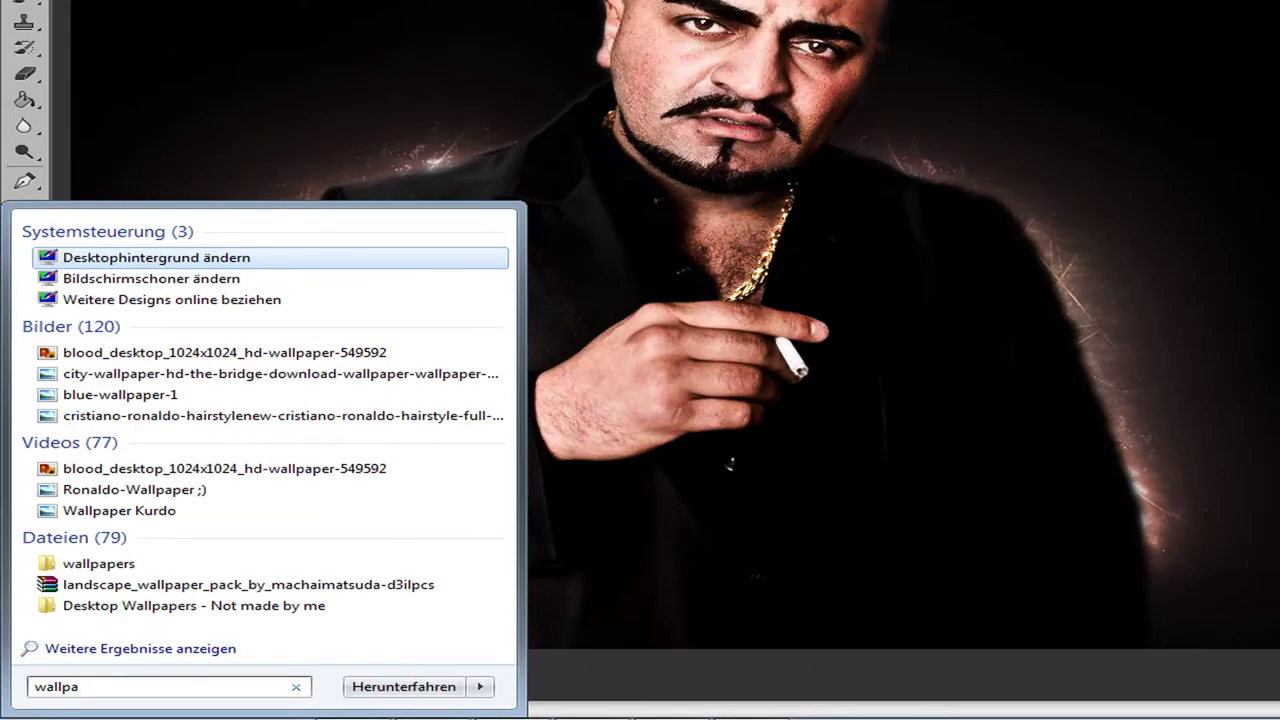
key("Return")
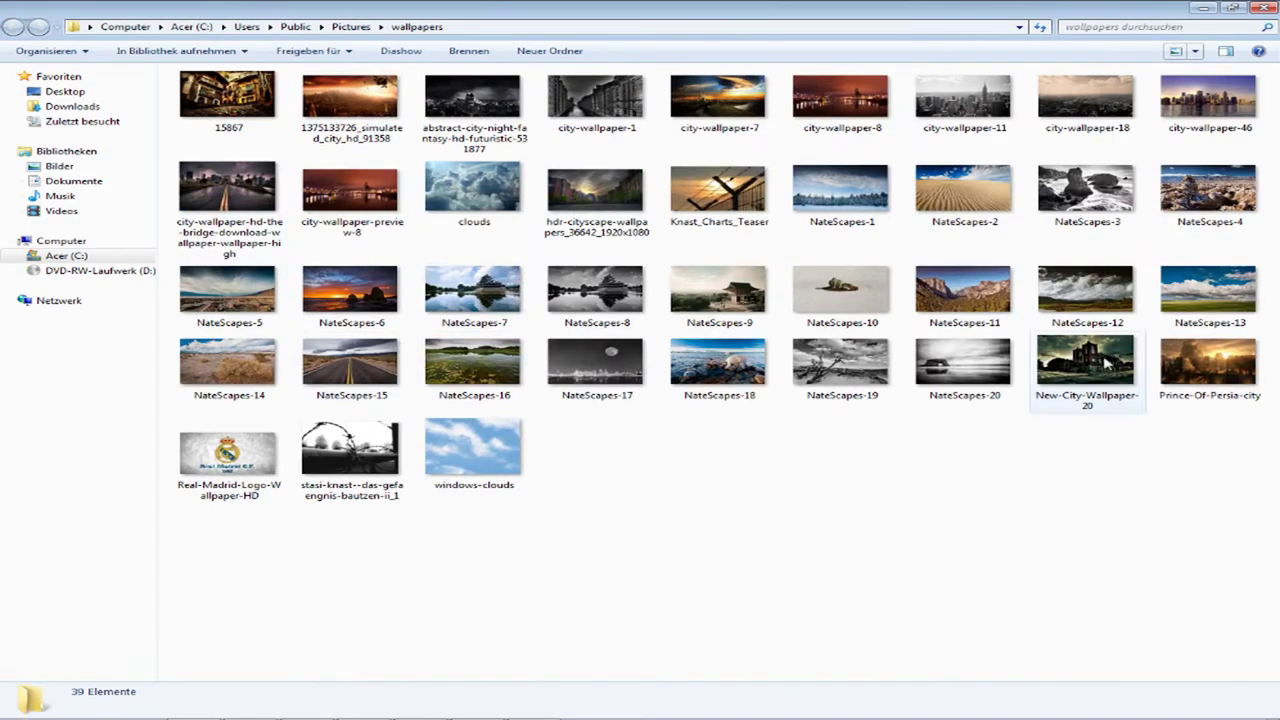
- Examine the images in the wallpapers folder one by one in Windows-Fotoanzeige for a suitable background
double_click(228, 98)
key("Right")
key("Right")
key("Right")
key("Right")
key("Right")
key("Right")
key("Right")
key("Right")
key("Right")
key("Right")
key("Right")
key("Right")
key("Right")
key("Right")
key("Right")
key("Right")
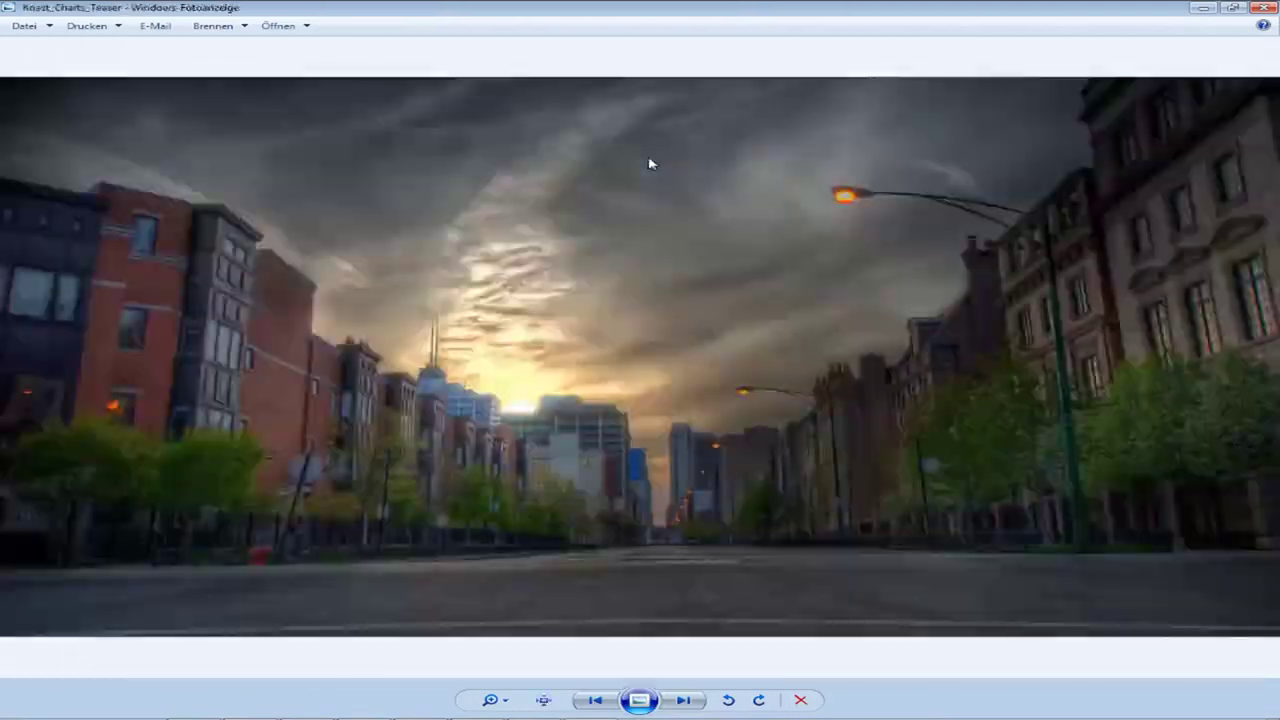
key("Right")
key("Right")
key("Right")
key("Right")
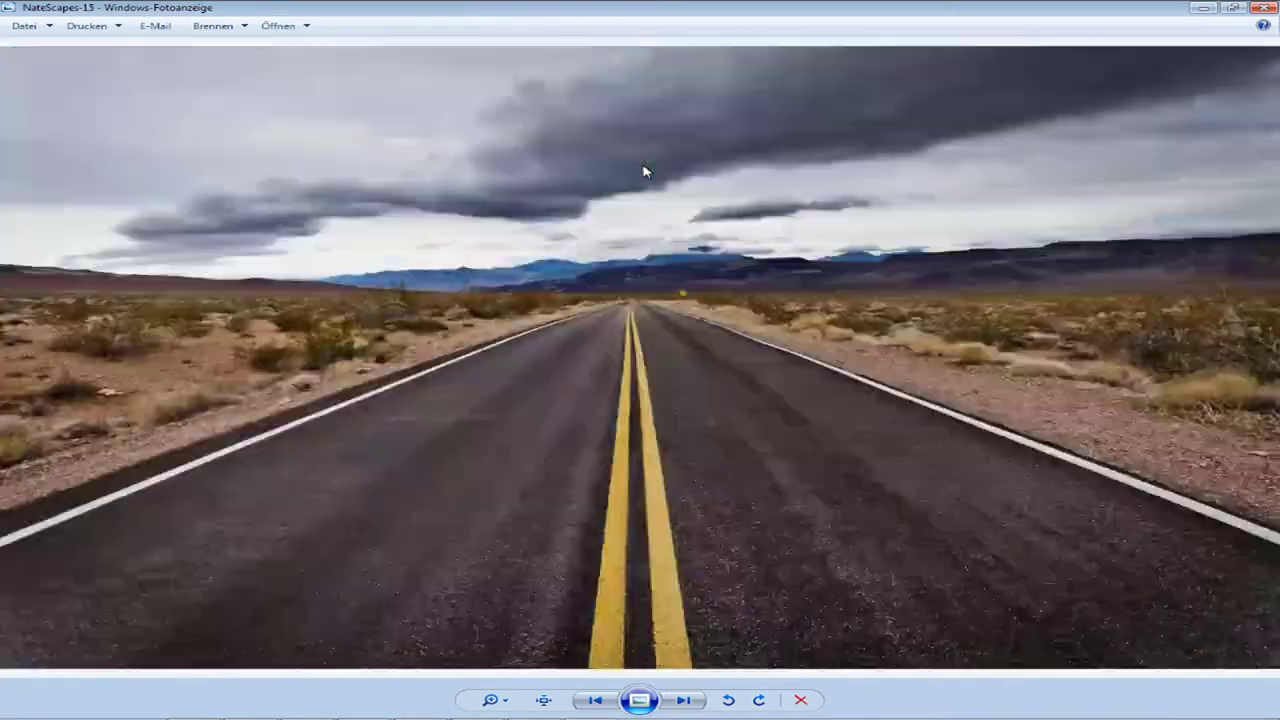
key("Right")
key("Right")
key("alt+F4")
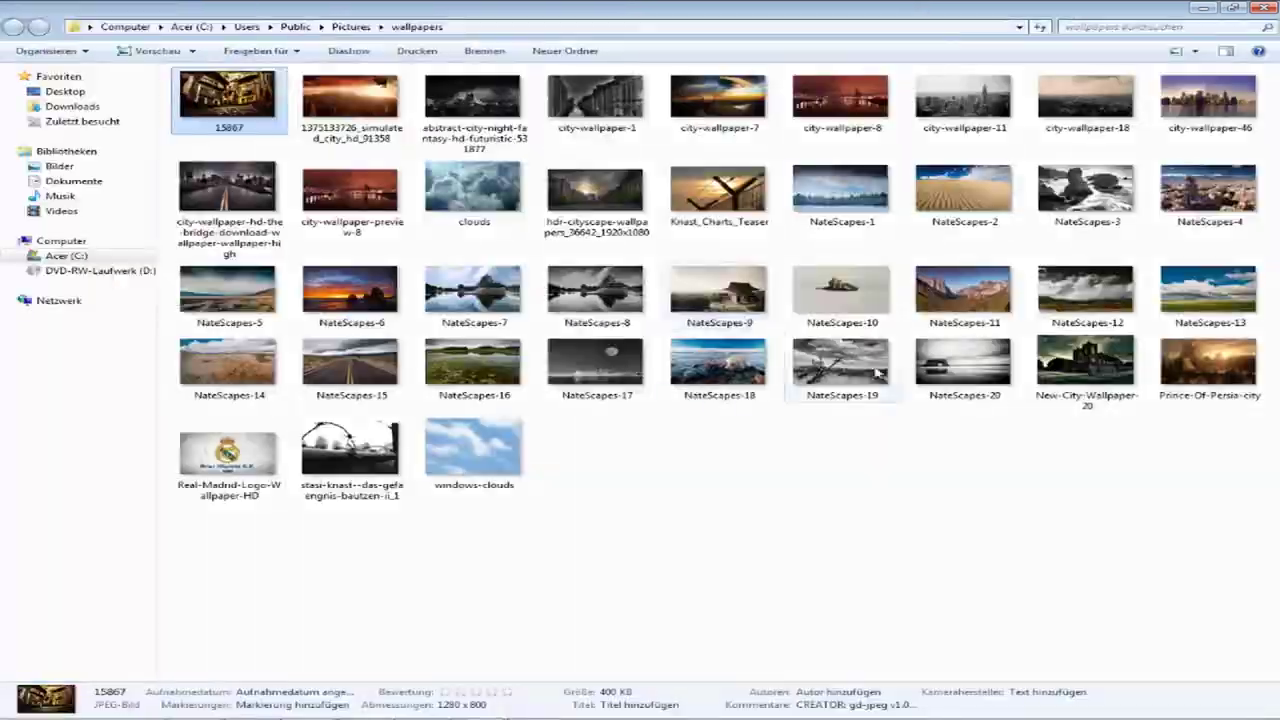
- Place city-wallpaper-11 in the Photoshop portrait, enlarge it to cover the canvas and put its layer directly above Hintergrund
key("Right")
key("Right")
key("Right")
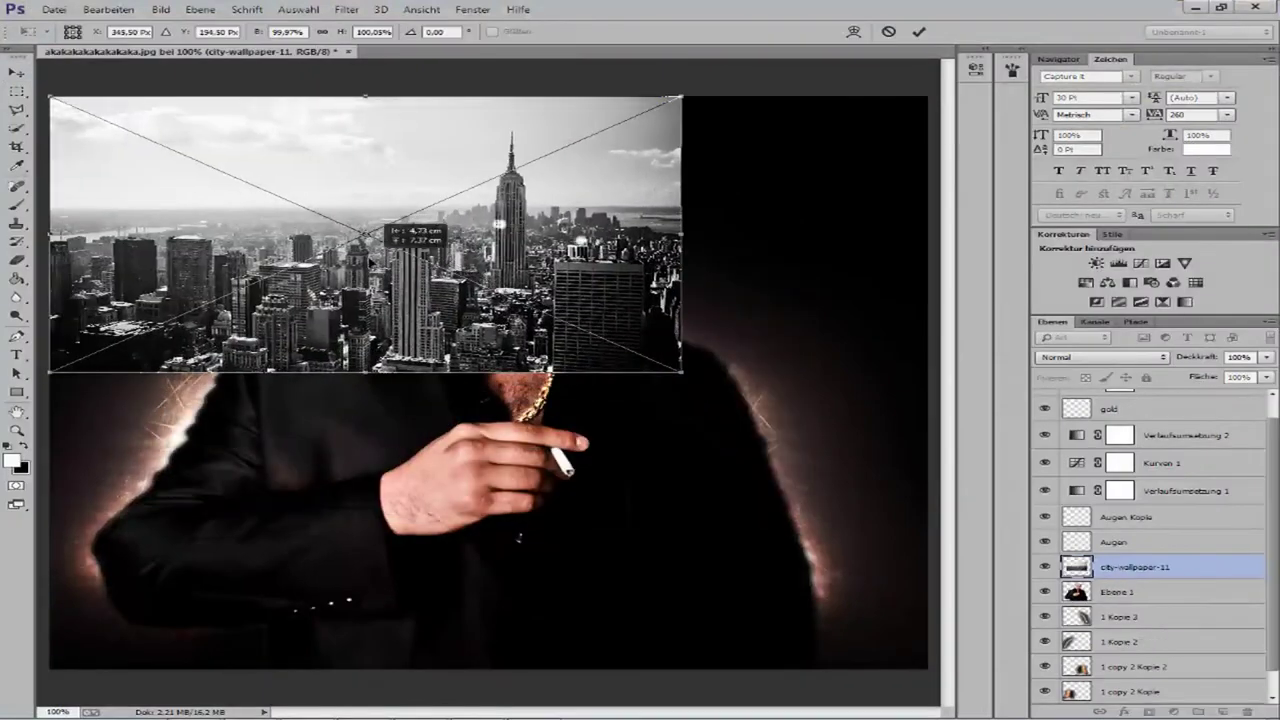
left_click_drag(680, 371, 1030, 704)
key("Return")
left_click_drag(1135, 567, 1137, 676)
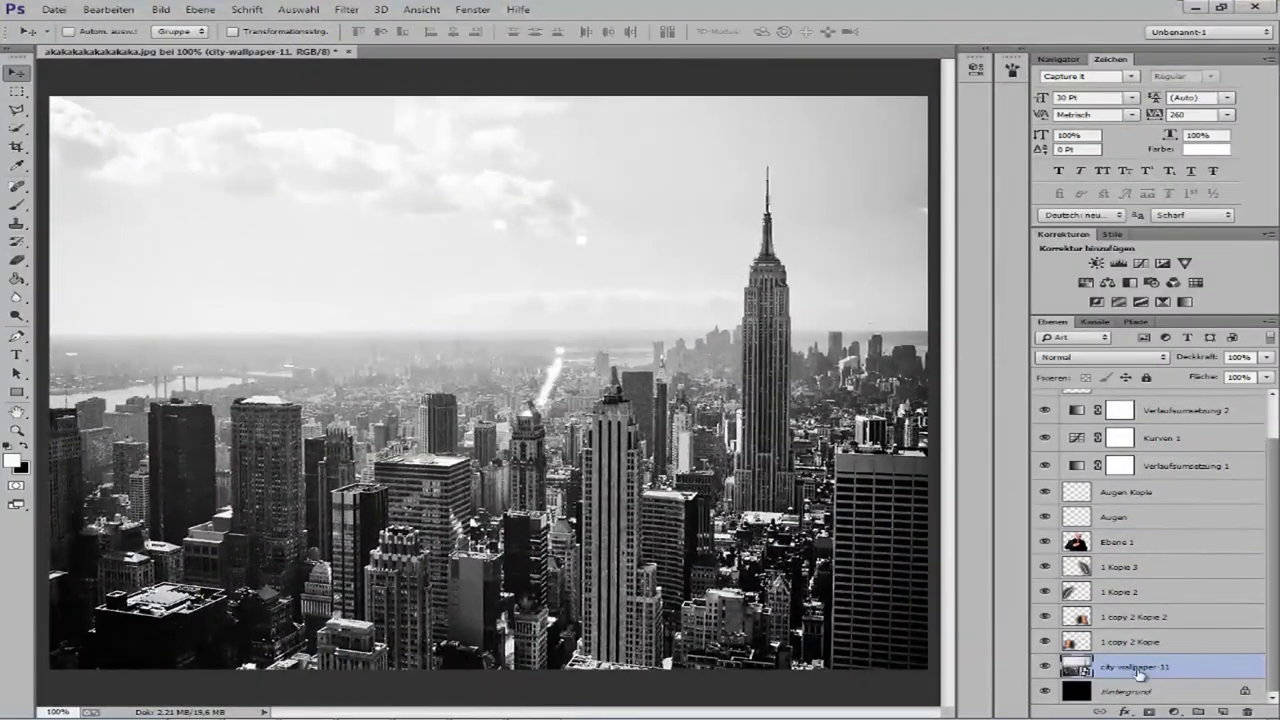
- Set the city-wallpaper-11 layer to 16% opacity and darken it slightly with Gradationskurven
left_click(1267, 359)
left_click_drag(1266, 369, 1188, 376)
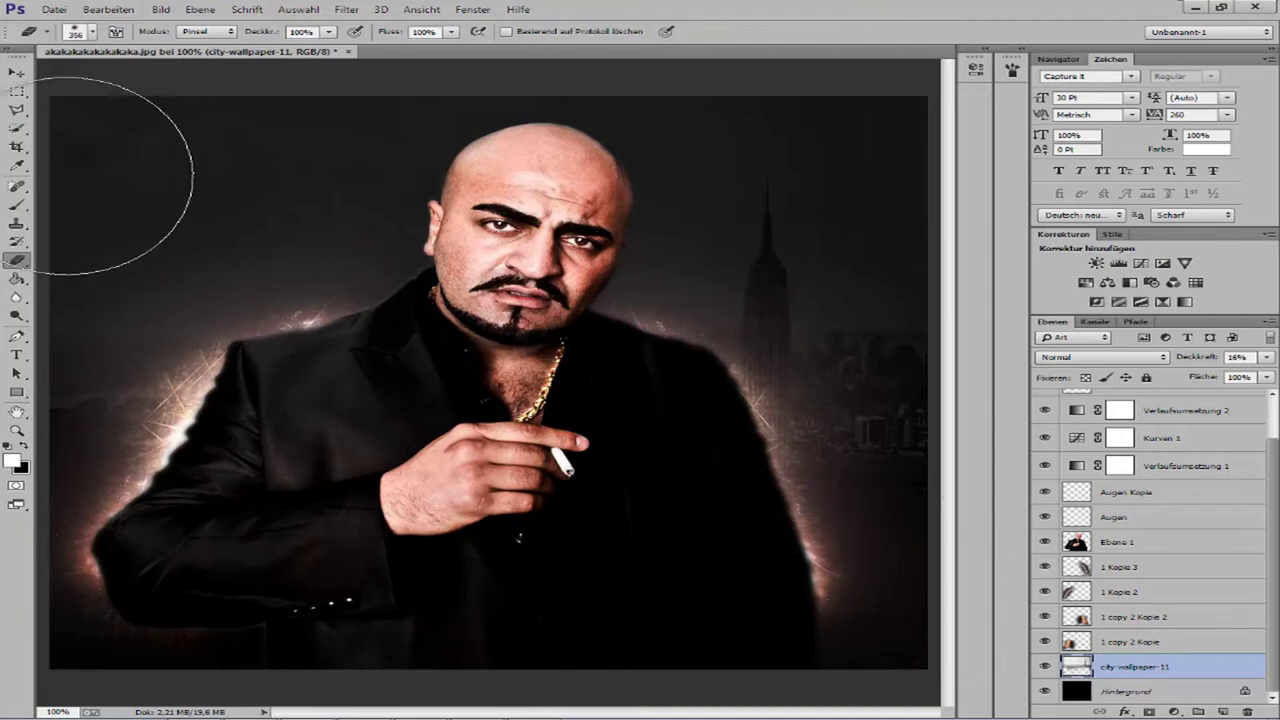
key("ctrl+minus")
left_click(160, 9)
mouse_move(200, 40)
left_click(505, 66)
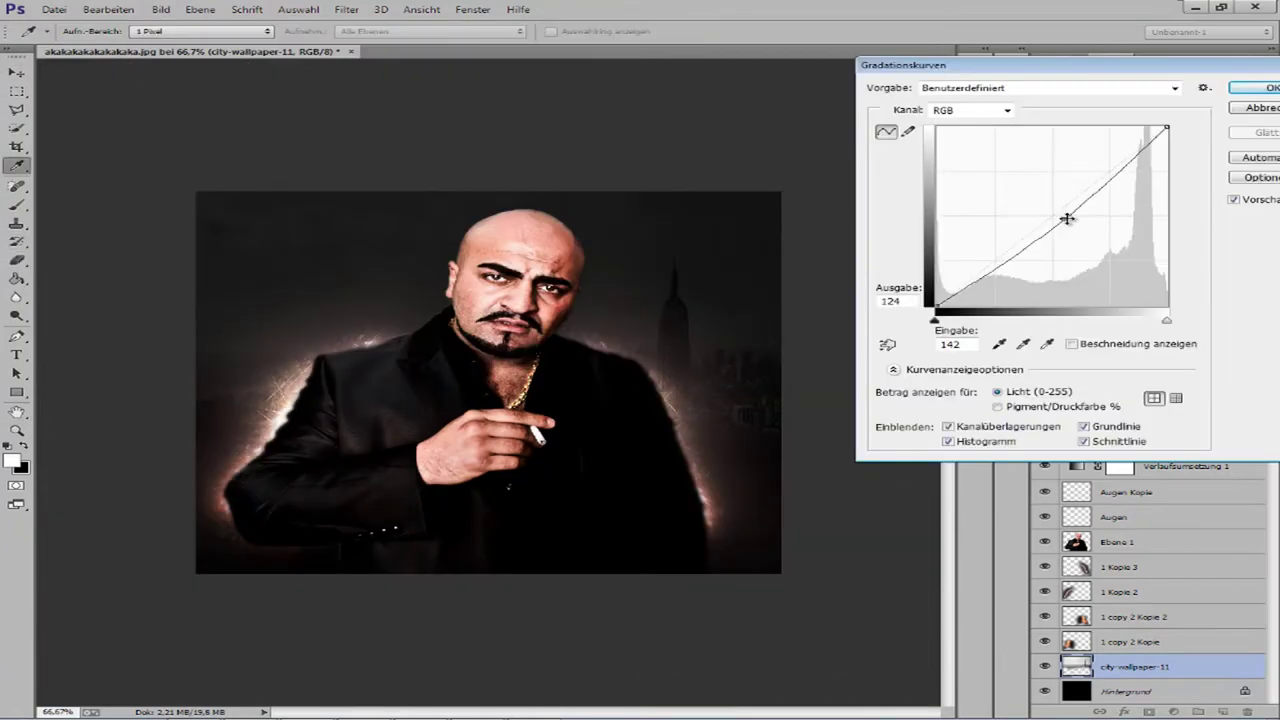
key("Return")
key("e")
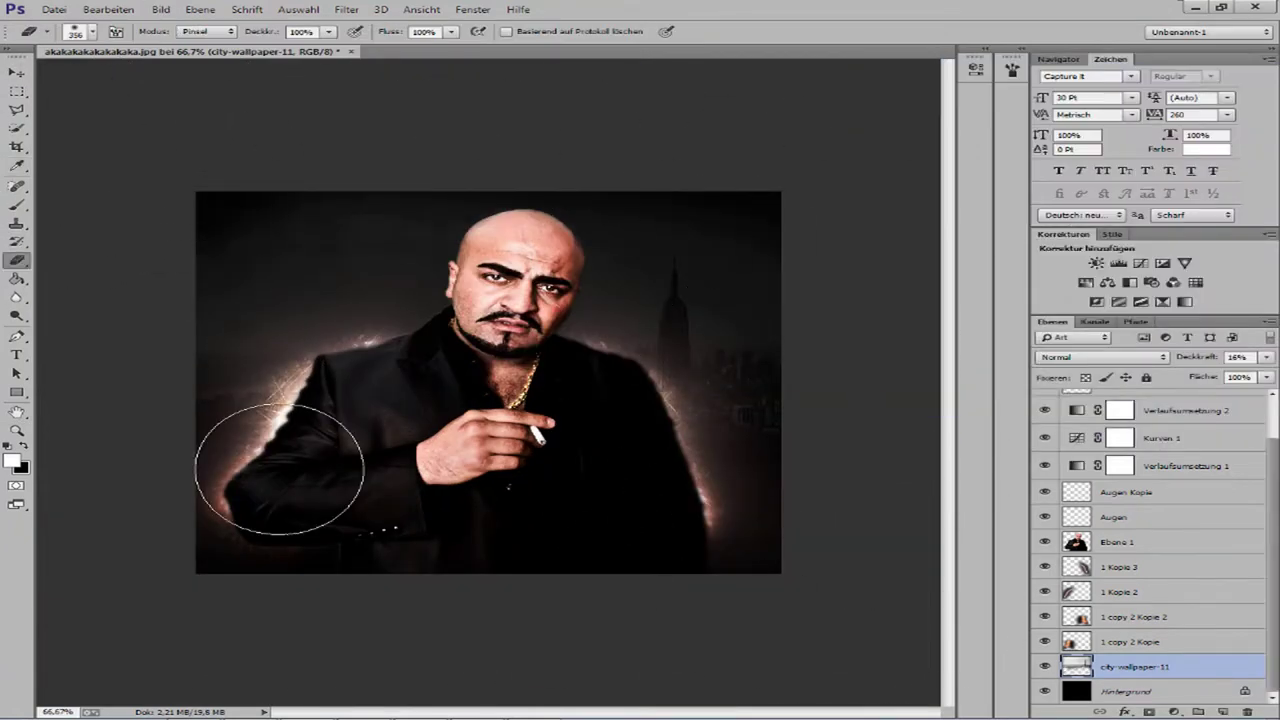
key("ctrl+plus")
- Search the computer for smoke images and open the Smoke 3 result
key("super")
type("smoke")
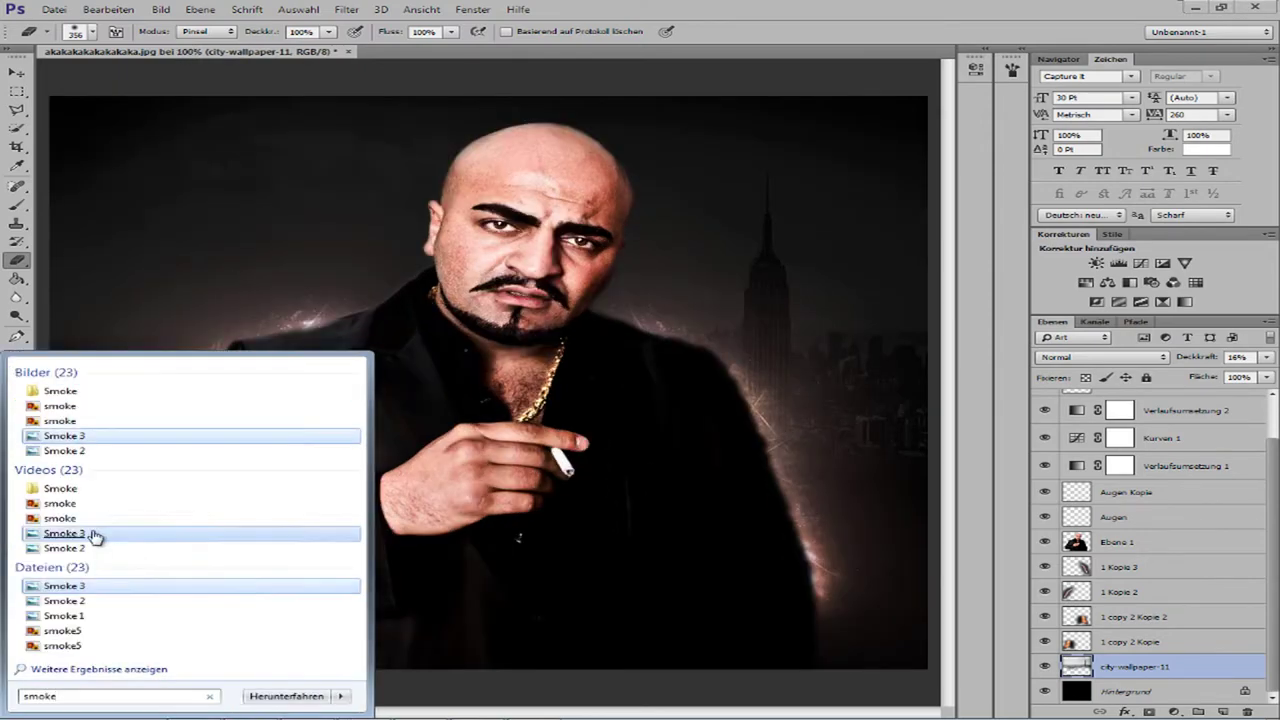
left_click(93, 537)
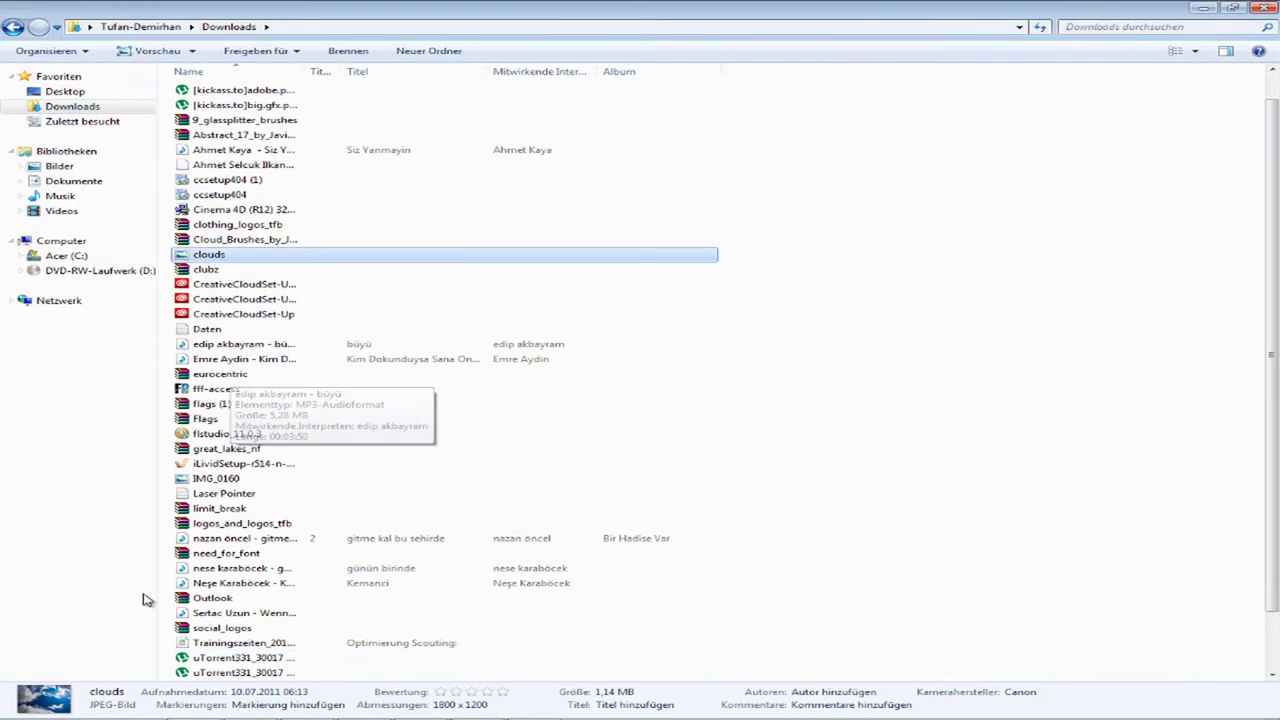
- Place the IMG_0160 smoke photo from the Downloads folder above Ebene 1 and blend it with Negativ multiplizieren
scroll(143, 599, "down", 2)
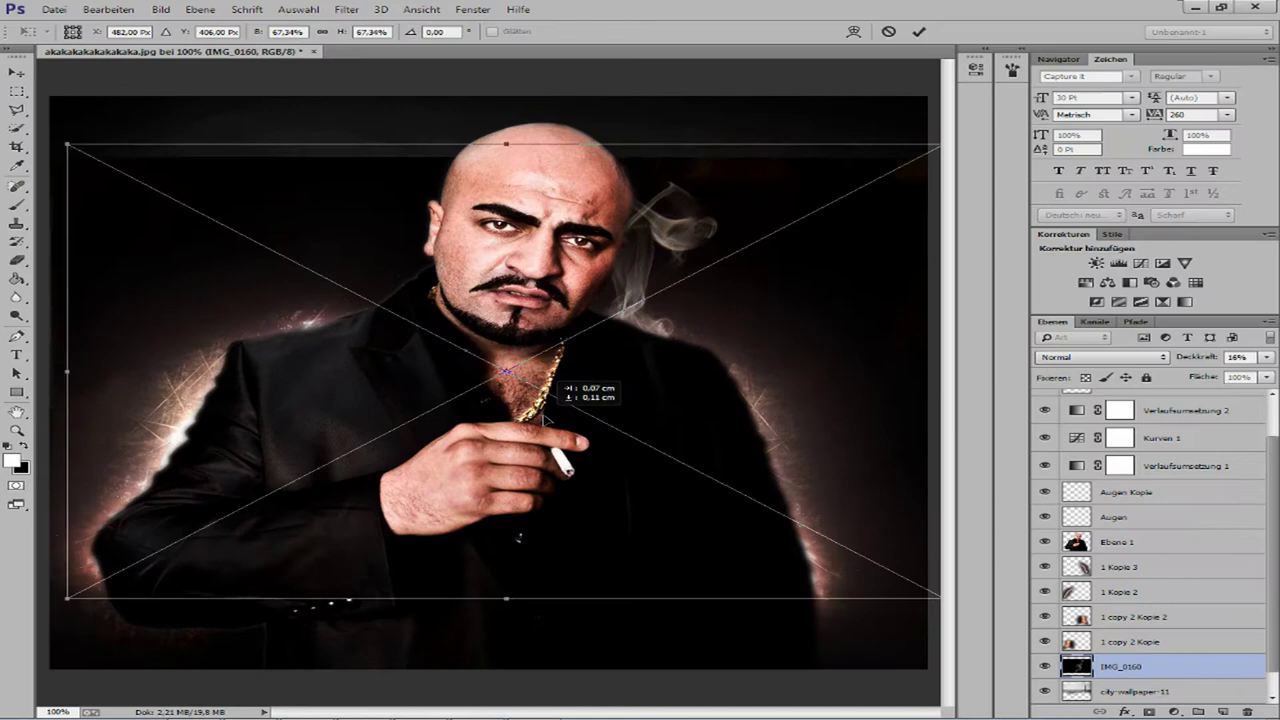
key("Return")
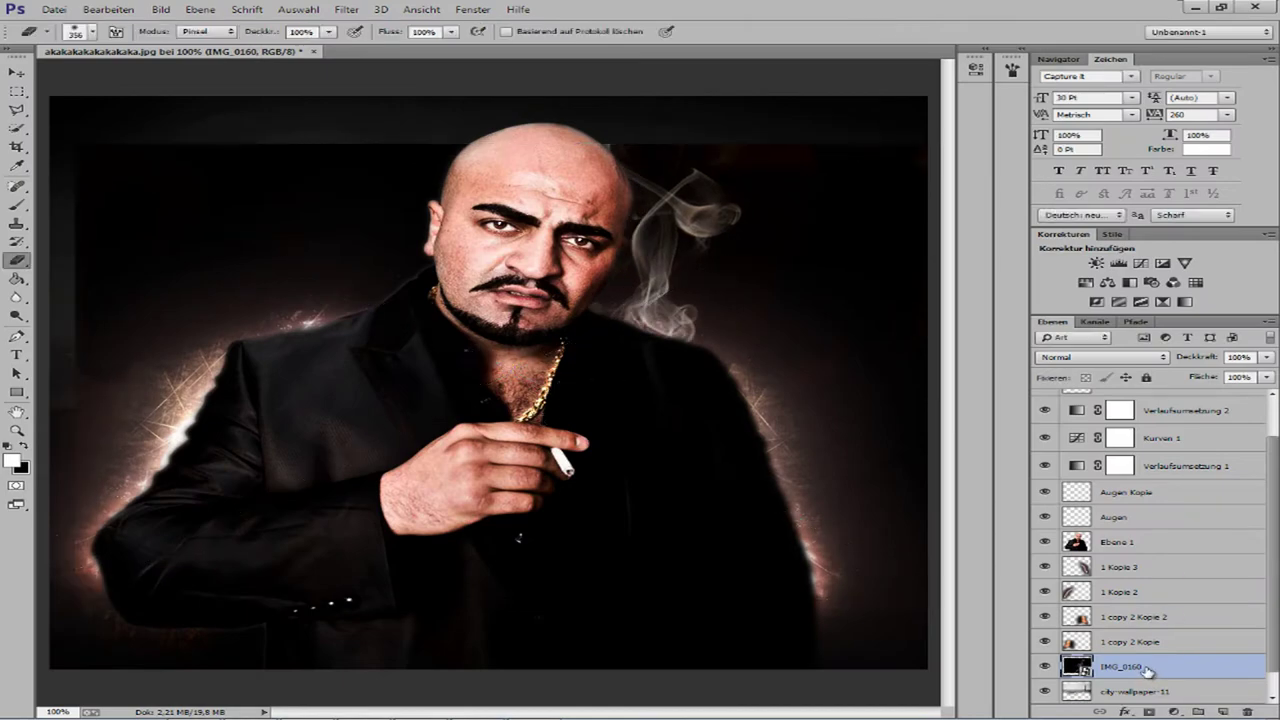
left_click_drag(1147, 671, 1145, 534)
left_click(1102, 357)
left_click(1084, 472)
- Rasterize the IMG_0160 smoke layer and erase its hard outer edges
left_click(372, 250)
key("Return")
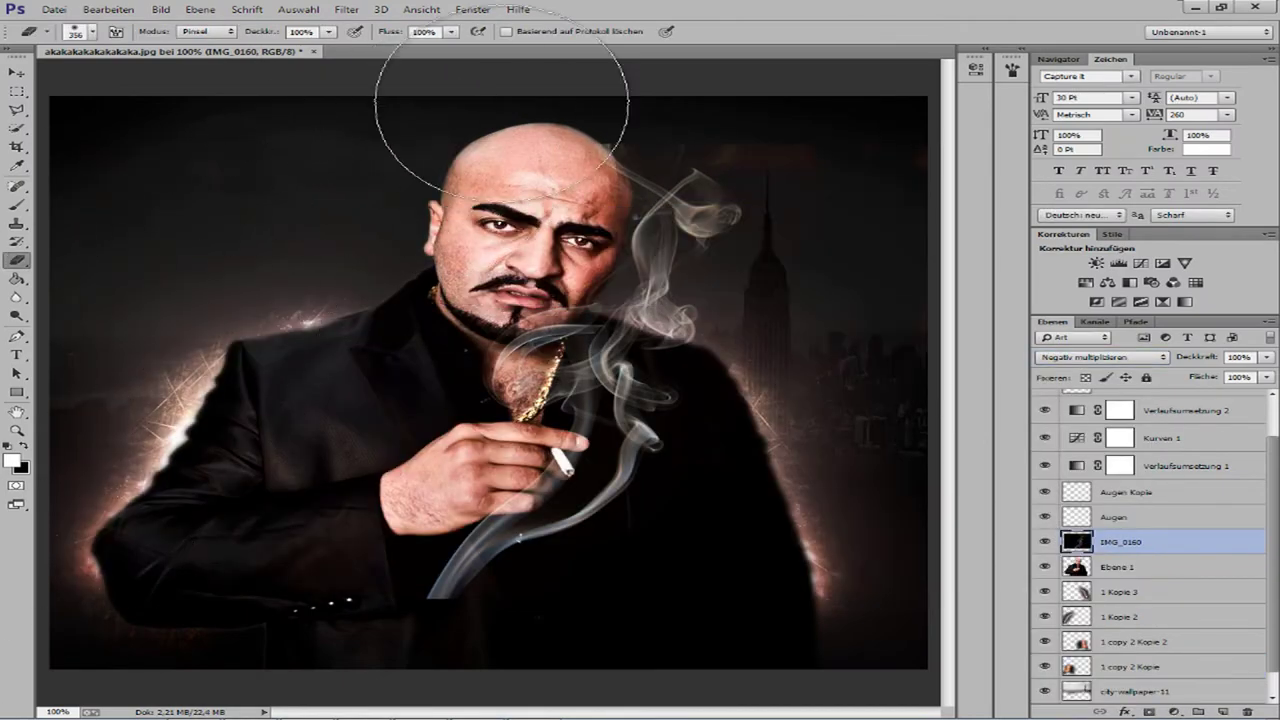
key("v")
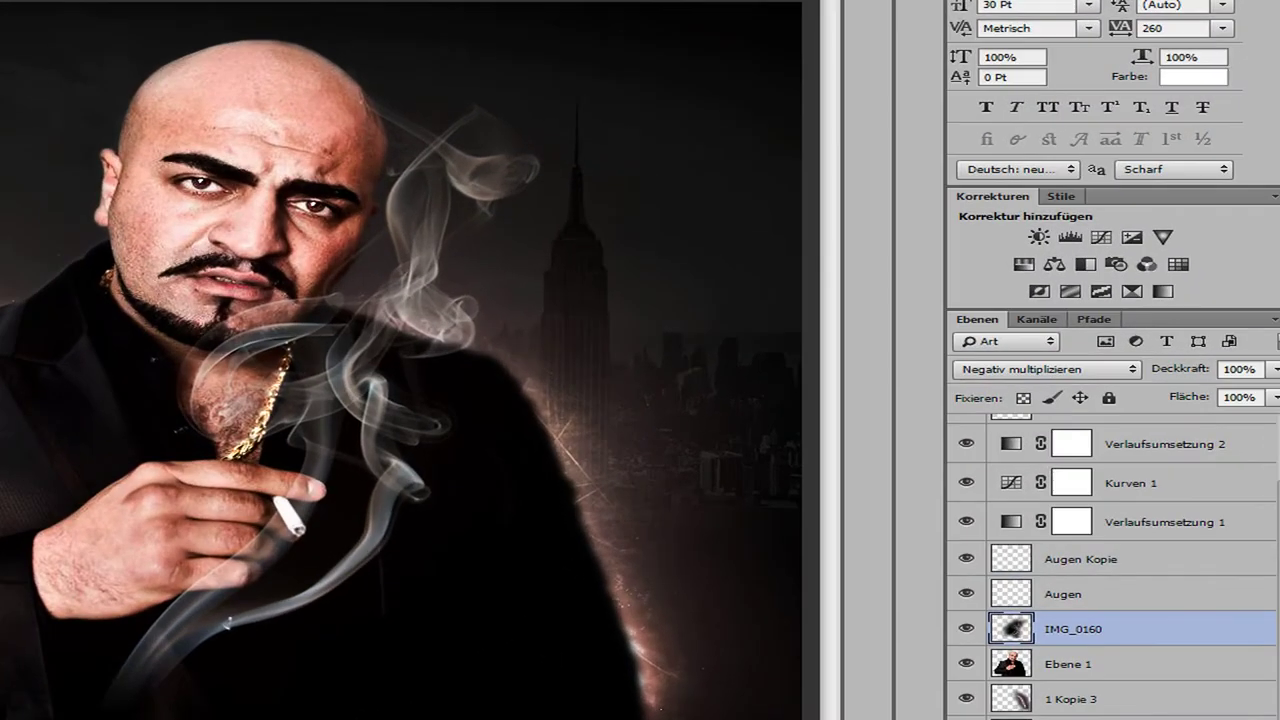
- Move and transform the smoke so that it rises from the tip of the cigarette
left_click_drag(441, 444, 579, 314)
key("ctrl+t")
left_click_drag(562, 192, 354, 301)
left_click_drag(833, 177, 782, 210)
left_click_drag(598, 162, 490, 218)
key("Return")
- Erase the surplus smoke around the hand and set the smoke layer to 27% opacity
left_click_drag(142, 538, 450, 402)
left_click_drag(1266, 357, 1178, 382)
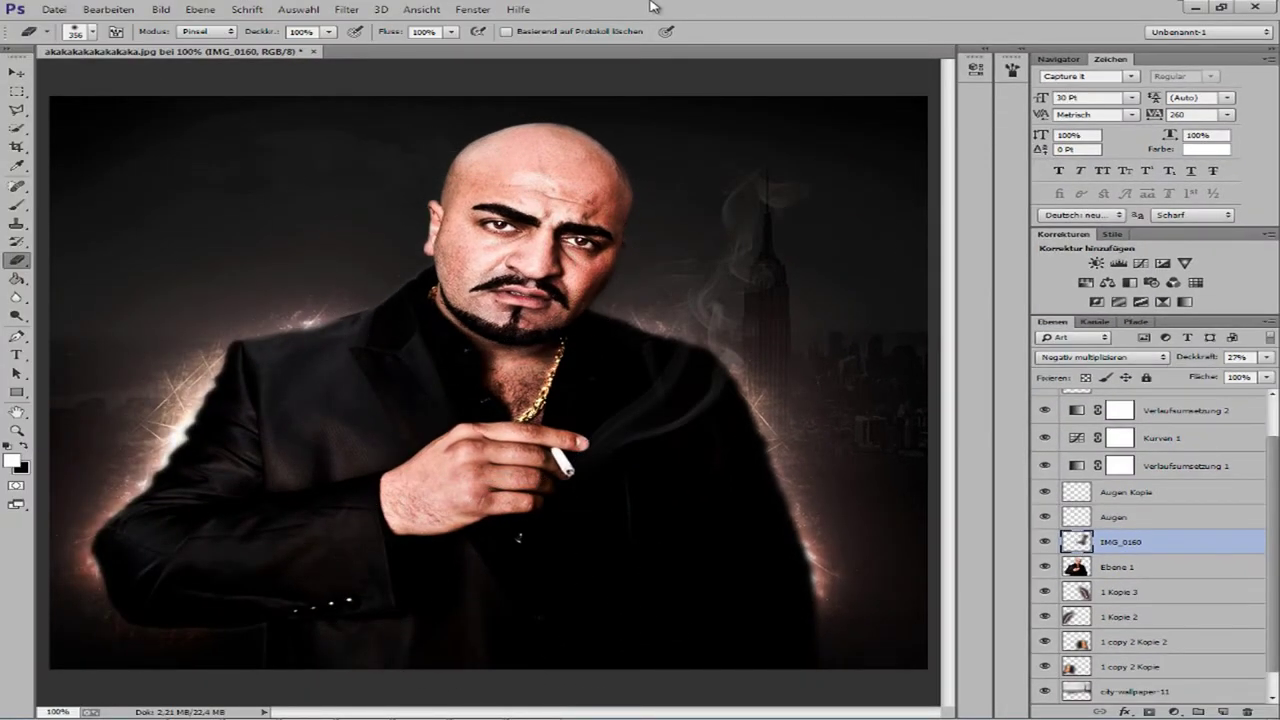
- Paint the cigarette's tip bright red with a 12 px brush on a new layer above Helligkeit/Kontrast 1
scroll(1133, 455, "up", 1)
left_click(1222, 712)
left_click(12, 461)
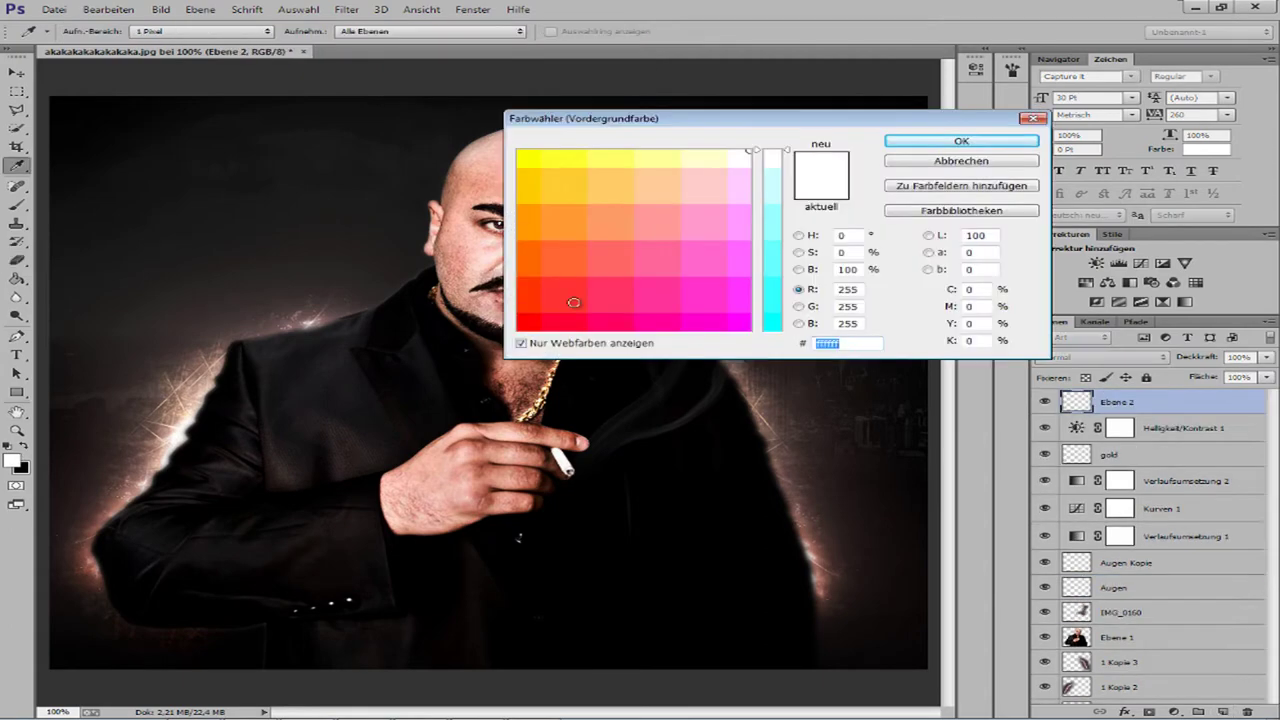
left_click(528, 320)
left_click(966, 140)
left_click(17, 204)
left_click(92, 32)
left_click(569, 472)
- Blend the red cigarette tip layer with Ineinanderkopieren and reduce its opacity slightly
left_click(1080, 357)
left_click(1084, 497)
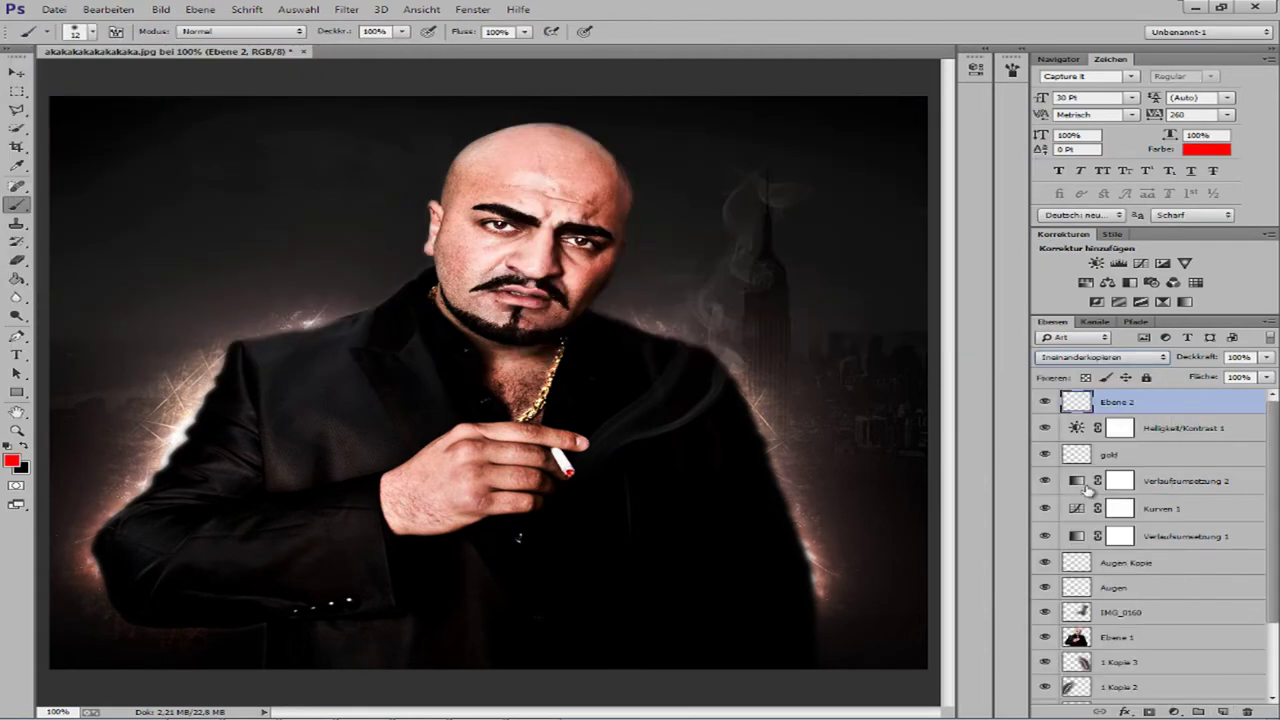
left_click_drag(1266, 357, 1249, 376)
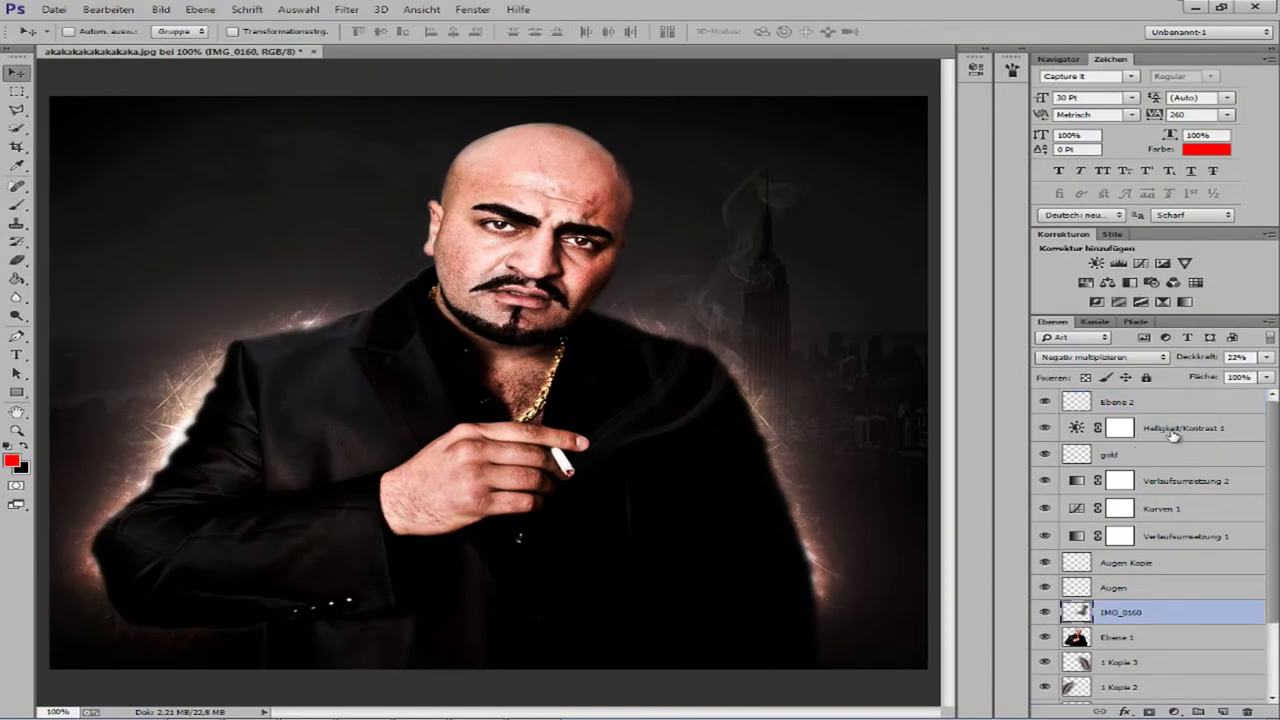
- Try a violet-to-orange Verlaufsumsetzung adjustment layer above Ebene 2 blended with Ineinanderkopieren, and delete it
left_click(1150, 403)
left_click(1174, 712)
left_click(1163, 685)
left_click(850, 107)
left_click(896, 168)
left_click(1114, 149)
left_click(918, 59)
left_click(1110, 357)
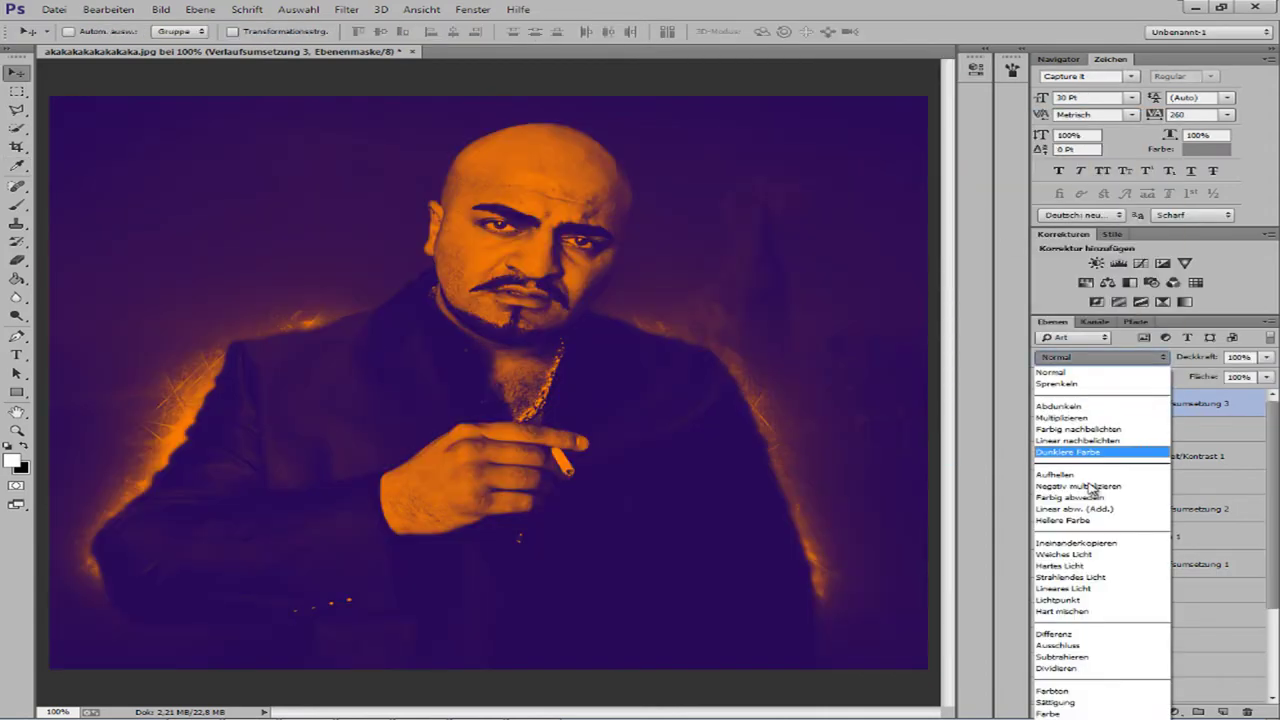
left_click(1075, 542)
left_click_drag(1266, 357, 1190, 376)
key("Delete")
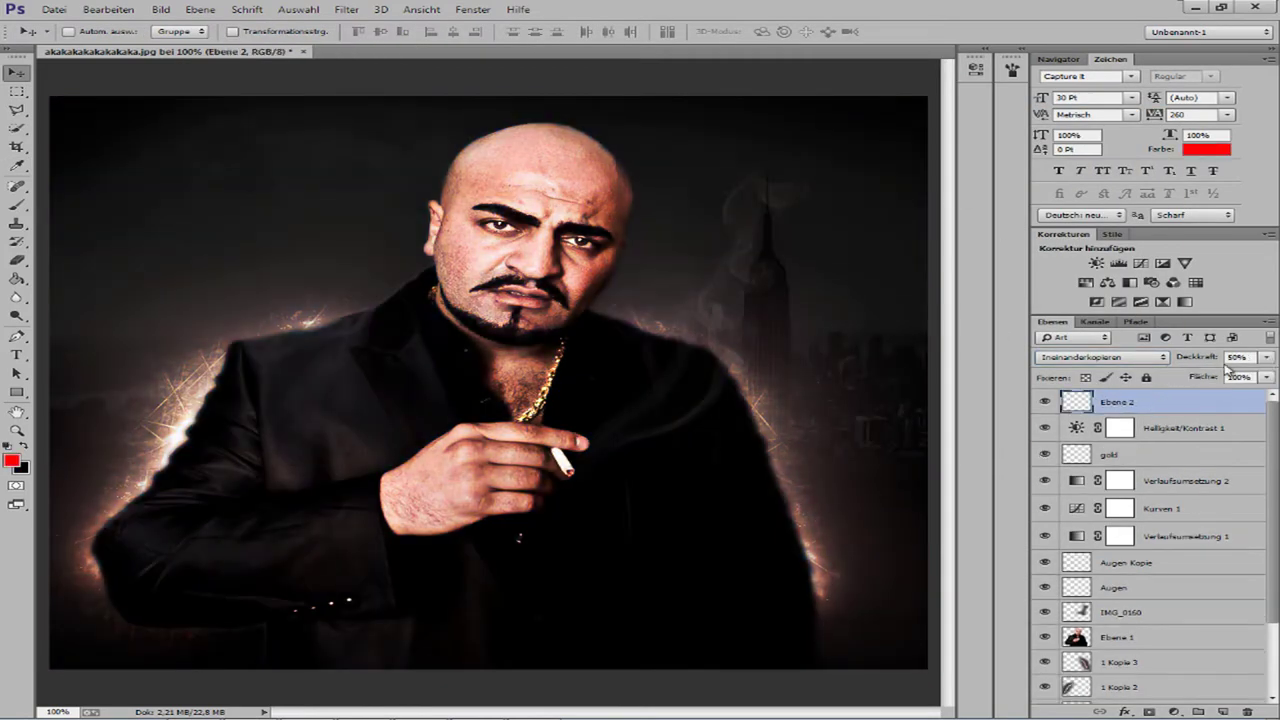
- Add a Verlaufsumsetzung adjustment layer with the violet-to-orange gradient above Ebene 2
left_click(1174, 712)
left_click(1170, 681)
left_click(890, 105)
left_click(897, 166)
left_click(1115, 148)
- Set the violet-to-orange Verlaufsumsetzung layer to Ineinanderkopieren with 8% opacity
left_click(1100, 357)
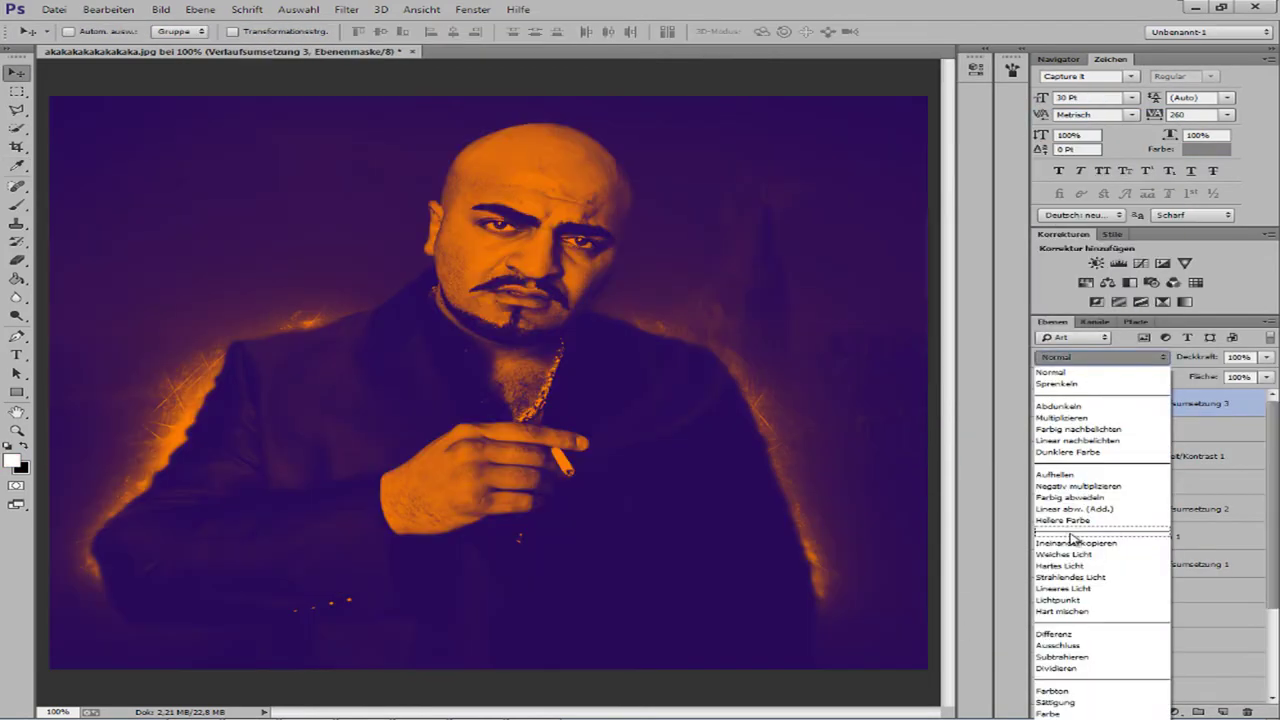
left_click(1072, 537)
left_click_drag(1266, 357, 1181, 377)
- Select the whole layer stack and flatten it into a single Hintergrund layer
scroll(1055, 600, "down", 5)
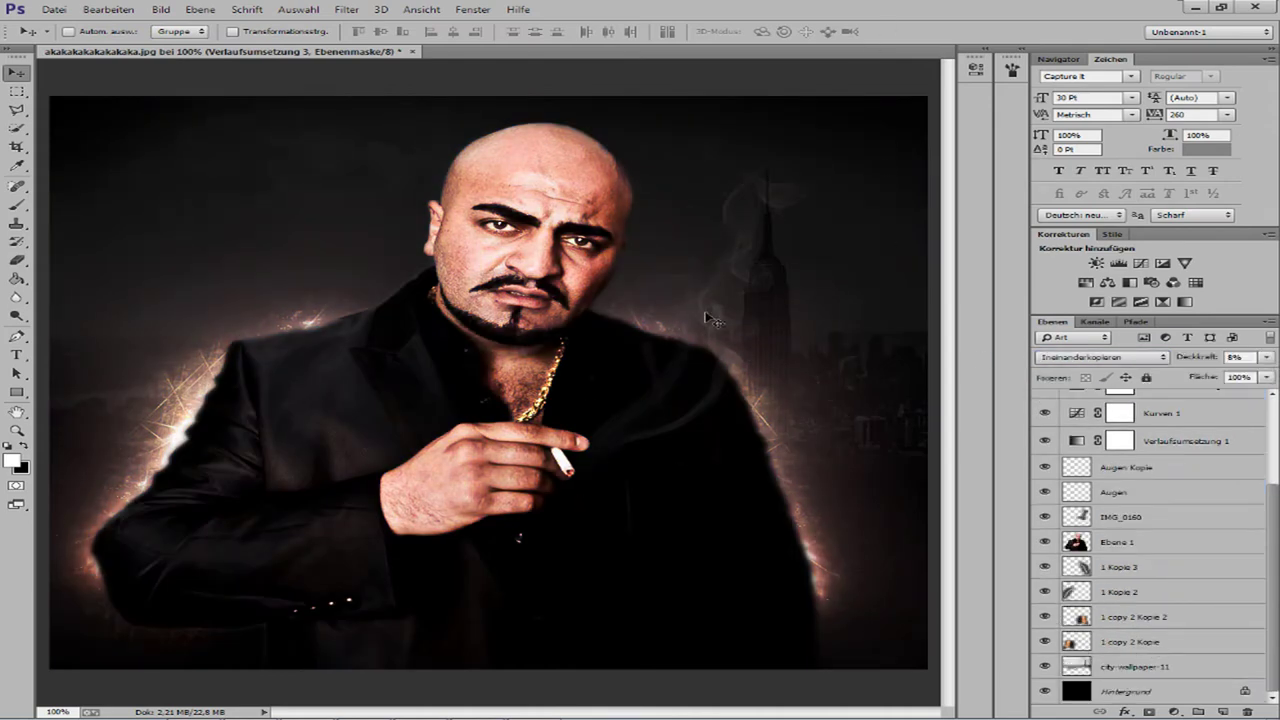
left_click(1130, 470, "shift")
scroll(1148, 440, "up", 5)
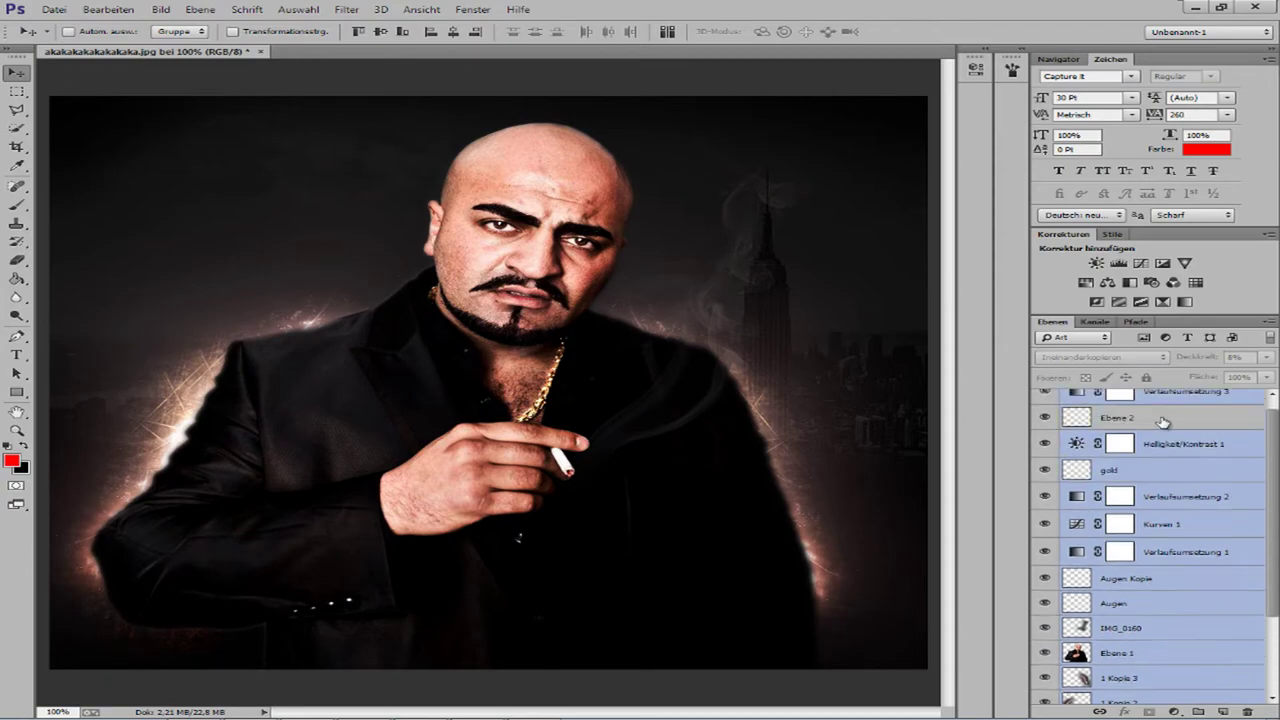
left_click(1163, 408, "shift")
right_click(1168, 412)
left_click(957, 496)
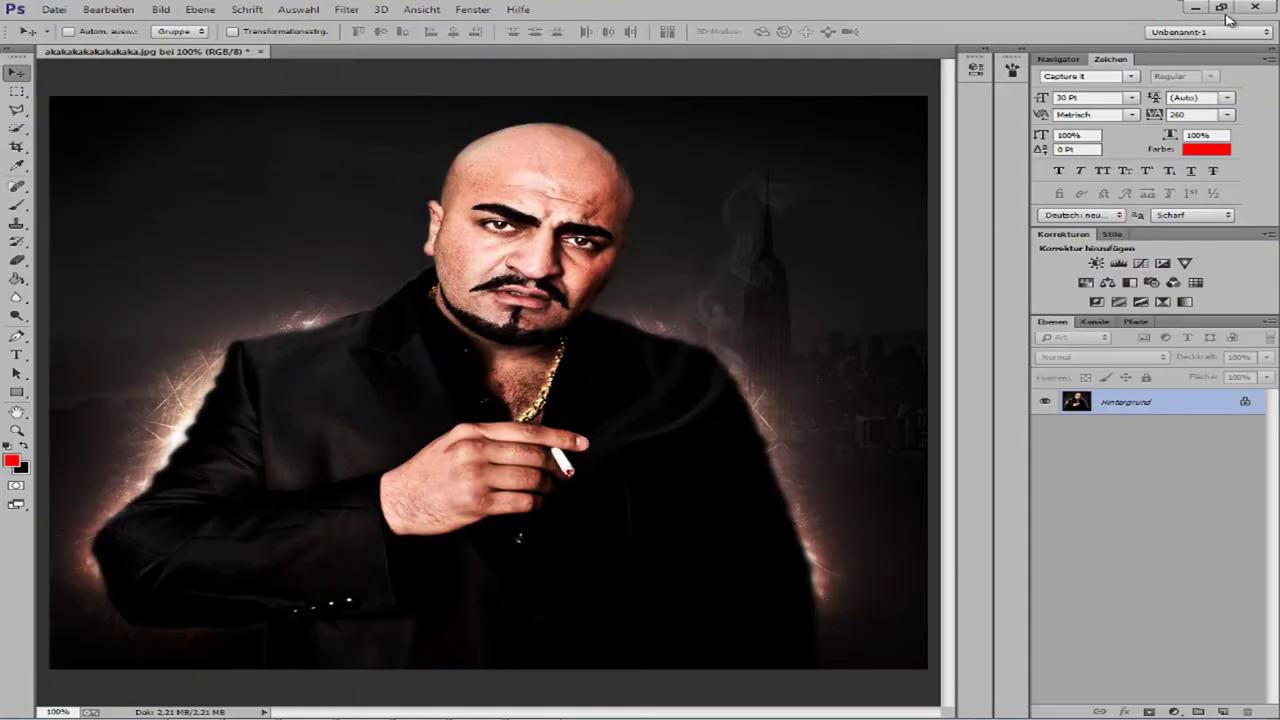
- Add a Gradationskurven adjustment layer above the flattened Hintergrund and adjust its curve
left_click(1174, 711)
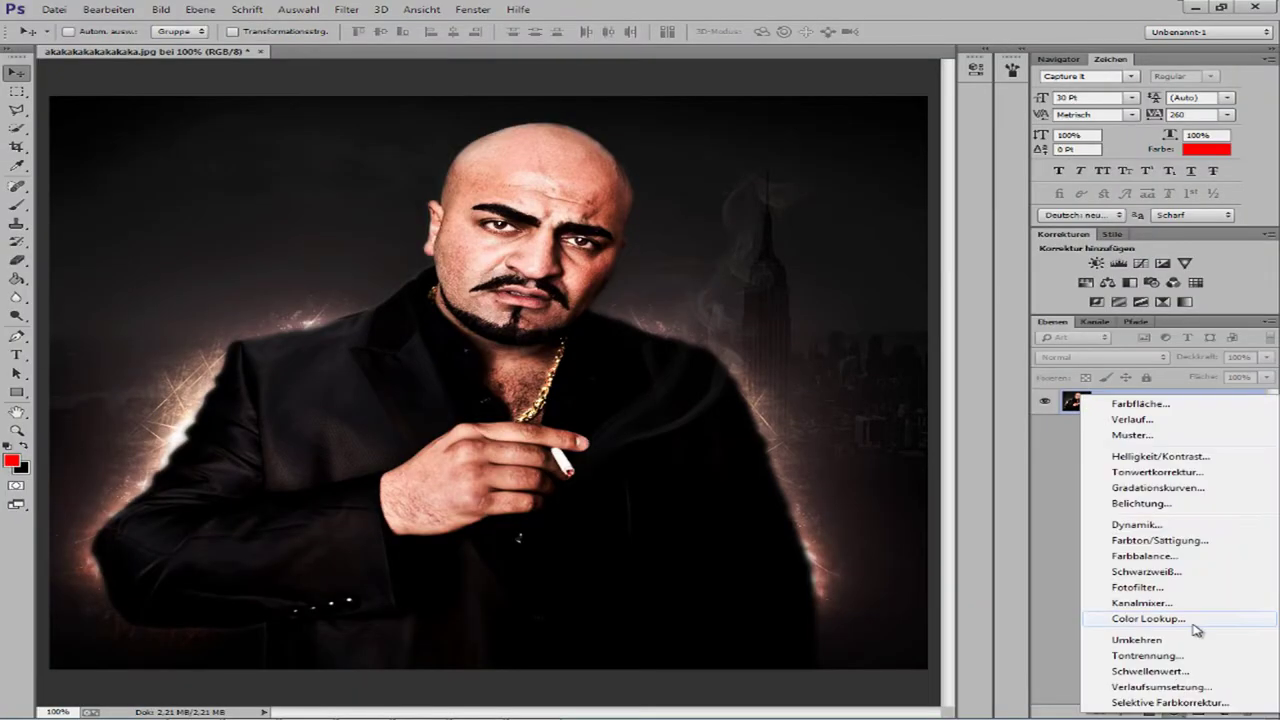
left_click(1170, 448)
left_click(918, 163)
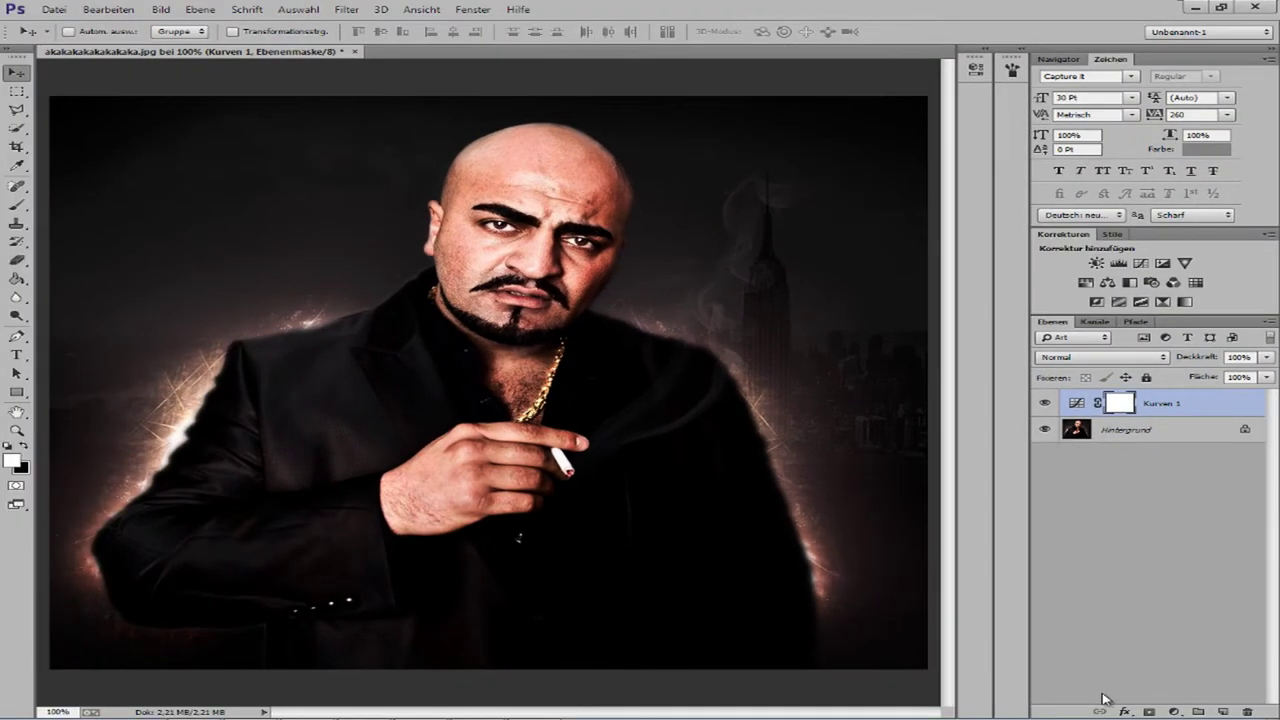
- Add a Schwarzweiß adjustment layer above Kurven 1 with Rottöne 19, Gelbtöne -47, Grüntöne -14, Cyantöne 13 and Blautöne 0
key("ctrl+minus")
left_click(1174, 711)
left_click(1170, 557)
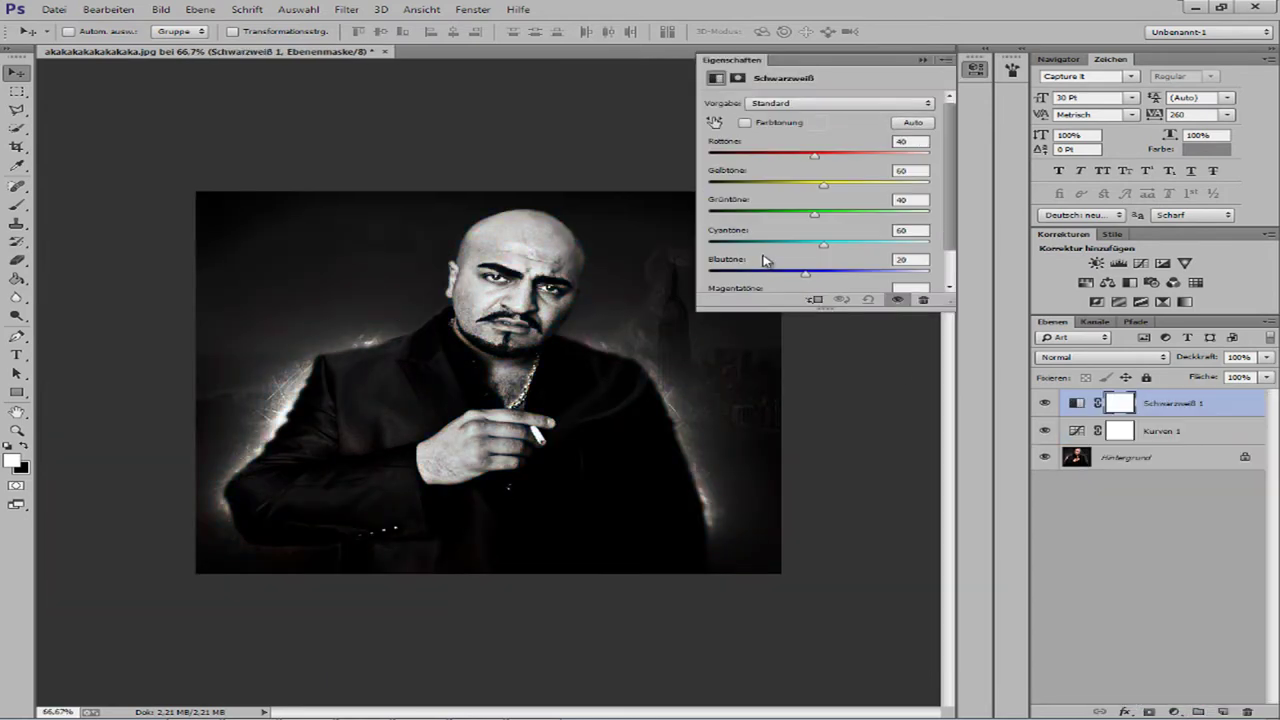
key("ctrl+plus")
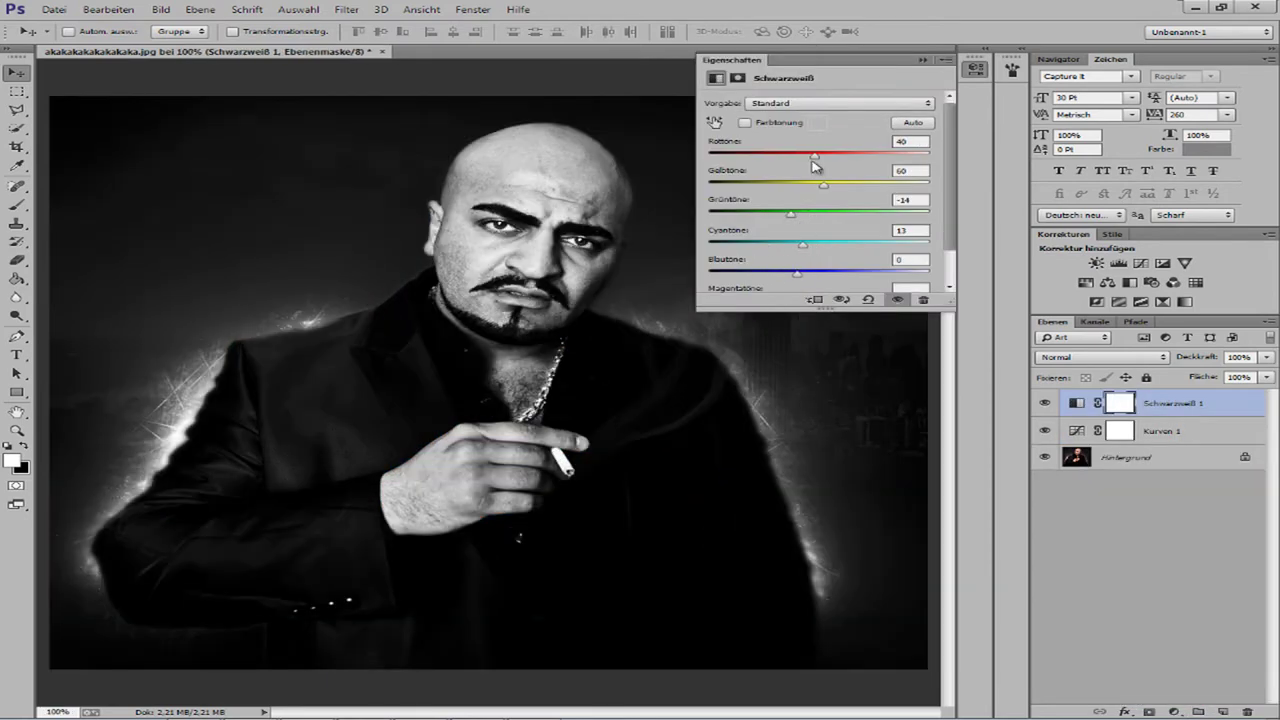
left_click_drag(813, 158, 777, 183)
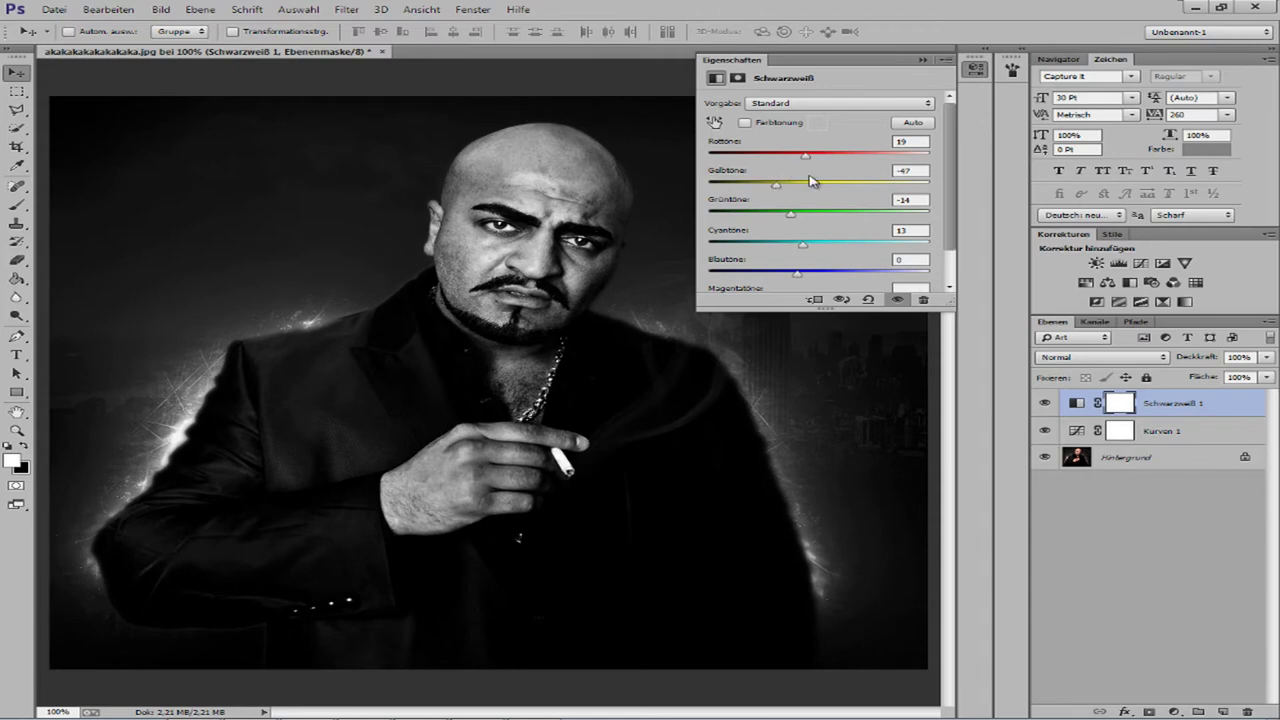
- Add the text "Xatar" in red LeviBrush above the adjustment layers and set its size to 150 pt
left_click(897, 108)
key("ctrl+minus")
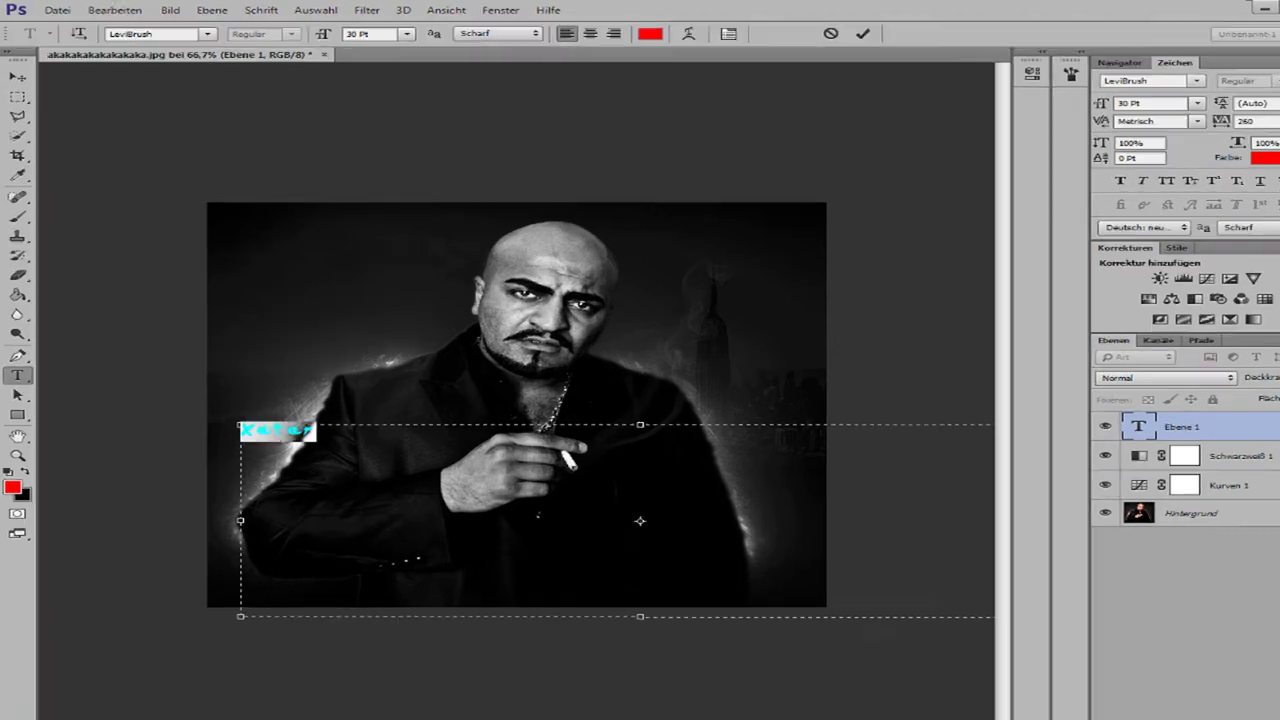
left_click(383, 32)
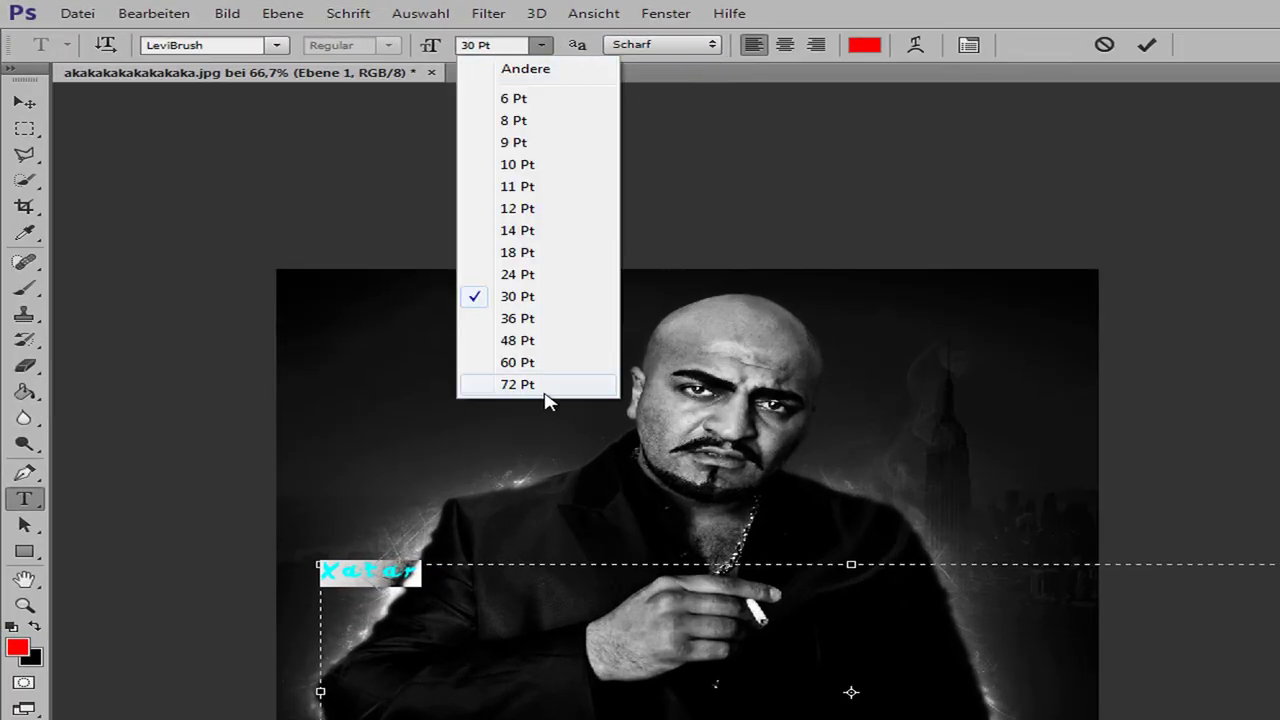
type("100")
key("Return")
key("BackSpace")
key("BackSpace")
type("50")
left_click(24, 102)
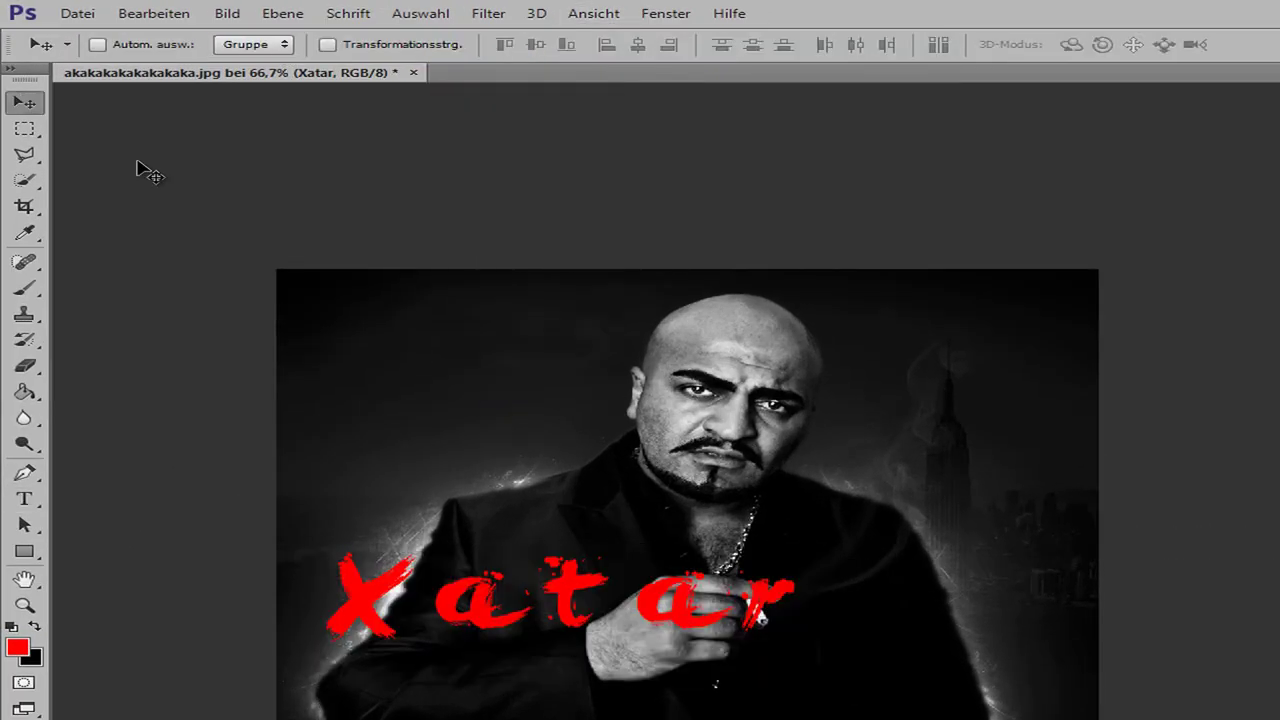
- Move the Xatar text to the lower right of the image and set its tracking to 0
key("ctrl+plus")
left_click_drag(262, 430, 580, 571)
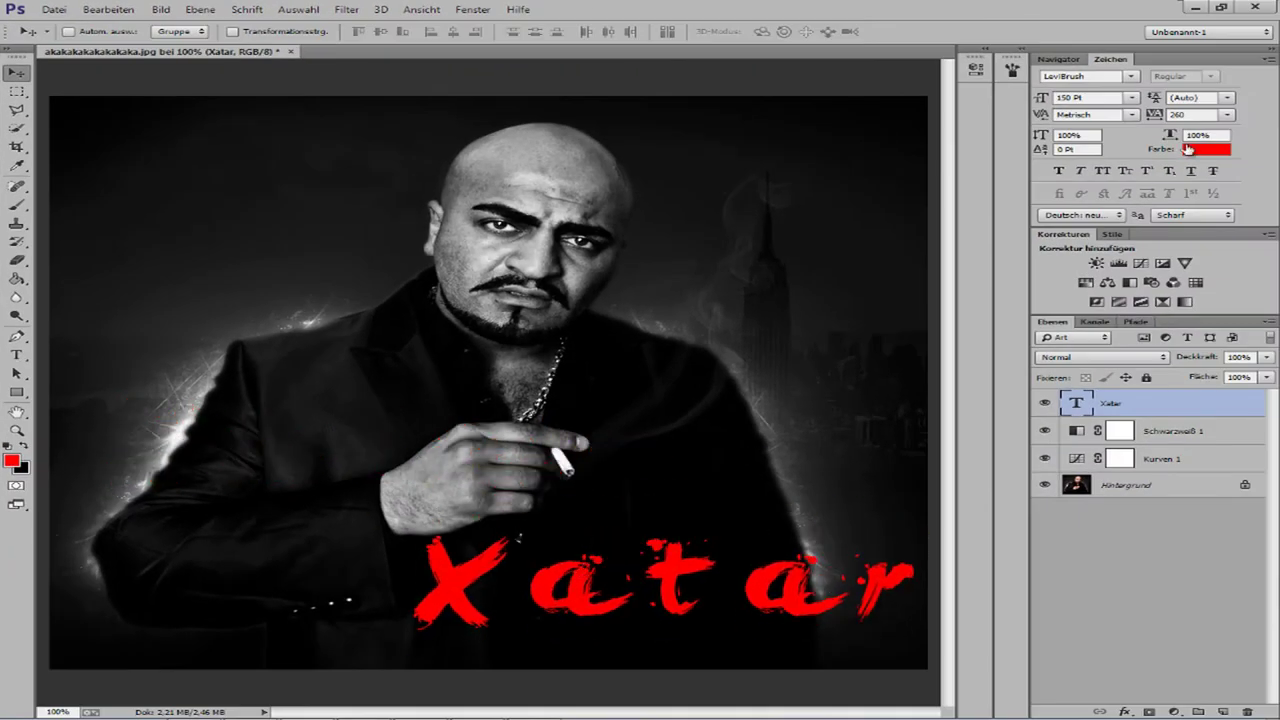
double_click(1077, 403)
left_click_drag(1190, 115, 1098, 115)
type("0")
key("Return")
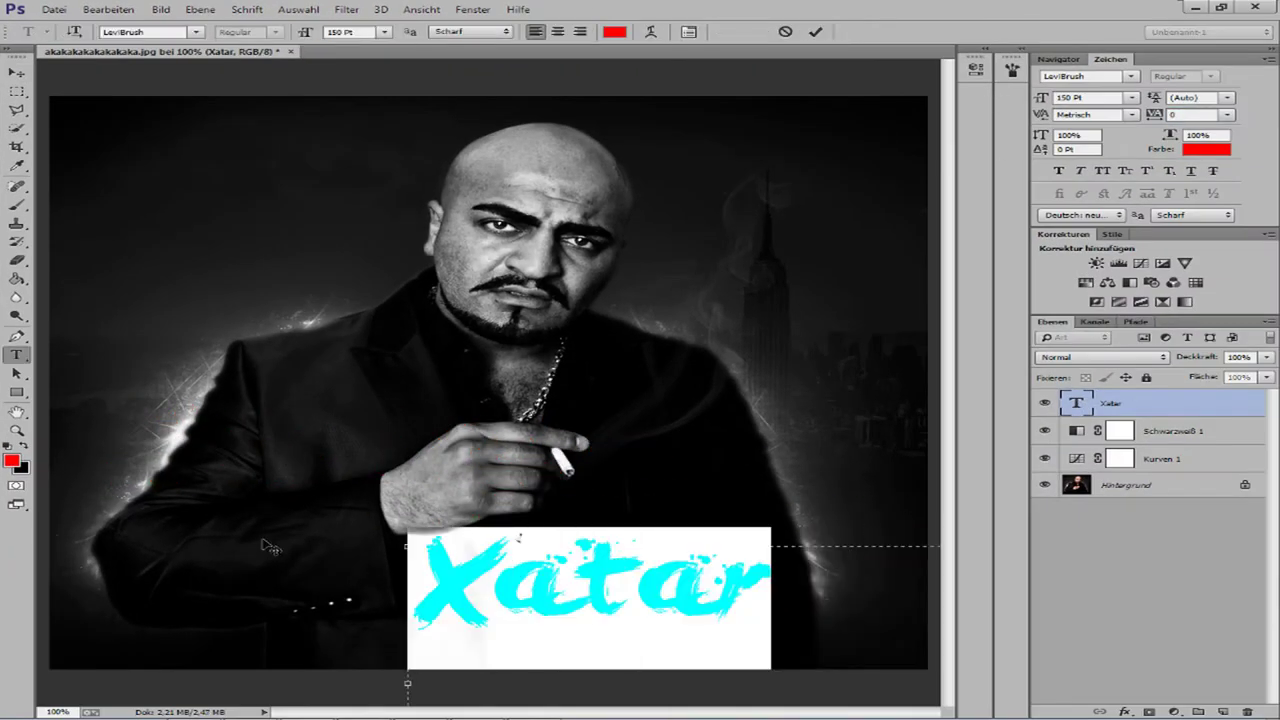
- Set the Xatar text's size to 200 pt and move the text slightly upward
left_click(384, 32)
left_click(384, 32)
left_click_drag(358, 33, 291, 37)
type("200")
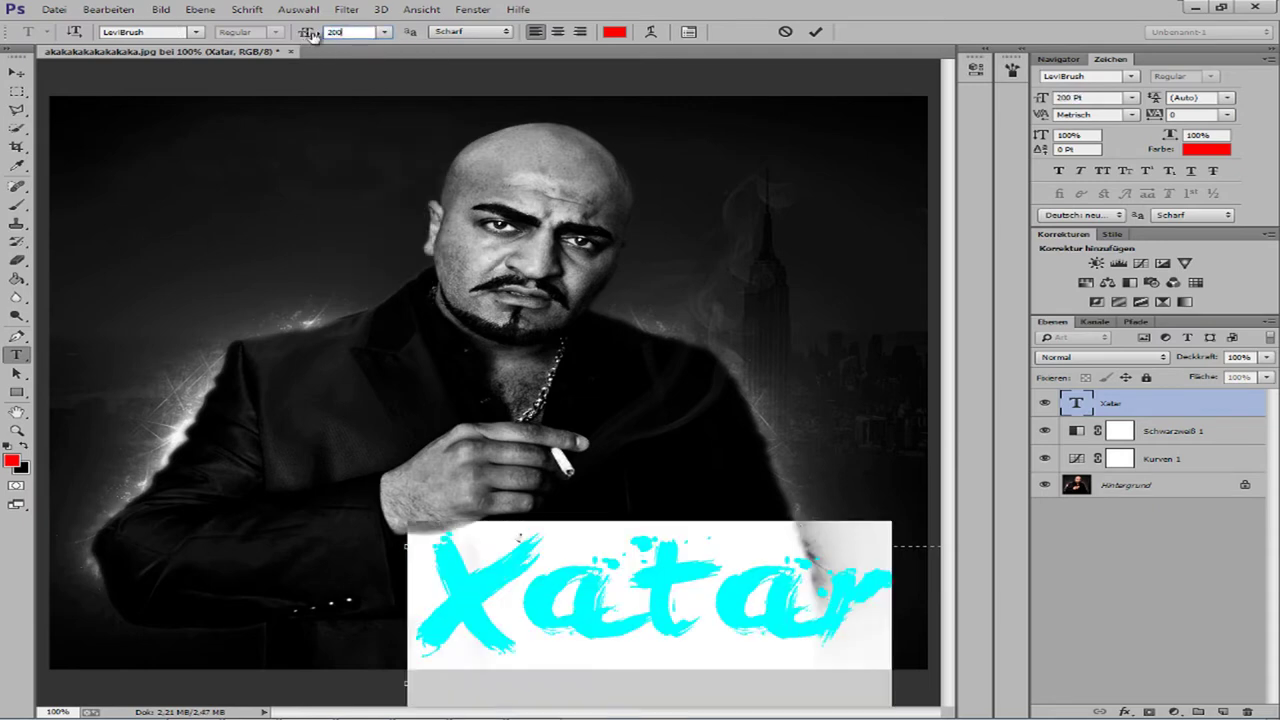
left_click(868, 592)
left_click(16, 73)
left_click_drag(570, 498, 556, 471)
- Try several preset layer styles on the Xatar text, including a white-grey gradient and a bevelled red one
left_click(1112, 235)
left_click(1254, 437)
mouse_move(591, 579)
left_mouse_down()
mouse_move(643, 591)
mouse_move(431, 207)
mouse_move(610, 506)
left_mouse_up()
left_click(1192, 435)
scroll(1090, 385, "down", 1)
left_click(1134, 417)
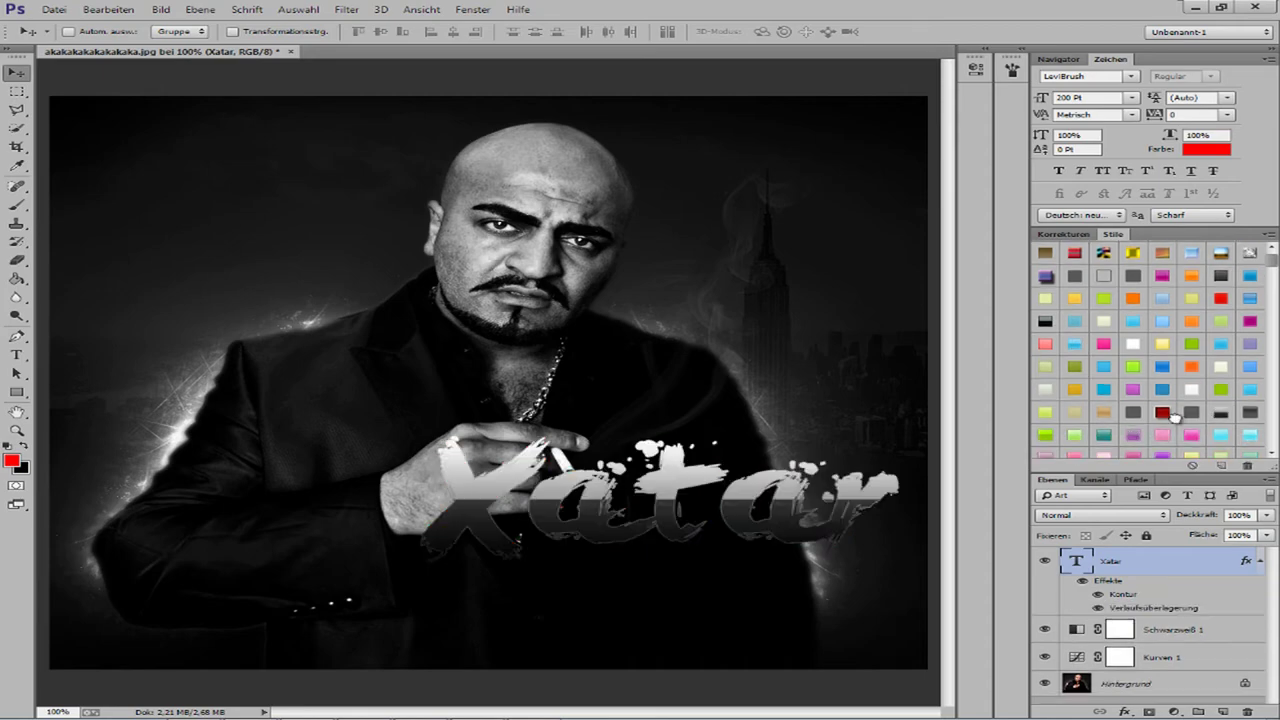
left_click(1165, 416)
scroll(1150, 412, "down", 8)
scroll(1172, 330, "down", 3)
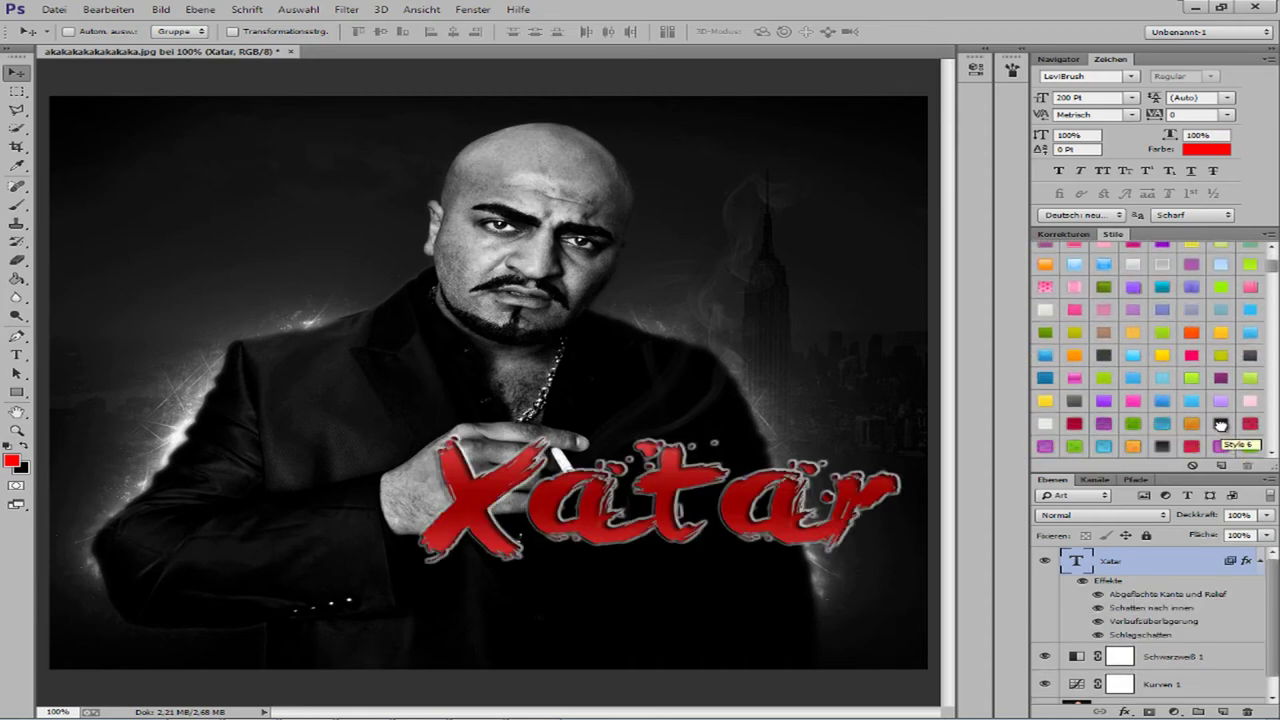
- Apply the dark grey gradient preset style with Kontur, inner effects and Schlagschatten to the Xatar text
left_click(1221, 425)
left_click(1165, 447)
scroll(1150, 410, "down", 2)
left_click(1078, 355)
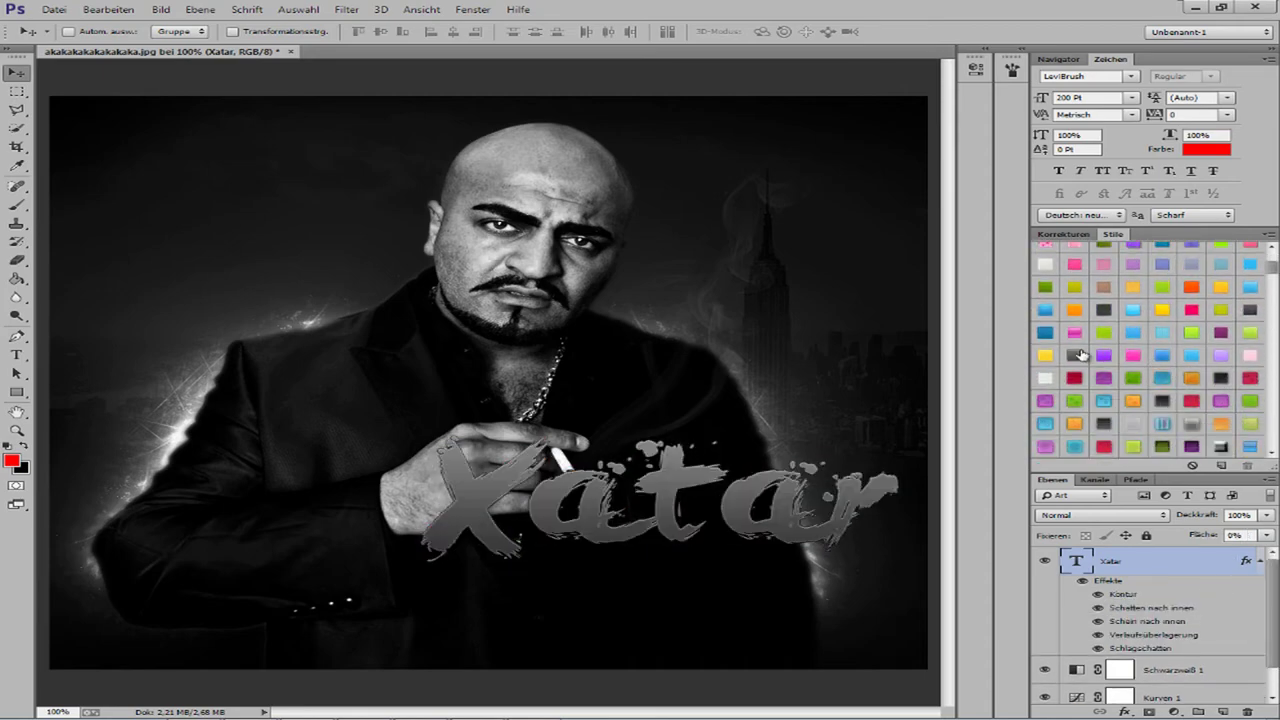
- Move the Xatar text to the lower right corner and rotate it about -9.8° so it slants upward
key("ctrl+t")
mouse_move(631, 479)
left_mouse_down()
mouse_move(635, 559)
mouse_move(617, 499)
left_mouse_up()
left_click_drag(849, 606, 890, 628)
left_click_drag(685, 452, 677, 453)
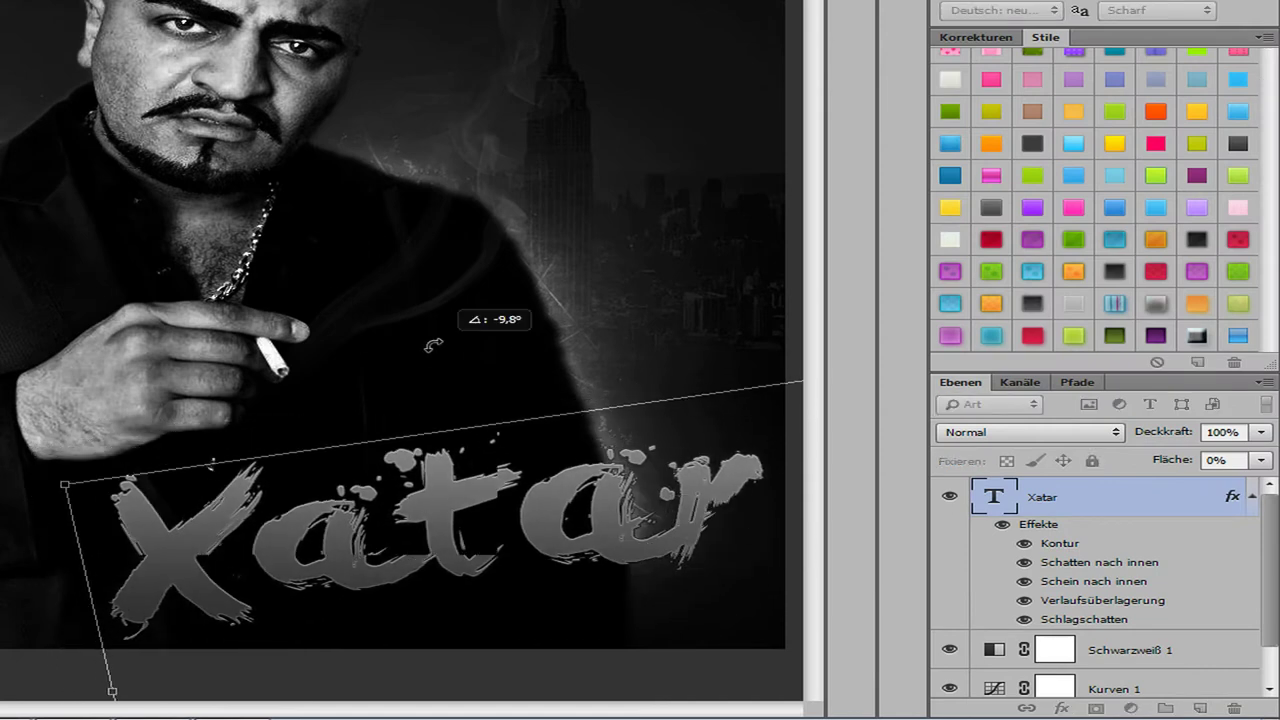
left_click_drag(770, 600, 783, 581)
key("Return")
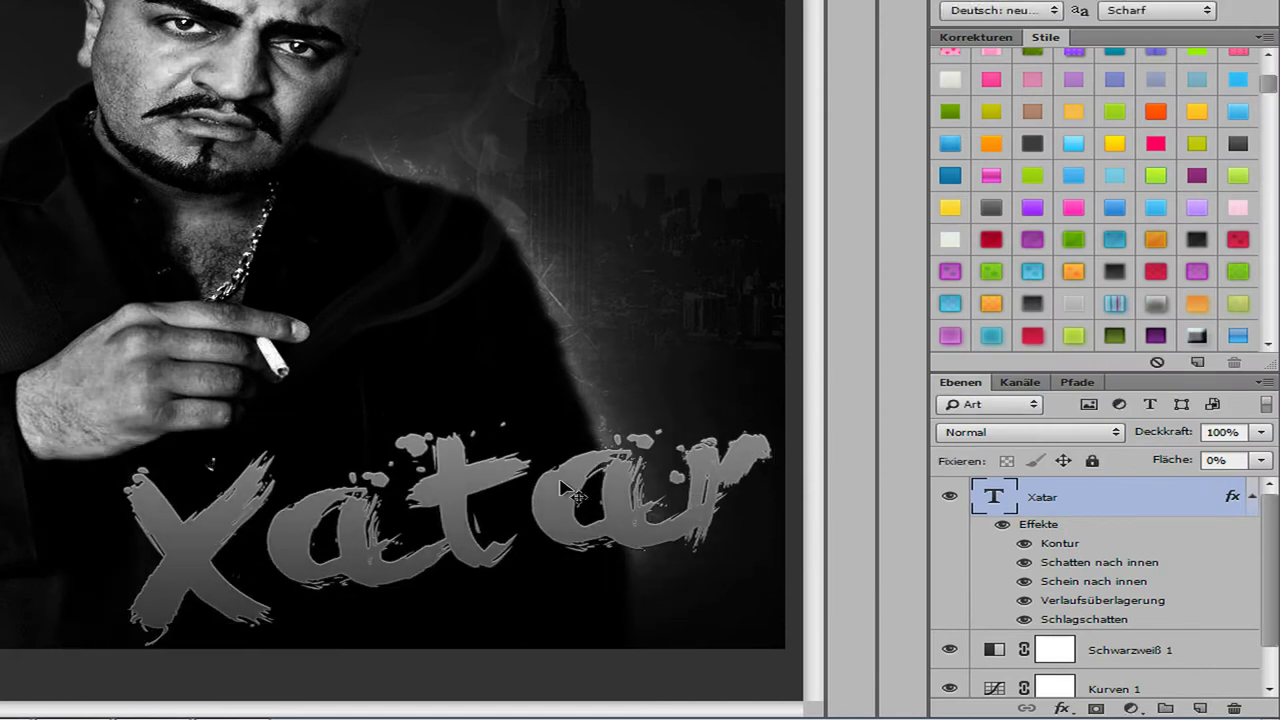
- Set the Xatar text's size to 180 pt and reposition it below the cigarette hand, clear of the right edge
mouse_move(560, 481)
left_mouse_down()
mouse_move(494, 459)
mouse_move(600, 495)
mouse_move(550, 481)
left_mouse_up()
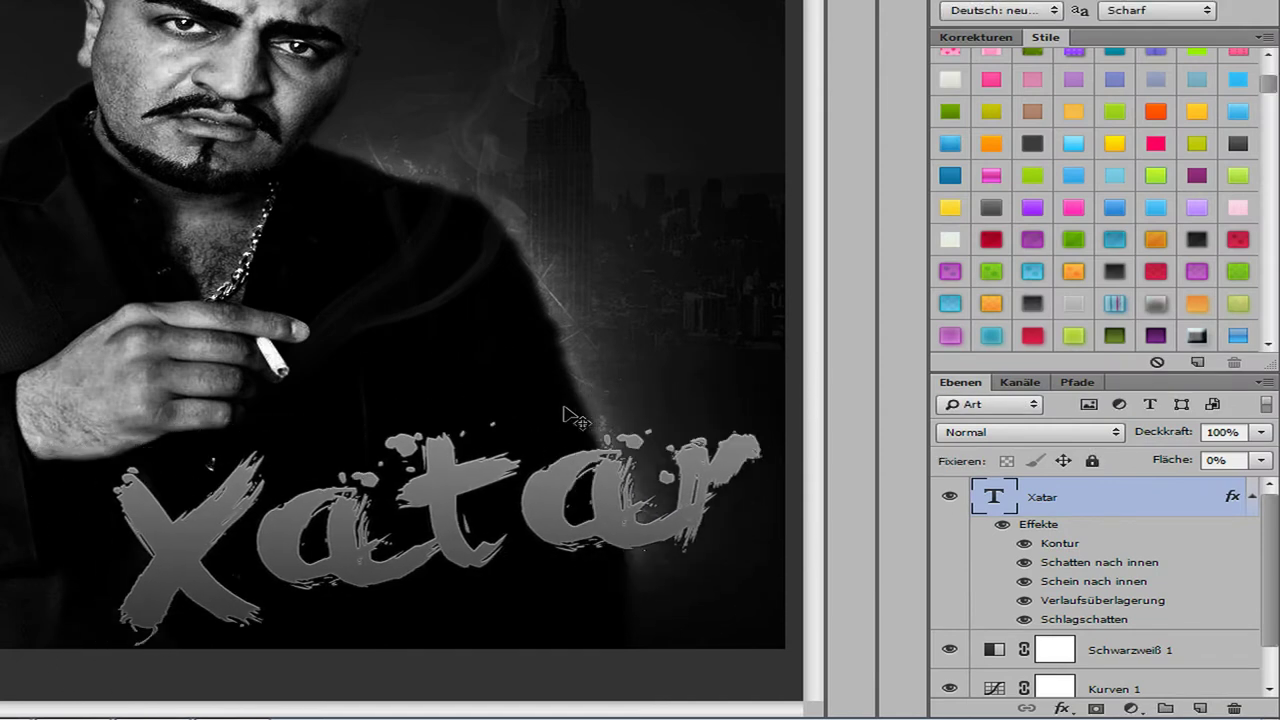
mouse_move(575, 418)
left_mouse_down()
mouse_move(600, 440)
mouse_move(585, 403)
left_mouse_up()
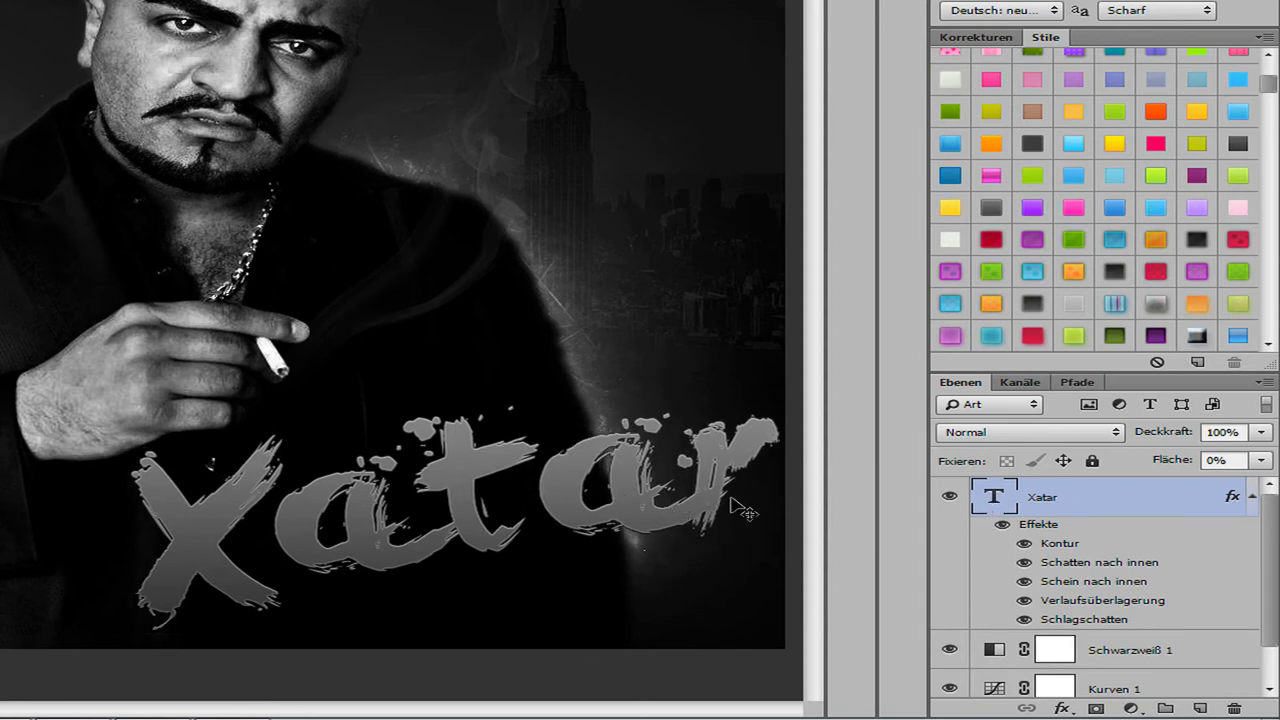
left_click_drag(590, 458, 596, 464)
double_click(994, 497)
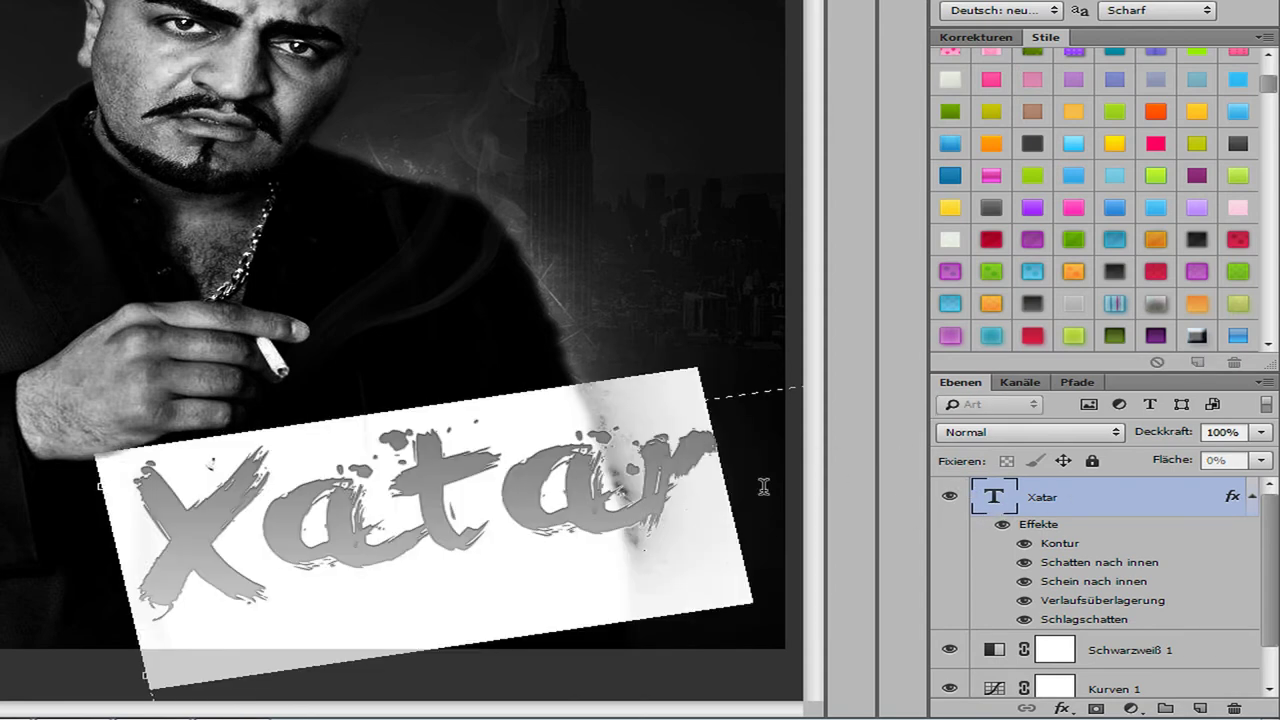
key("Escape")
left_click_drag(489, 335, 497, 331)
key("ctrl+minus")
left_click_drag(487, 548, 475, 540)
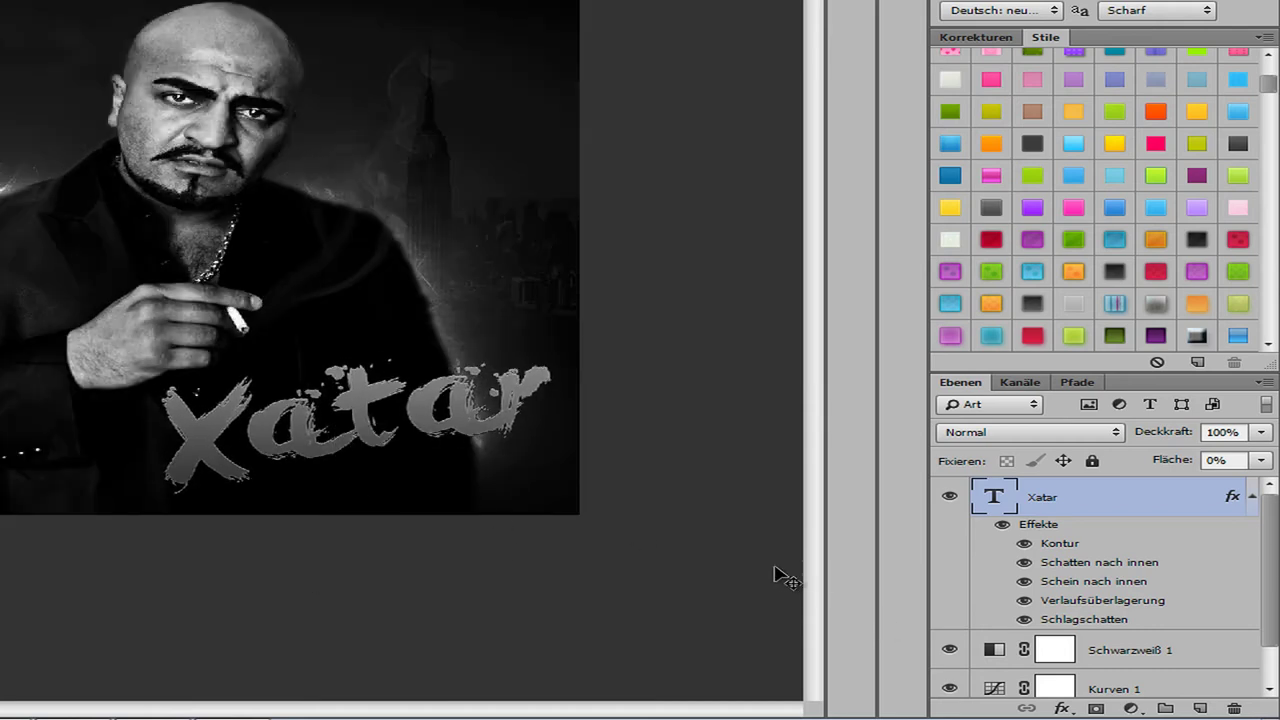
- Paint the cigarette tip red on a new layer and set that layer to Ineinanderkopieren with 30% opacity
left_click(1205, 710)
key("ctrl+plus")
key("b")
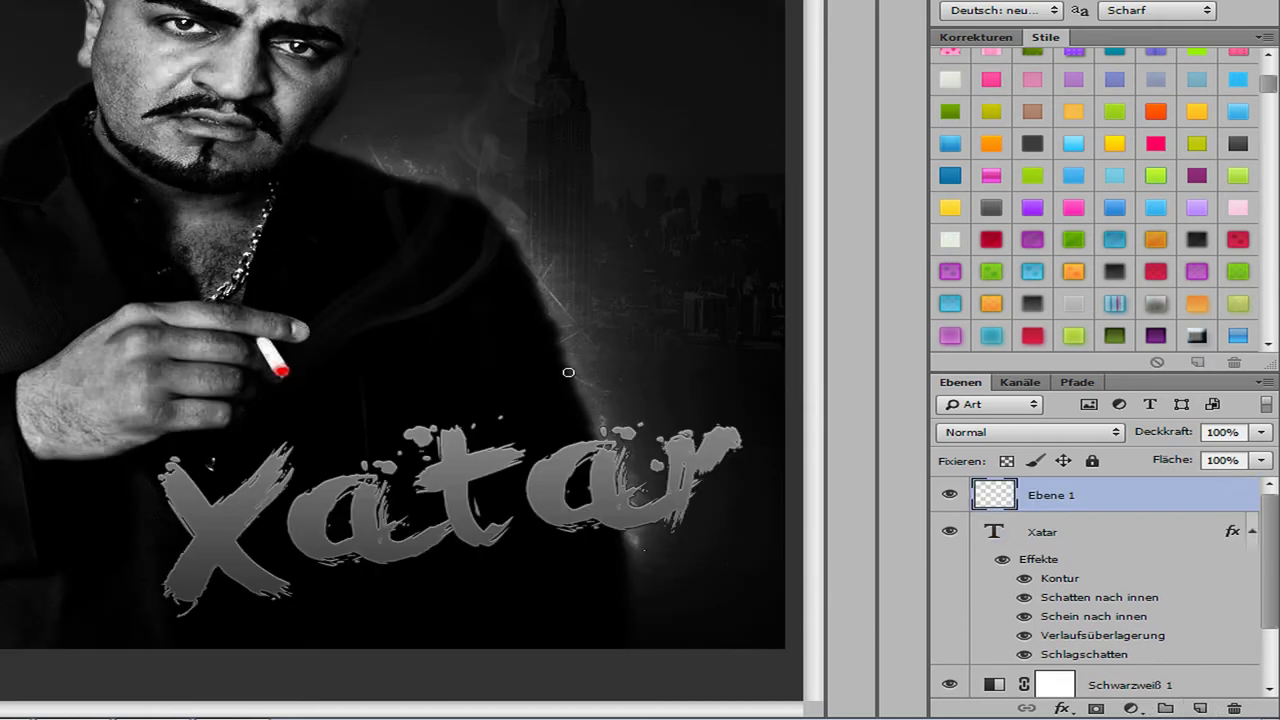
left_click(1030, 432)
left_click(1105, 172)
left_click_drag(1181, 455, 1168, 456)
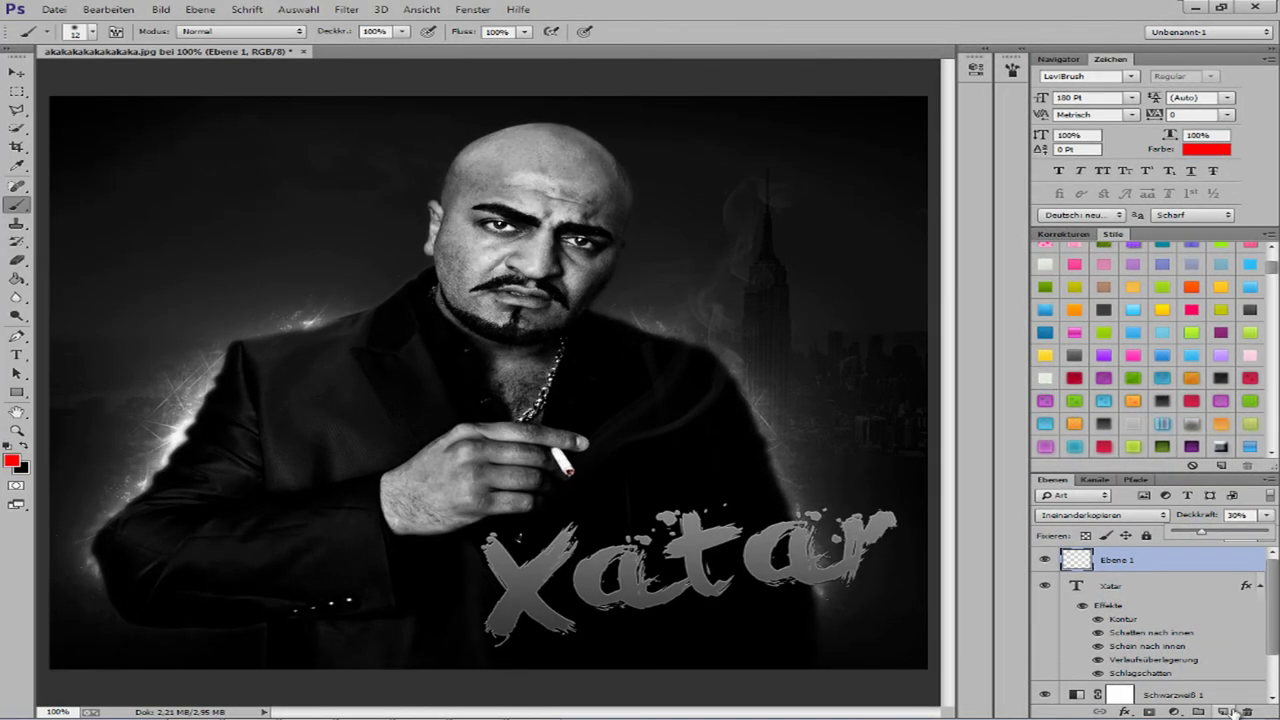
- On a new layer, shade the lower part of the Xatar text with a soft black 91 px brush at 42% layer opacity
left_click(1232, 710)
key("x")
right_click(120, 80)
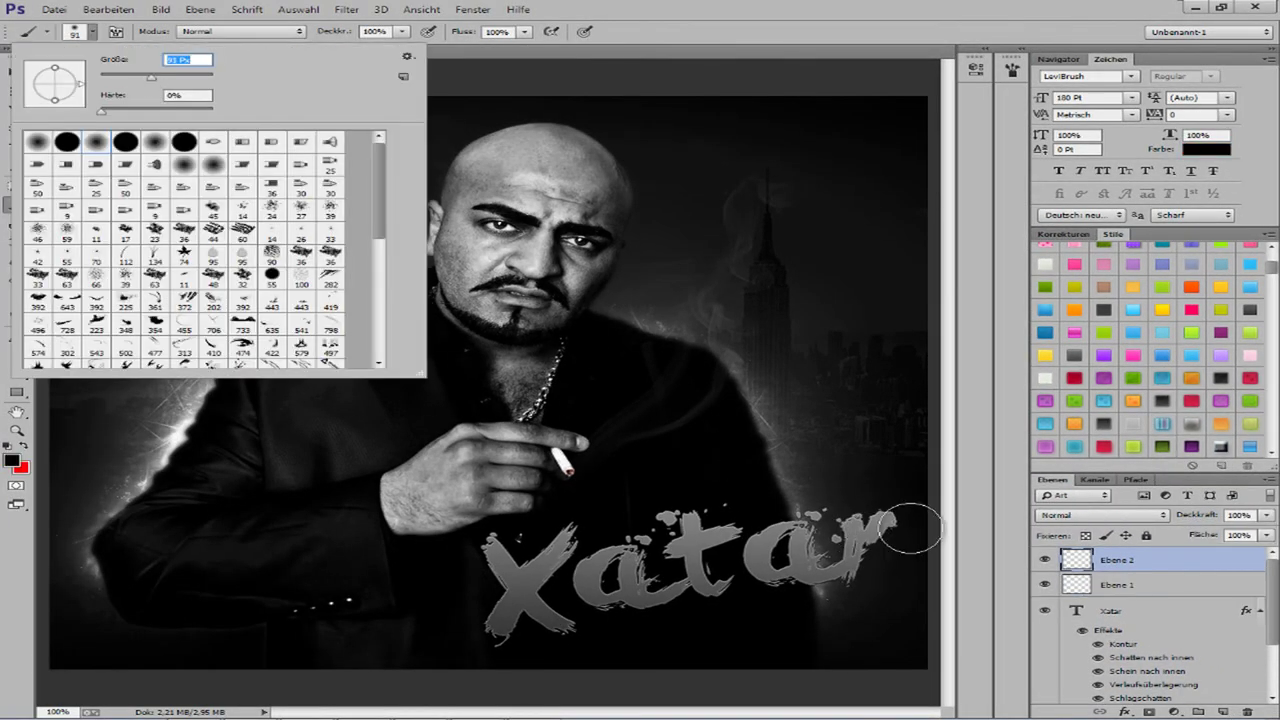
mouse_move(892, 527)
left_mouse_down()
mouse_move(674, 553)
mouse_move(546, 614)
mouse_move(829, 590)
left_mouse_up()
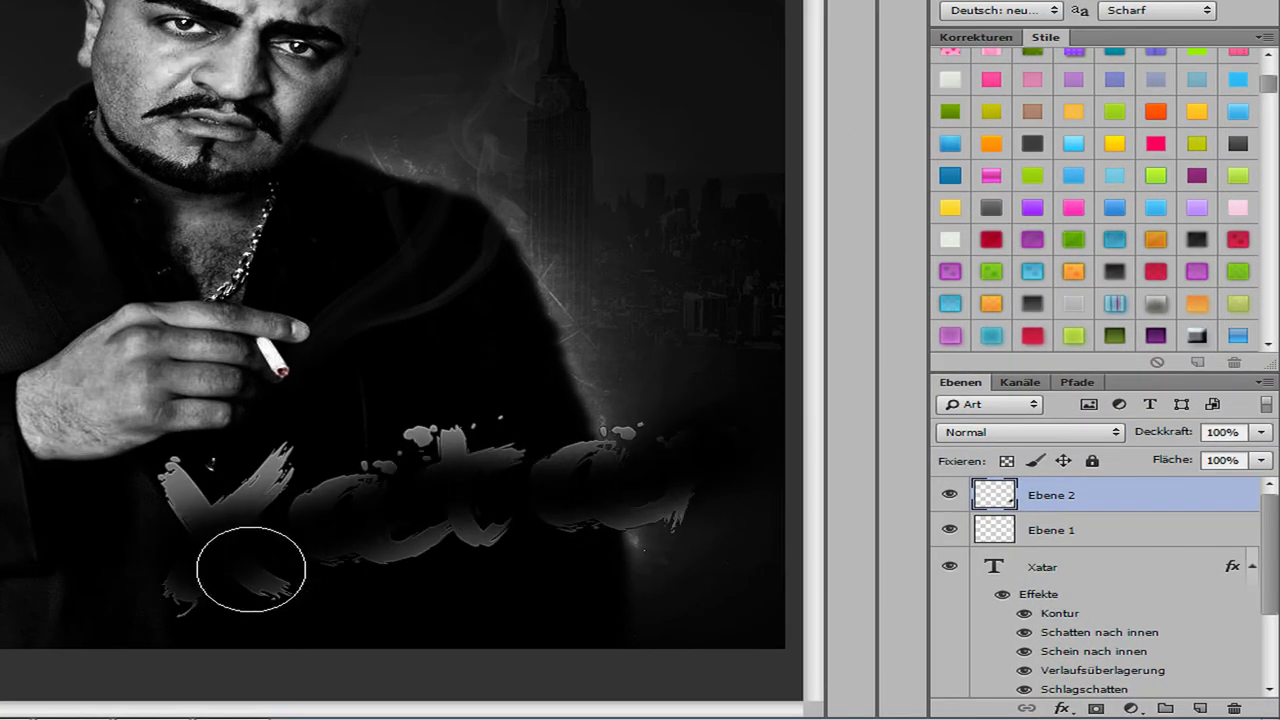
mouse_move(1258, 431)
left_mouse_down()
mouse_move(1143, 458)
mouse_move(1191, 458)
left_mouse_up()
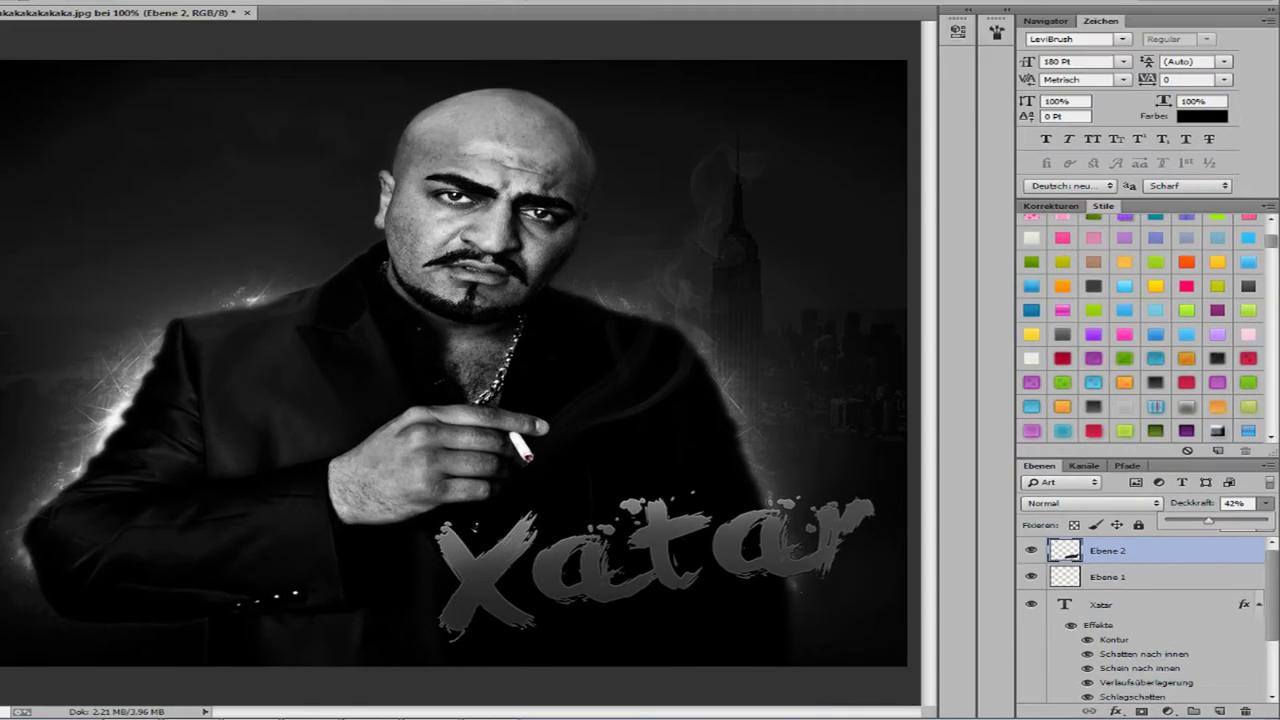
- Add a text box across the top of the image with the word "alles" in white Arial
left_click(17, 355)
left_click_drag(50, 106, 927, 265)
type("alles")
key("ctrl+a")
left_click(614, 32)
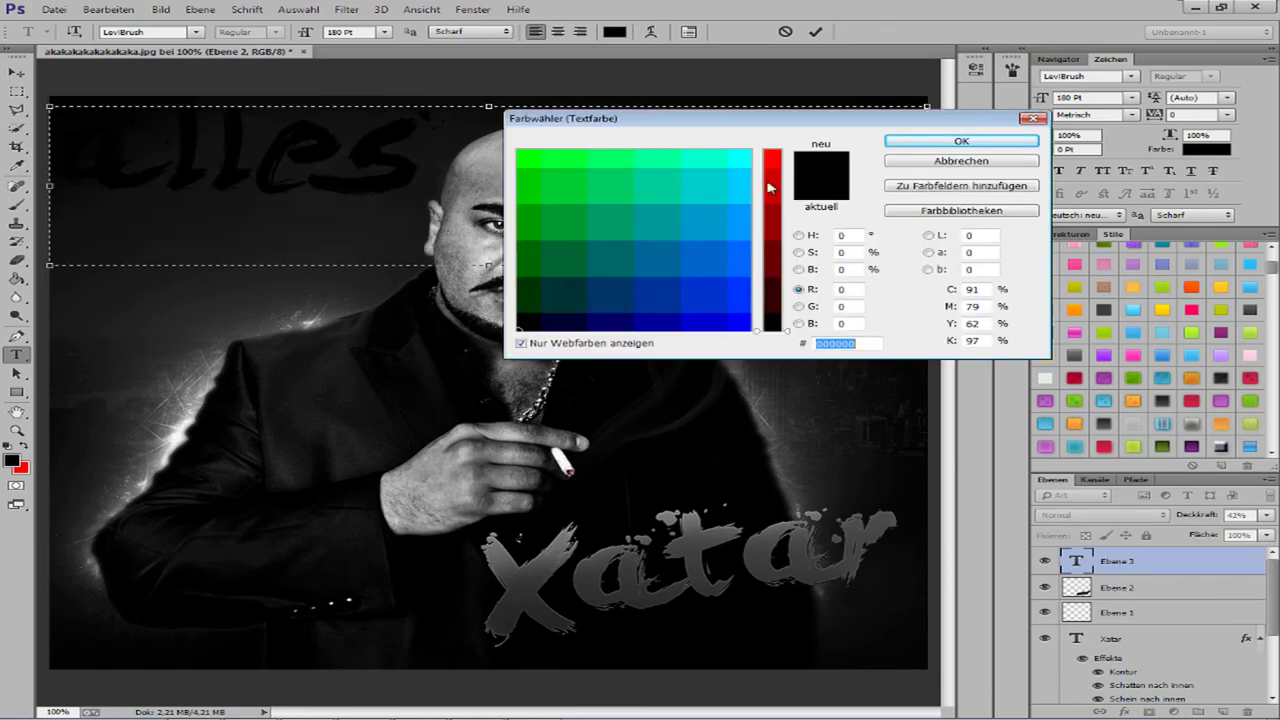
left_click_drag(770, 188, 770, 149)
left_click(757, 152)
left_click(966, 140)
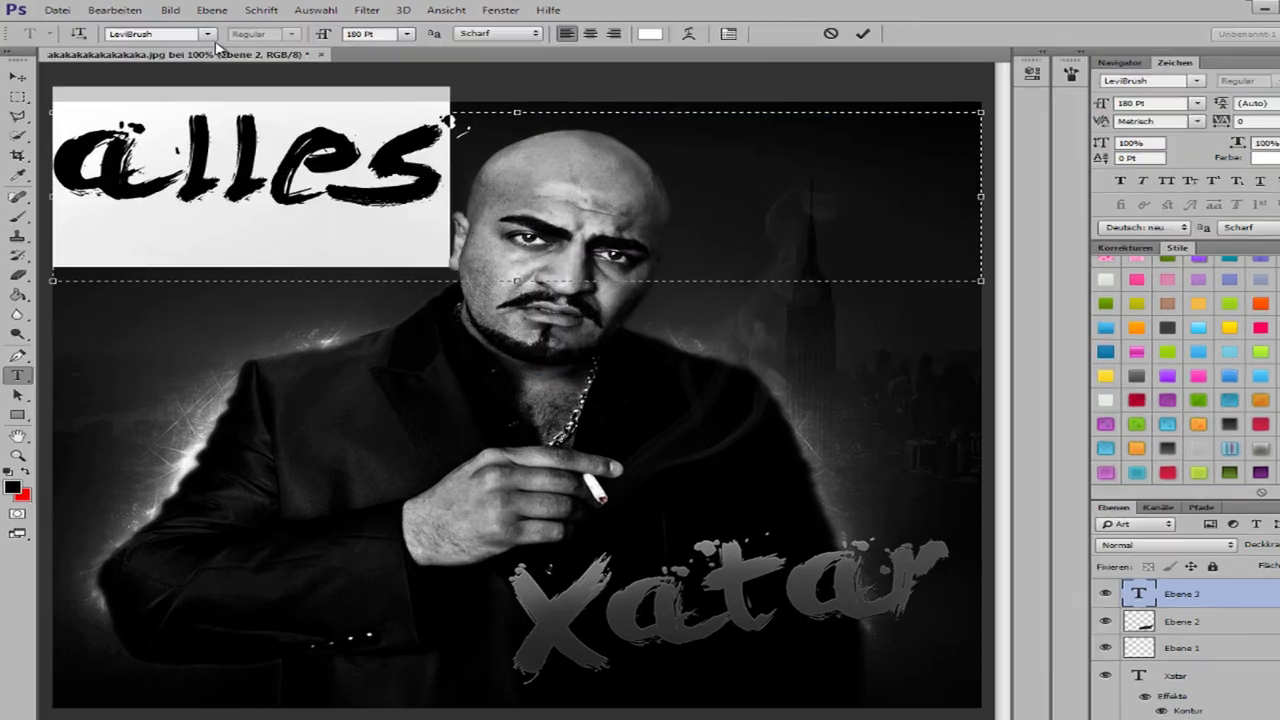
left_click(207, 33)
left_click(295, 67)
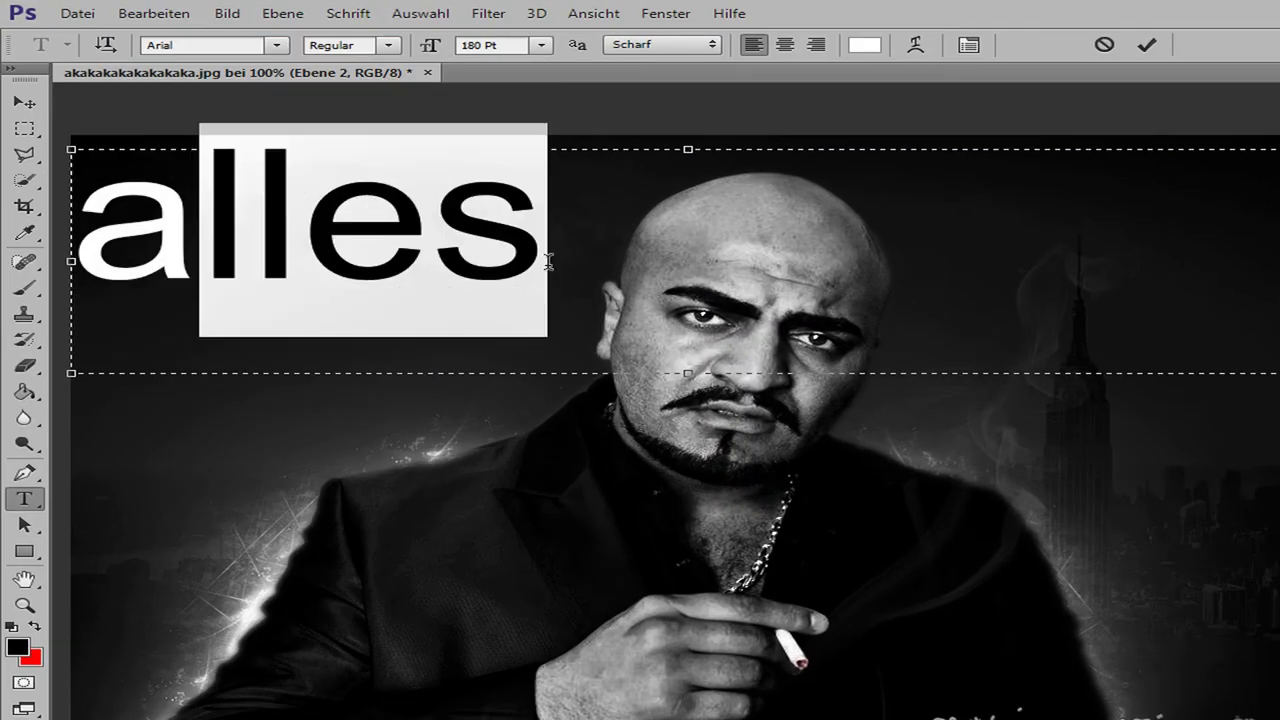
- Set the top text's size to 72 pt and change its wording to "ALLES ODER NIX RECORDS"
type("Alles")
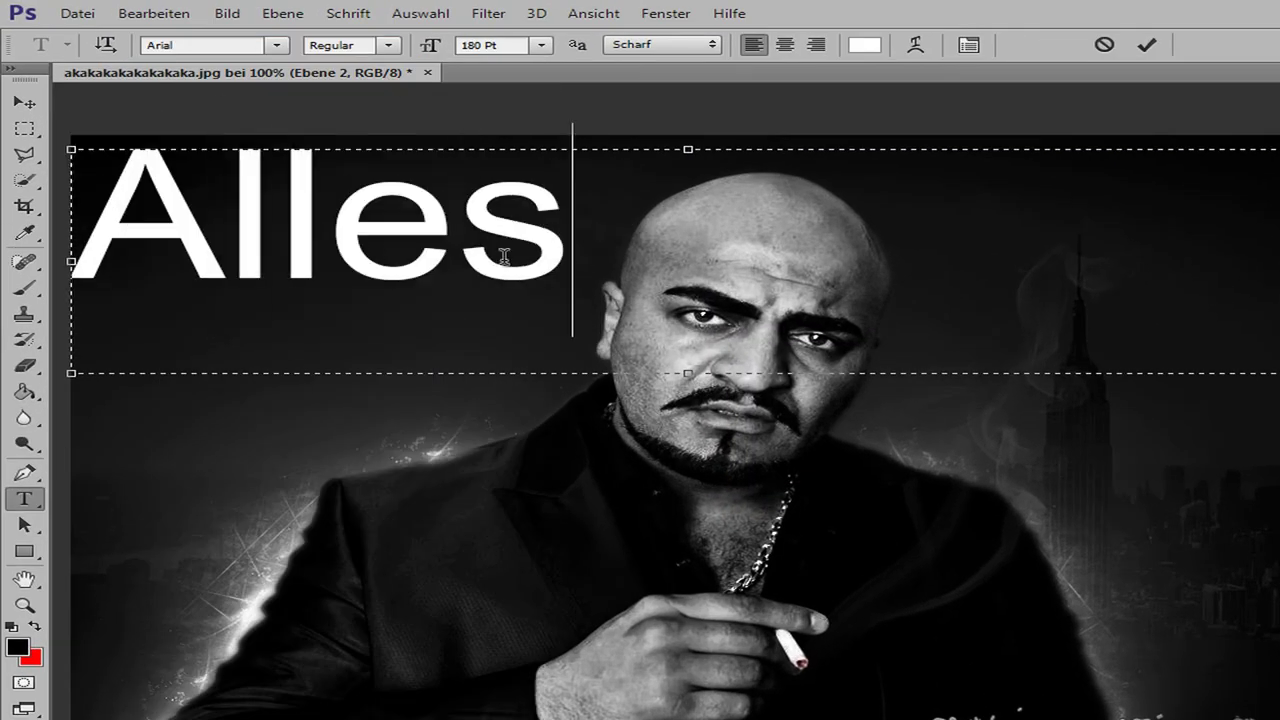
key("ctrl+a")
left_click(540, 45)
left_click(500, 380)
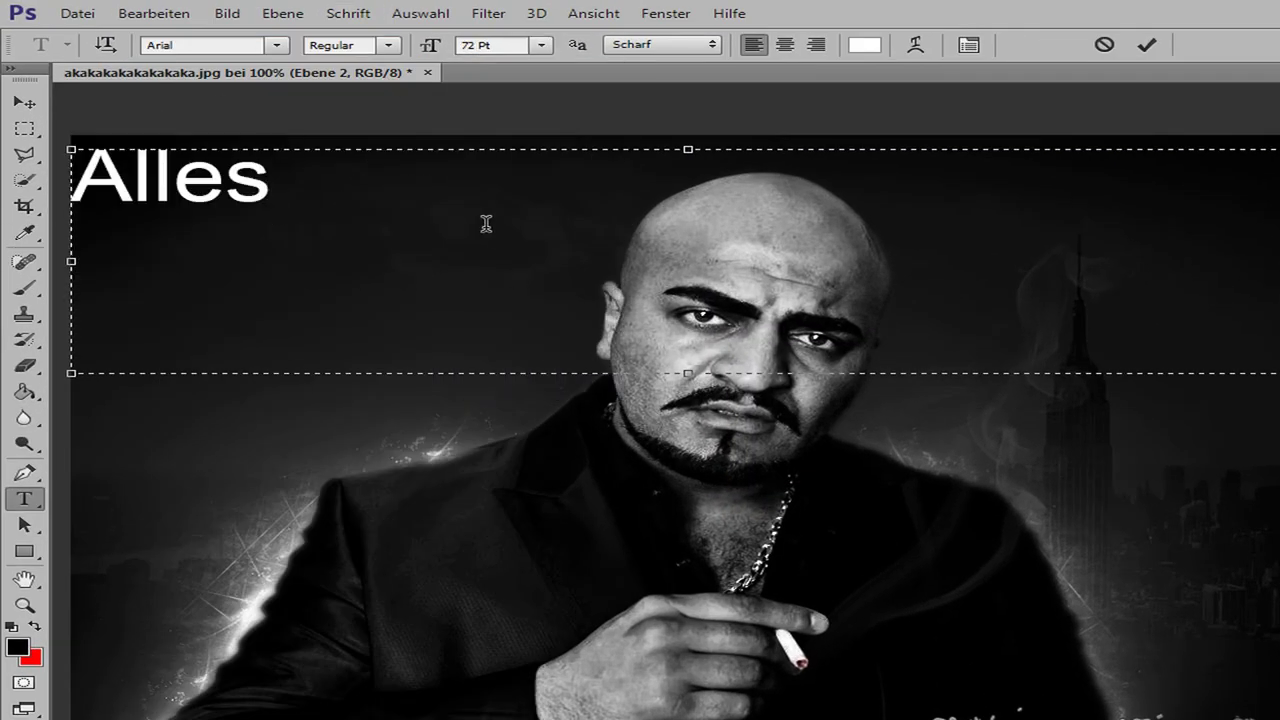
type("ALLES ODER NIX RECORDS")
- Reduce the ALLES ODER NIX RECORDS text to 30 pt so it fits on one line
key("ctrl+a")
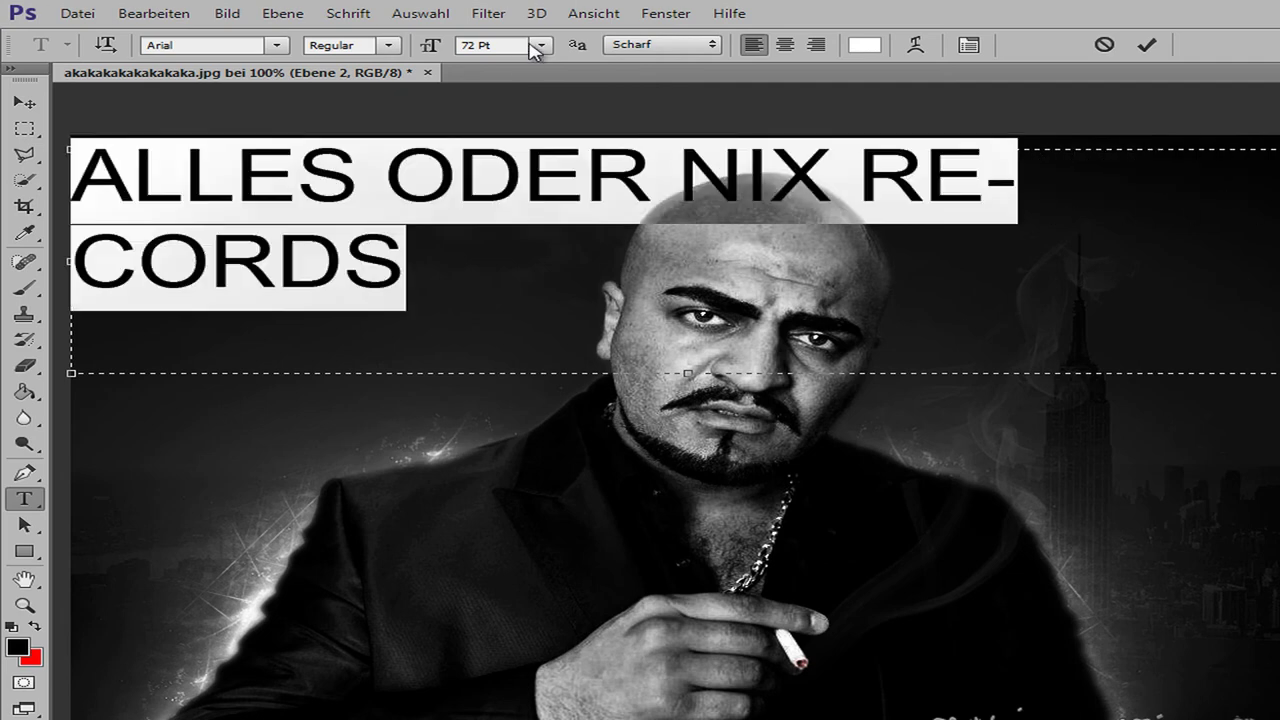
left_click(540, 45)
left_click(500, 358)
left_click(541, 46)
left_click(500, 240)
left_click(628, 204)
key("ctrl+a")
left_click(541, 46)
left_click(500, 290)
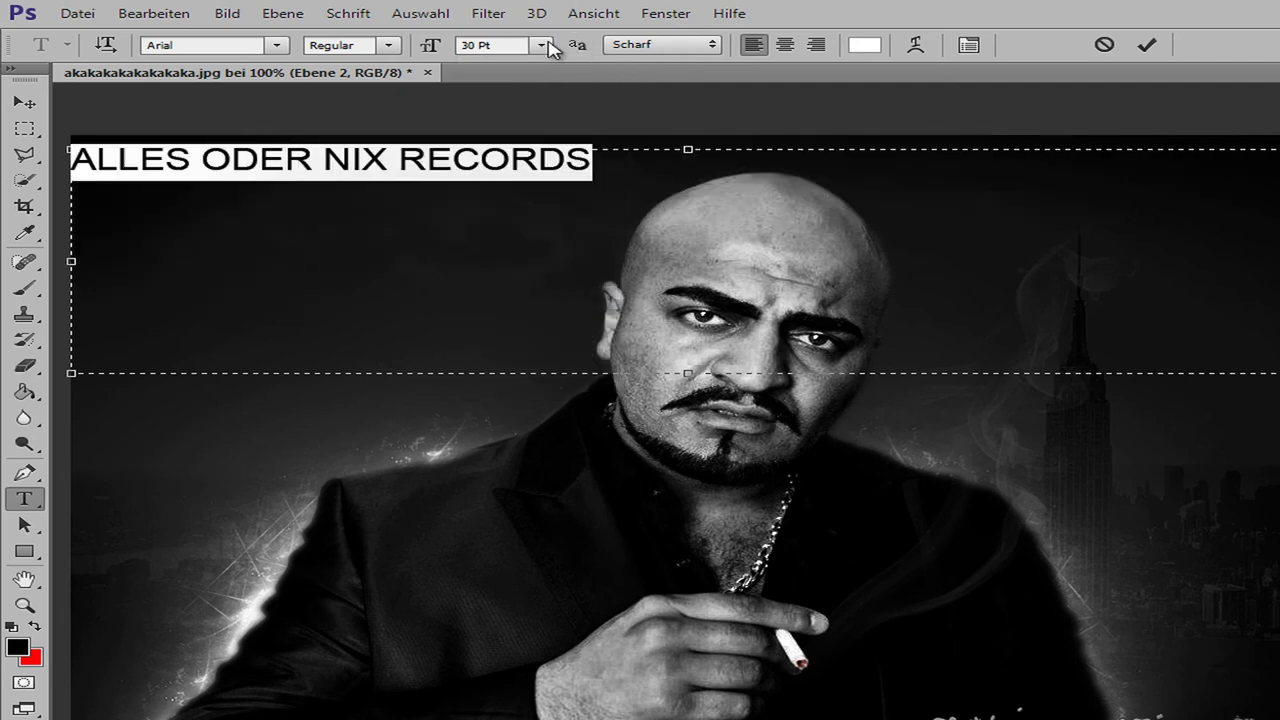
- Shift the ALLES ODER NIX RECORDS text right along the image's upper edge, keeping its size at 30 pt
left_click(541, 46)
left_click(500, 314)
left_click(28, 102)
left_click_drag(376, 172, 468, 167)
key("ctrl+a")
left_click(541, 46)
left_click(490, 295)
left_click(808, 172)
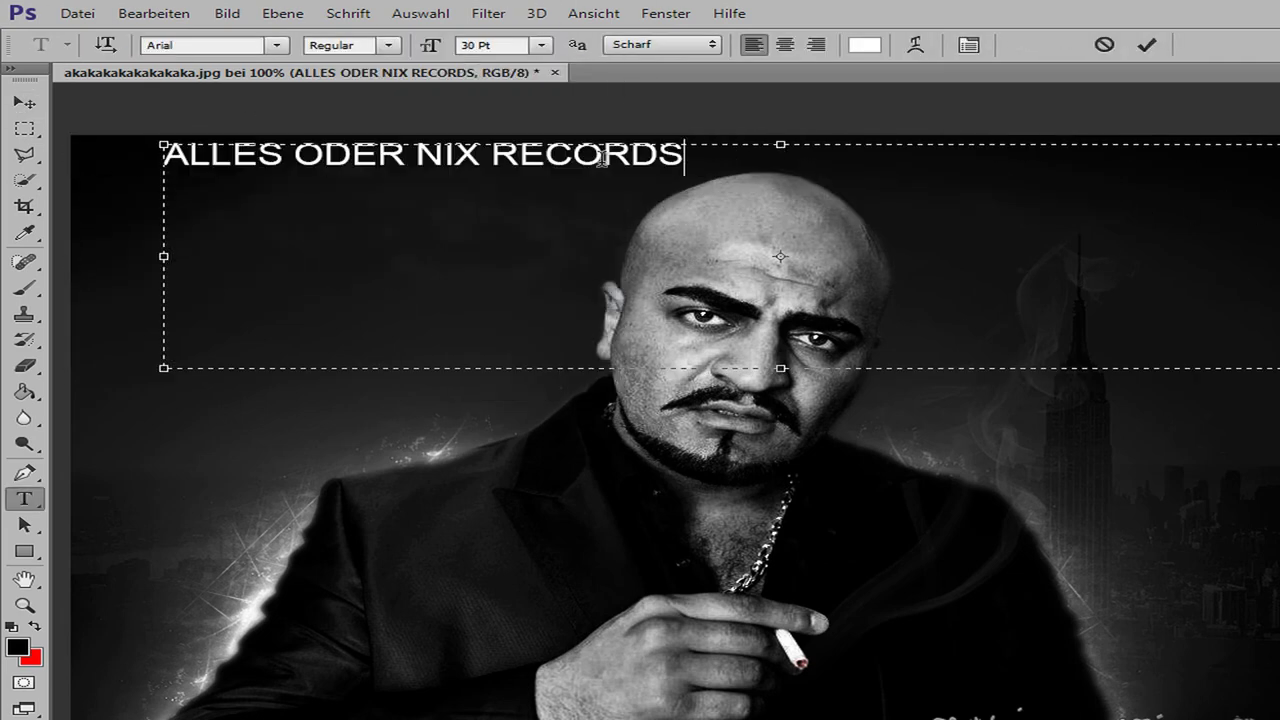
- Set the ALLES ODER NIX RECORDS text's size to 14 pt
key("ctrl+a")
left_click(541, 46)
left_click(520, 164)
left_click(540, 45)
left_click(517, 230)
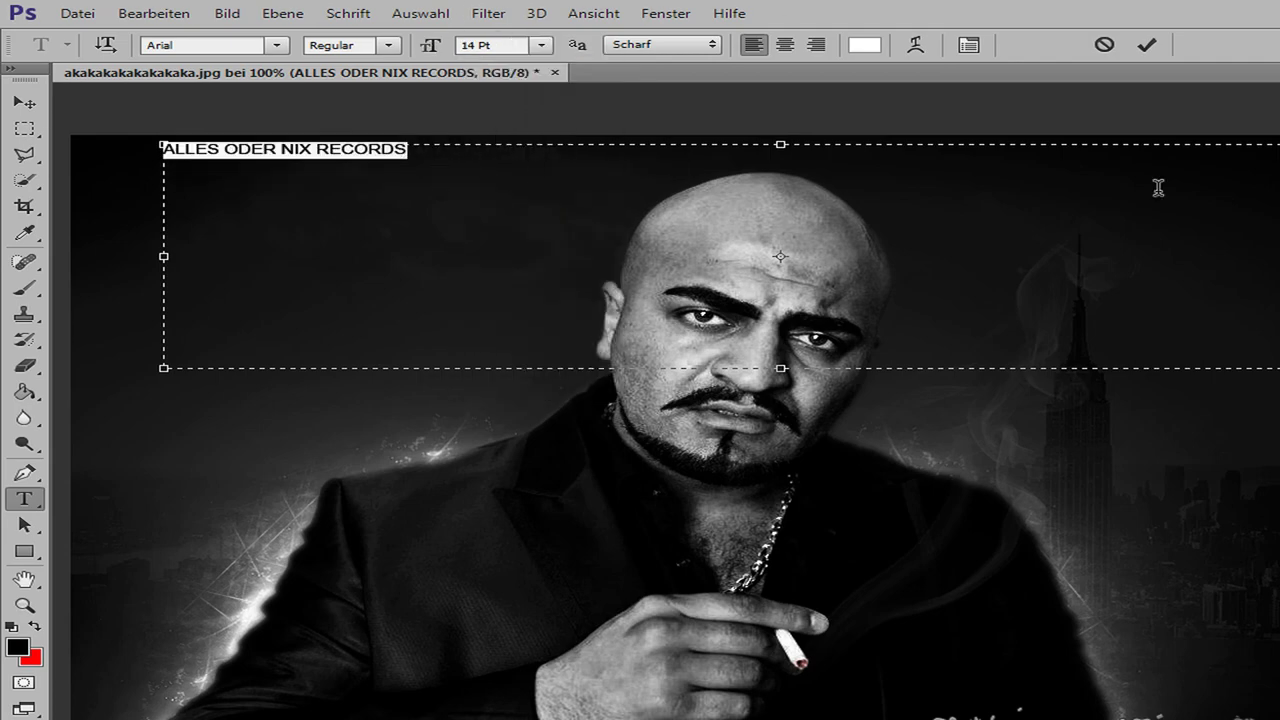
- Set the top text's tracking to about 1900 and centre the line along the image's upper edge
left_click_drag(1279, 160, 1279, 168)
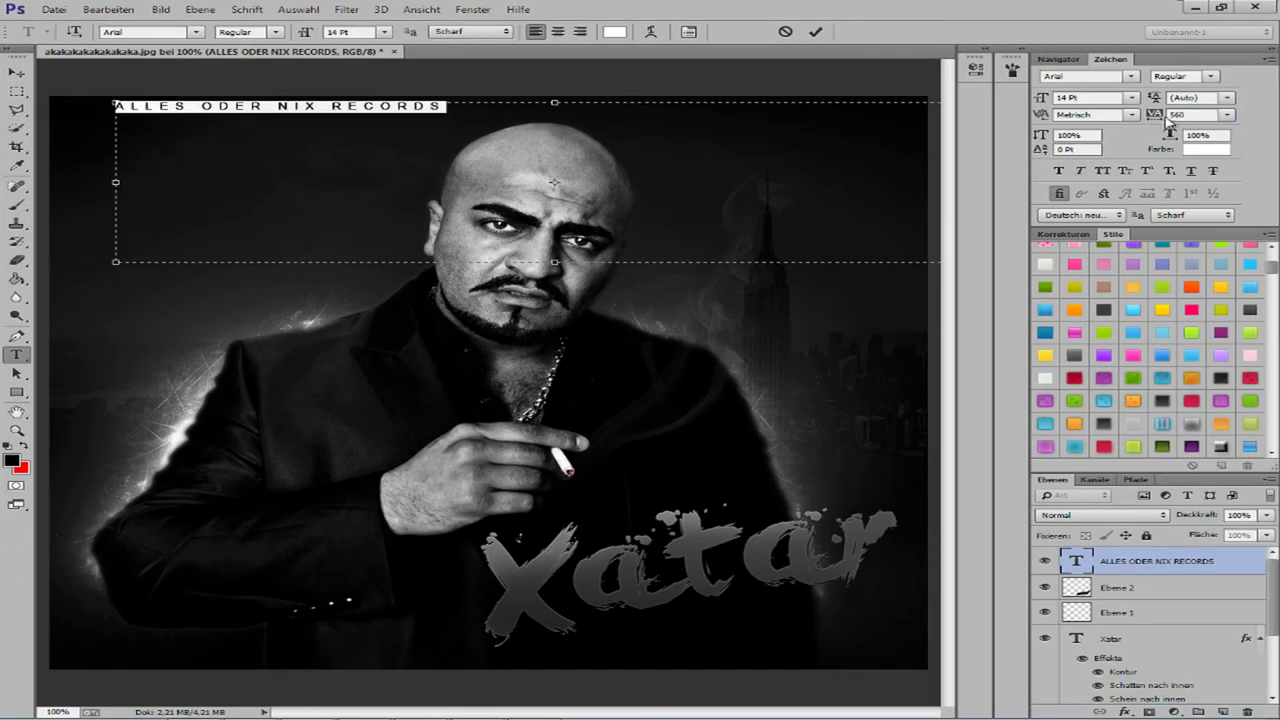
mouse_move(1164, 120)
left_mouse_down()
mouse_move(1192, 125)
mouse_move(1165, 120)
left_mouse_up()
left_click(17, 73)
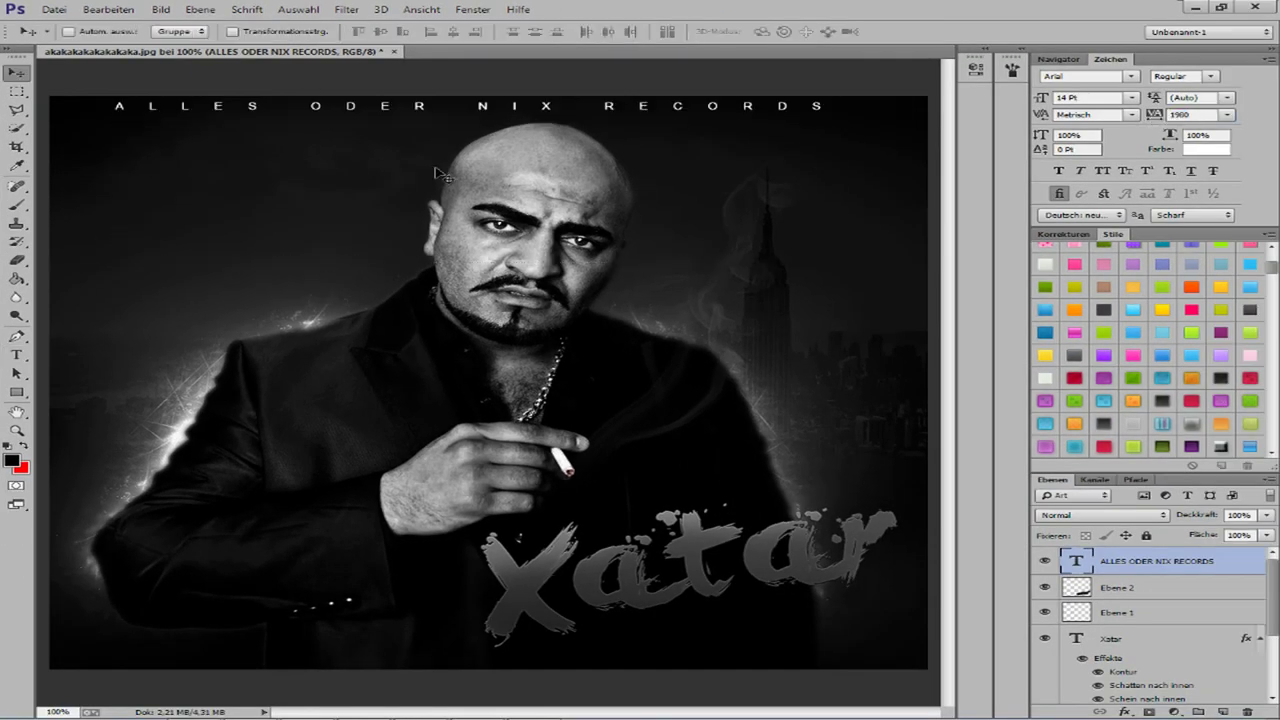
left_click_drag(435, 168, 450, 168)
- Apply the dark grey preset style with Kontur, Schein nach innen and Verlaufsüberlagerung to the ALLES ODER NIX RECORDS text
left_click(1112, 424)
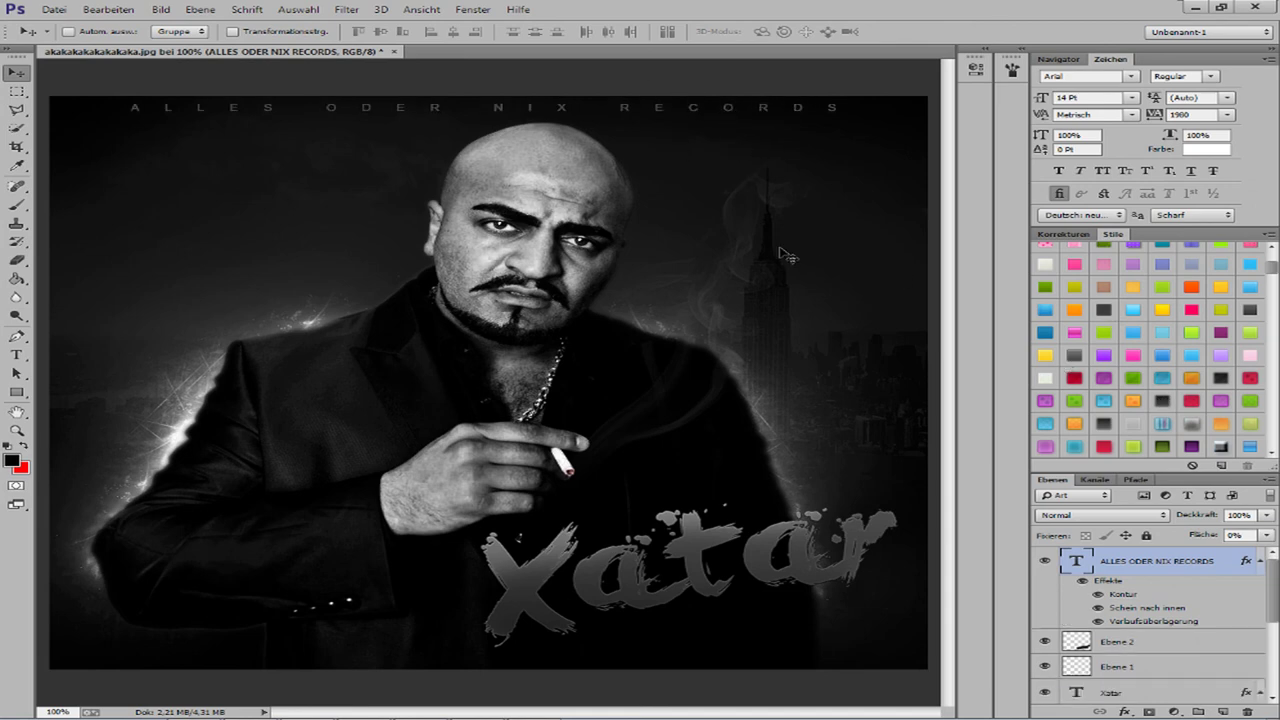
scroll(1114, 604, "down", 3)
scroll(1130, 420, "down", 1)
scroll(1150, 560, "up", 3)
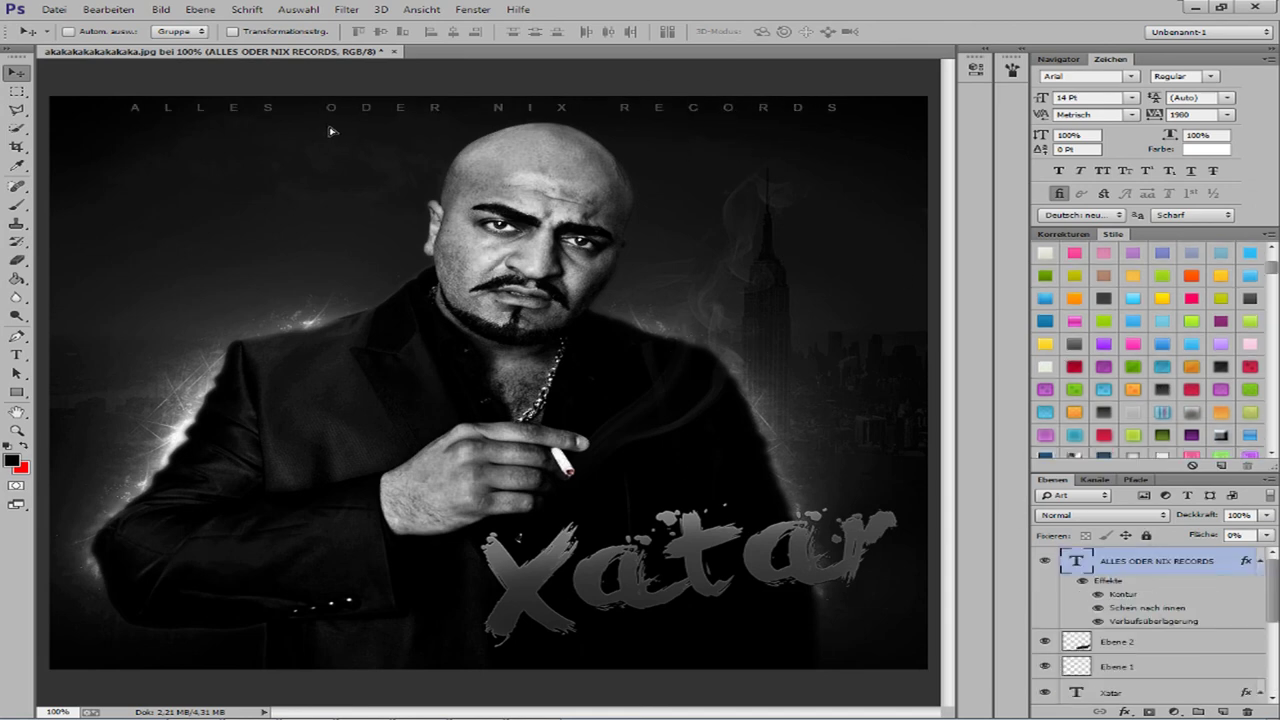